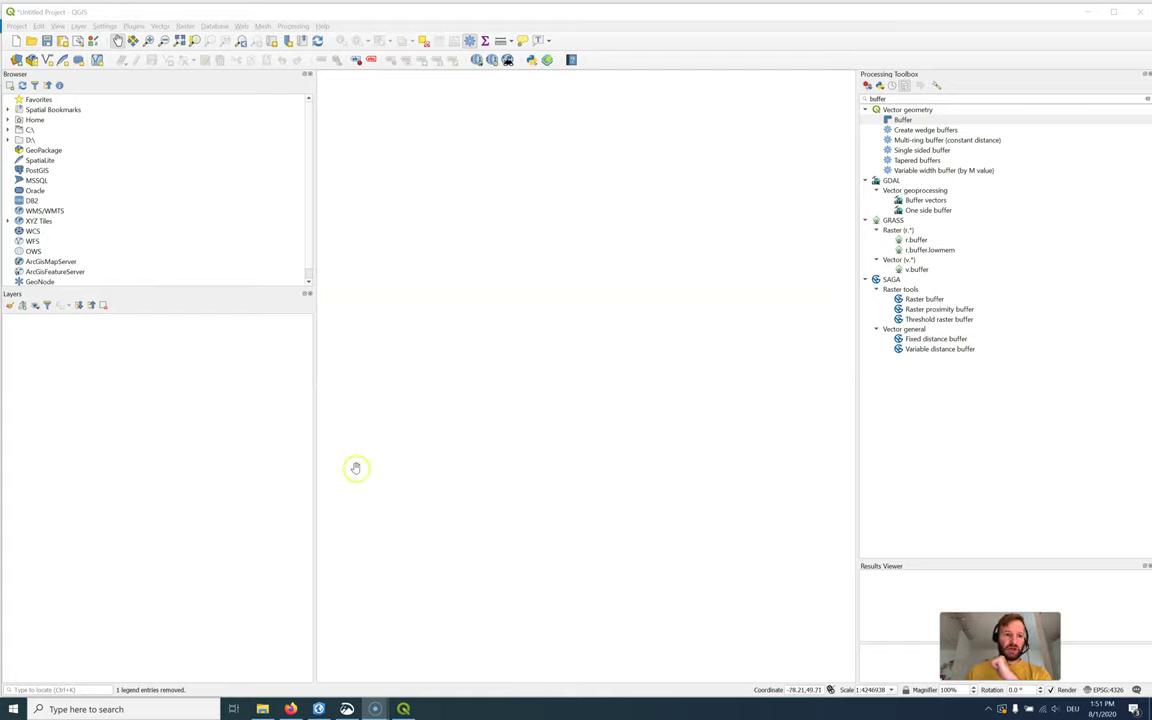
# Step: Add gis_osm_roads_free_1.shp from Home > Downloads to the map and pan across the roads
pyautogui.click(8, 120)
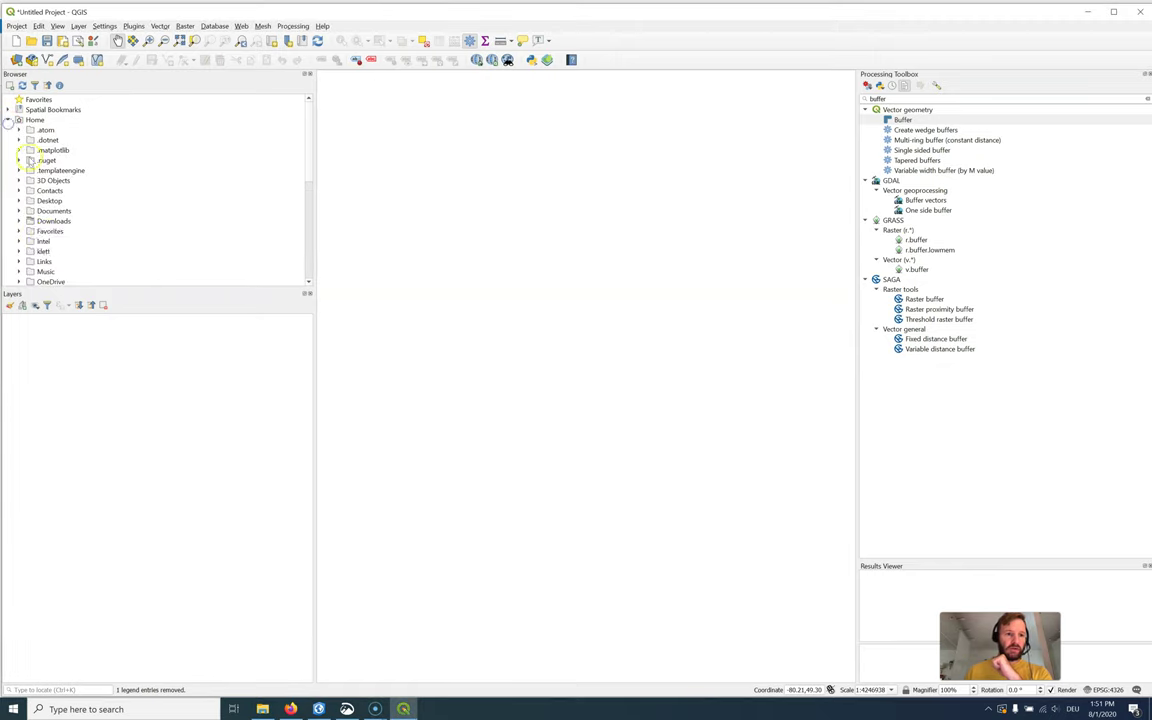
pyautogui.click(19, 221)
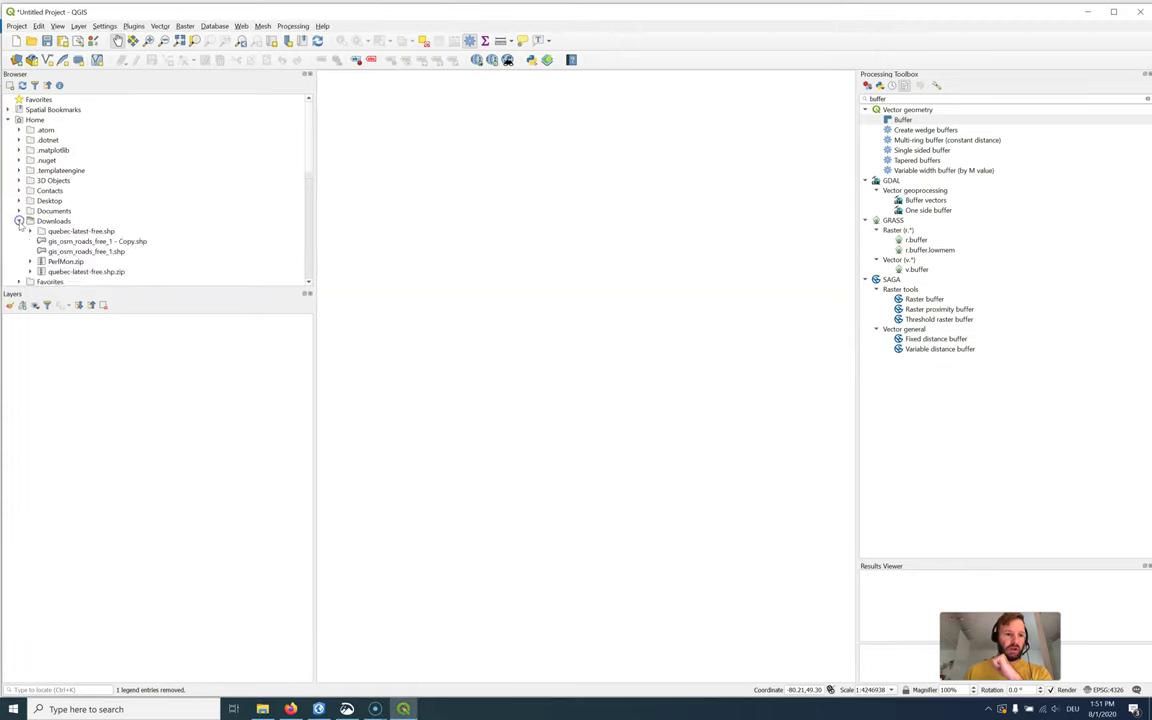
pyautogui.doubleClick(75, 251)
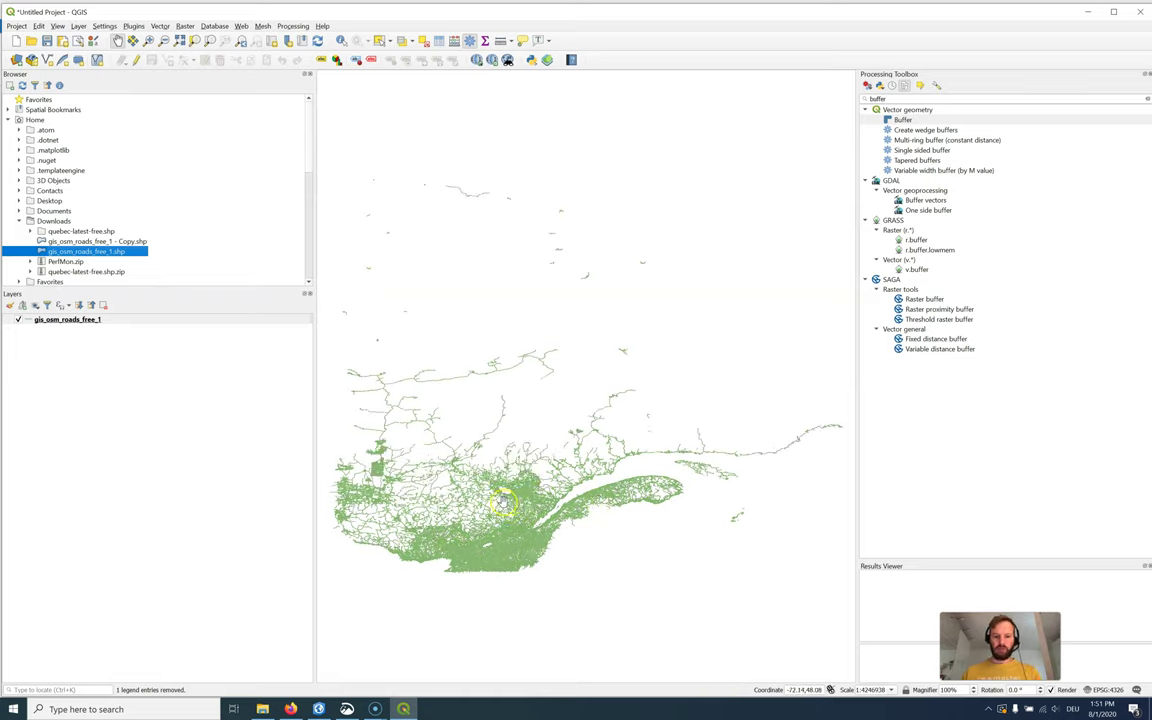
pyautogui.moveTo(405, 432); pyautogui.dragTo(462, 432)
pyautogui.moveTo(507, 479); pyautogui.dragTo(454, 477)
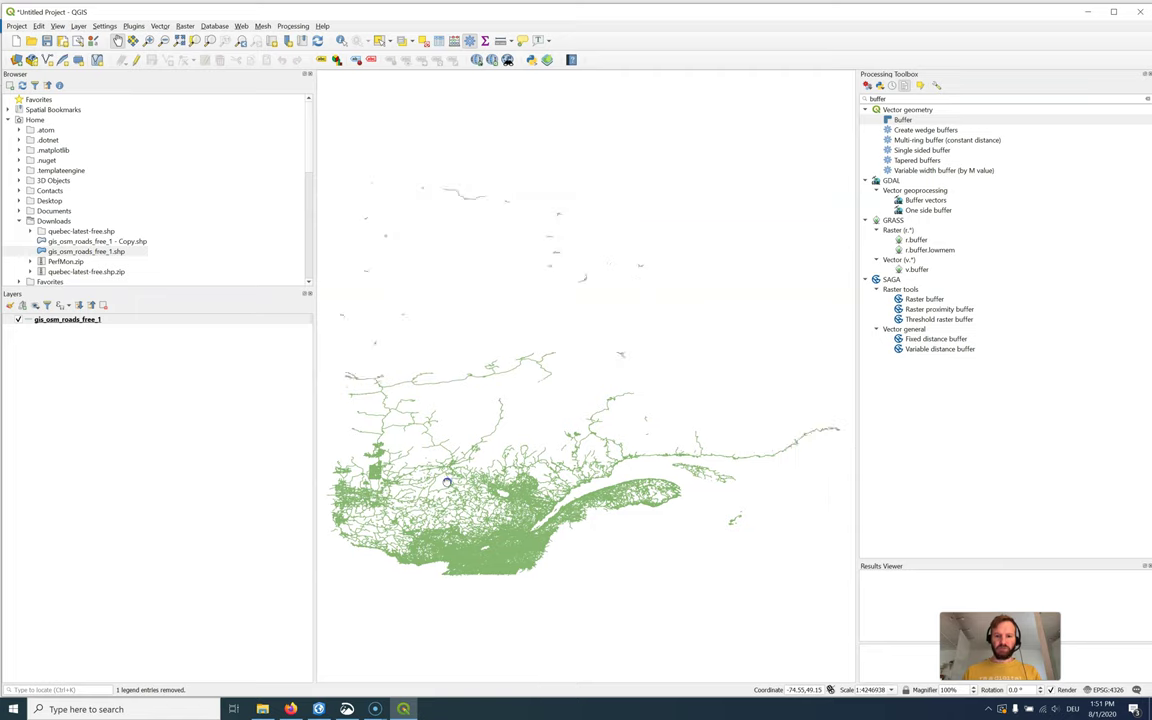
# Step: Review the roads layer's properties and close them without changes
pyautogui.click(106, 318)
pyautogui.rightClick(106, 318)
pyautogui.click(160, 524)
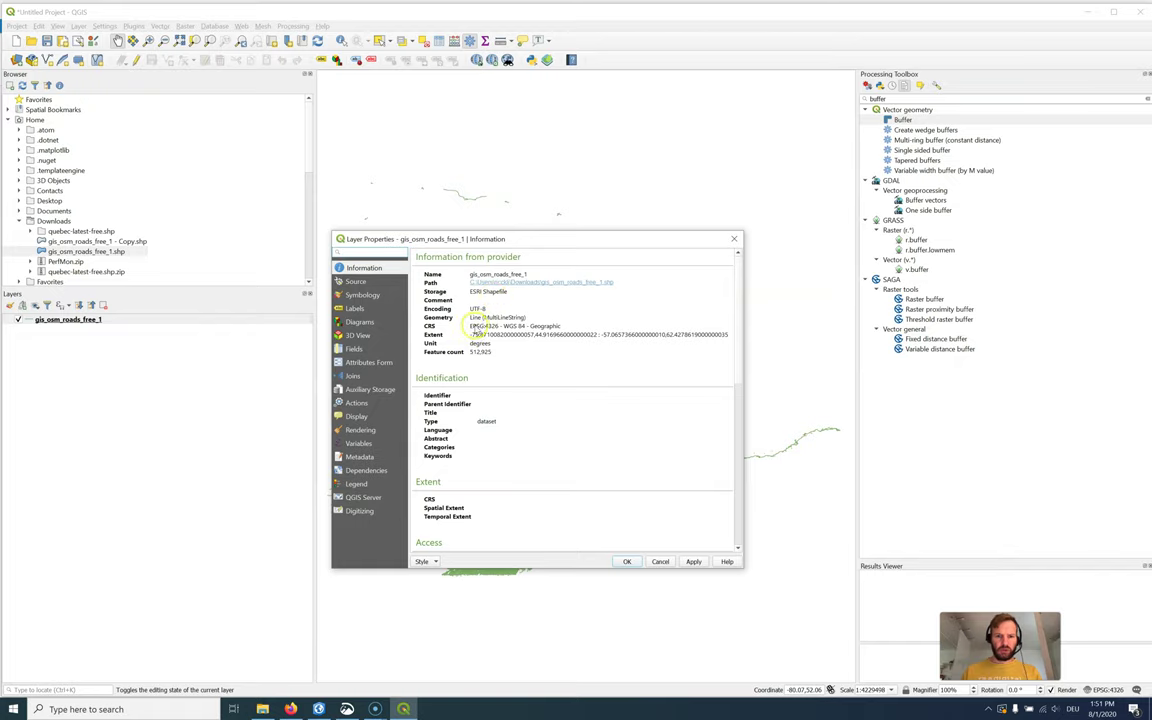
pyautogui.click(661, 562)
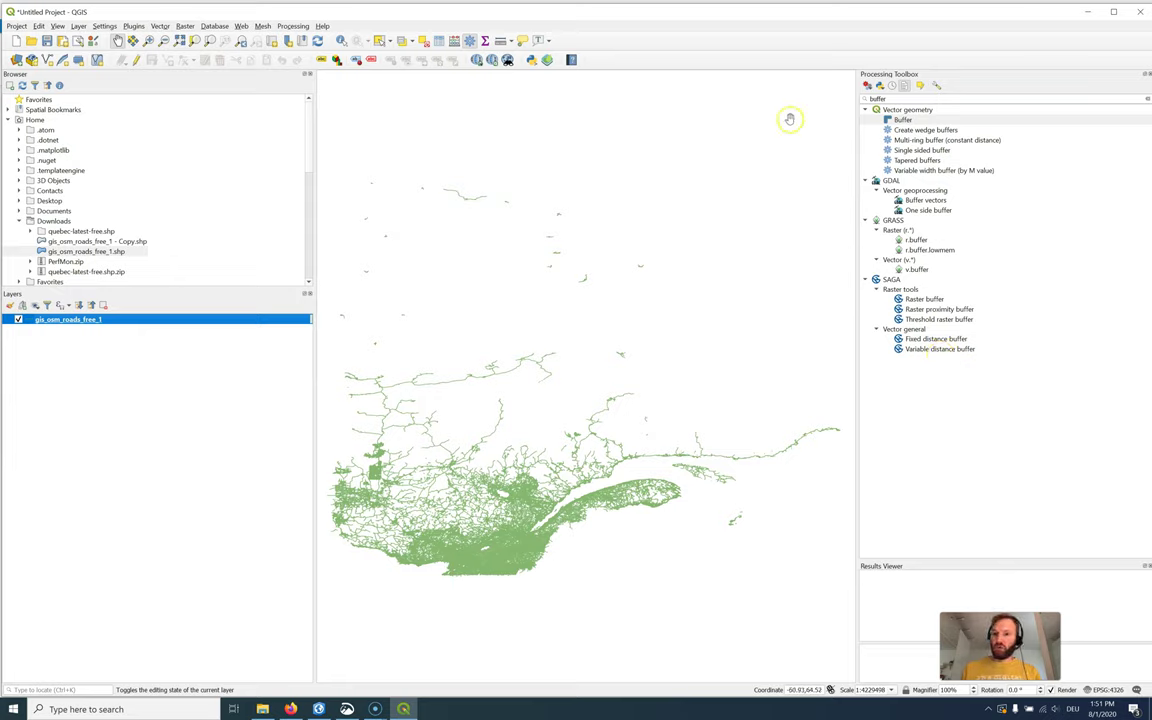
# Step: Export the roads layer's features as roads_NAD83 GeoPackage in the Documents folder
pyautogui.rightClick(108, 320)
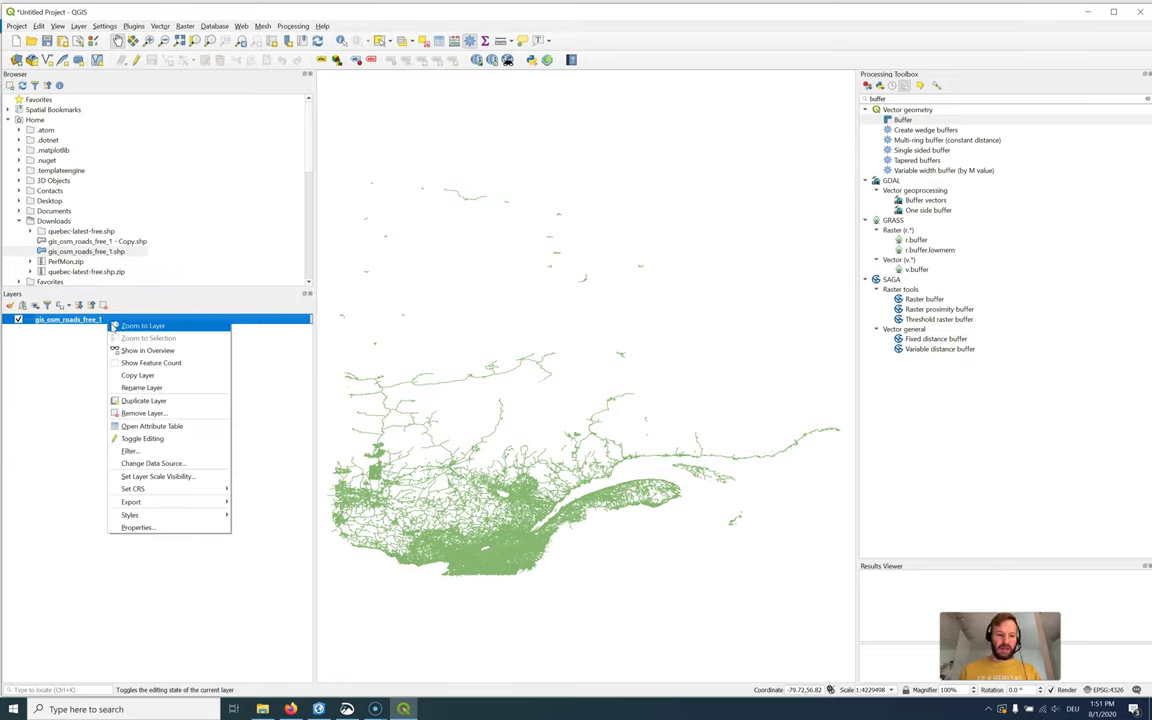
pyautogui.moveTo(135, 501)
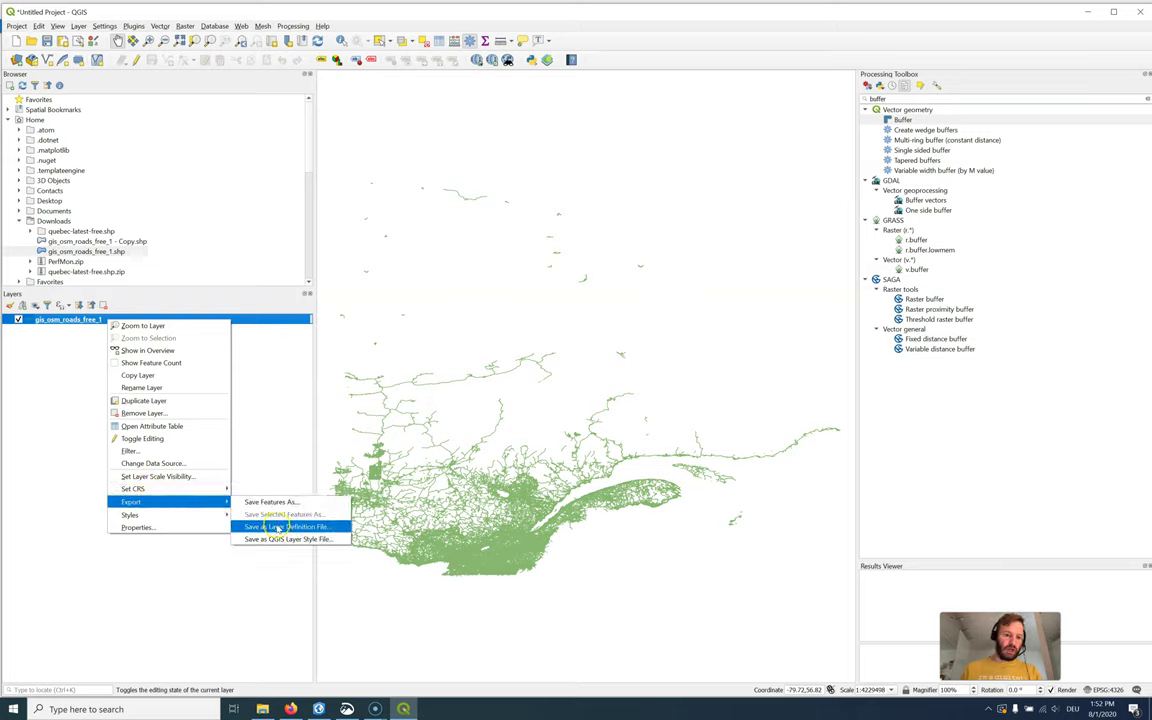
pyautogui.click(296, 500)
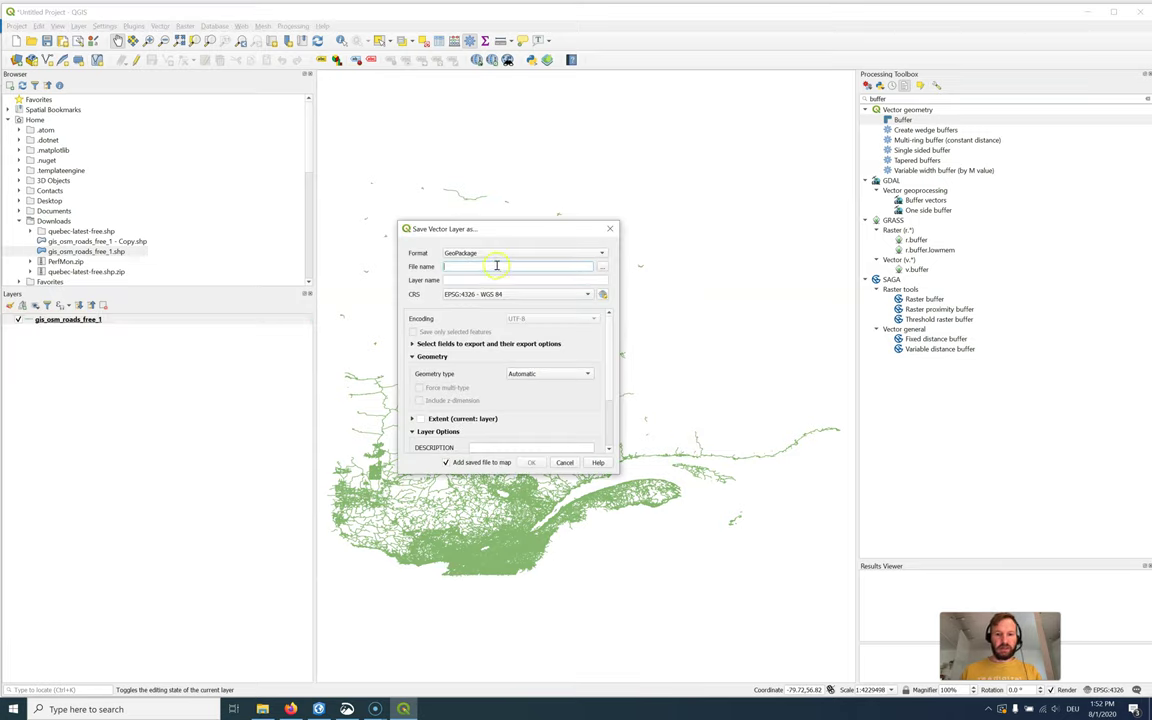
pyautogui.click(604, 269)
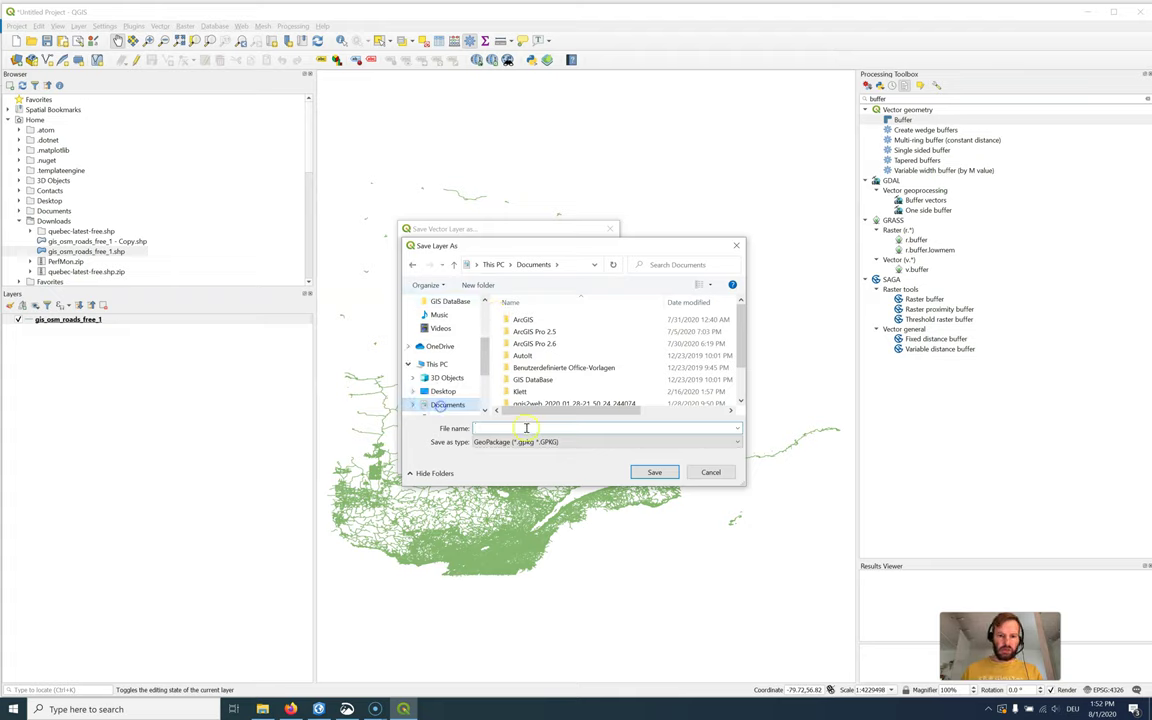
pyautogui.click(440, 404)
pyautogui.click(521, 426)
pyautogui.write('roads')
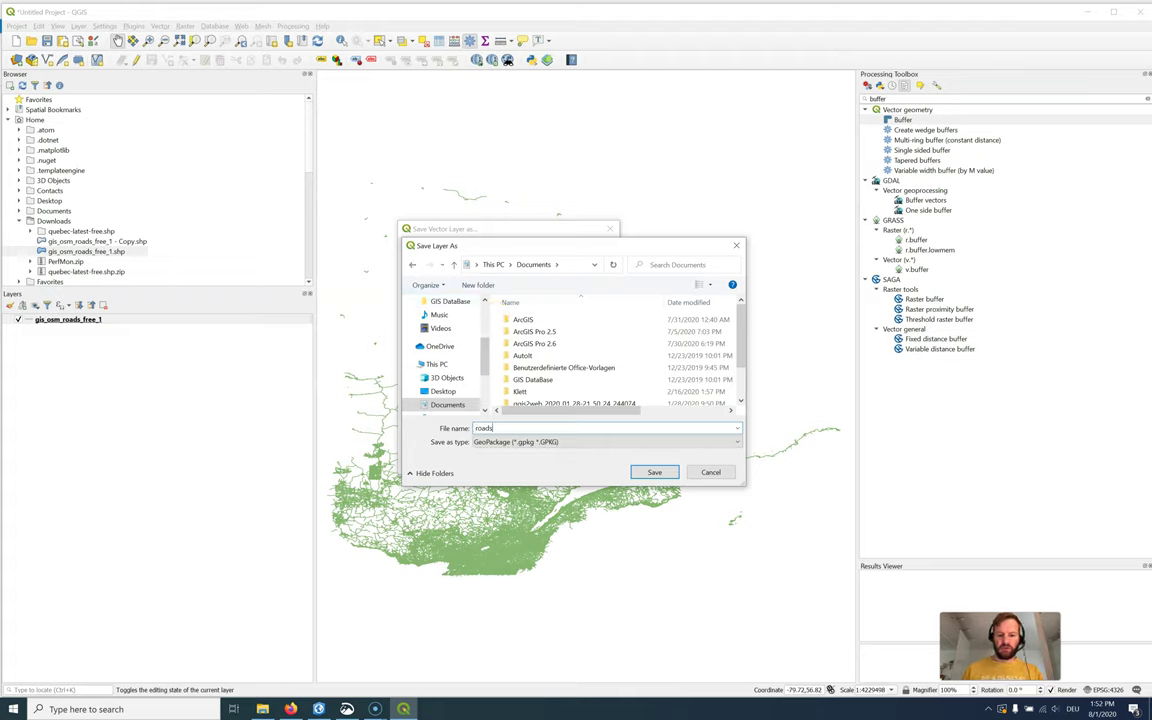
pyautogui.write('_NAD')
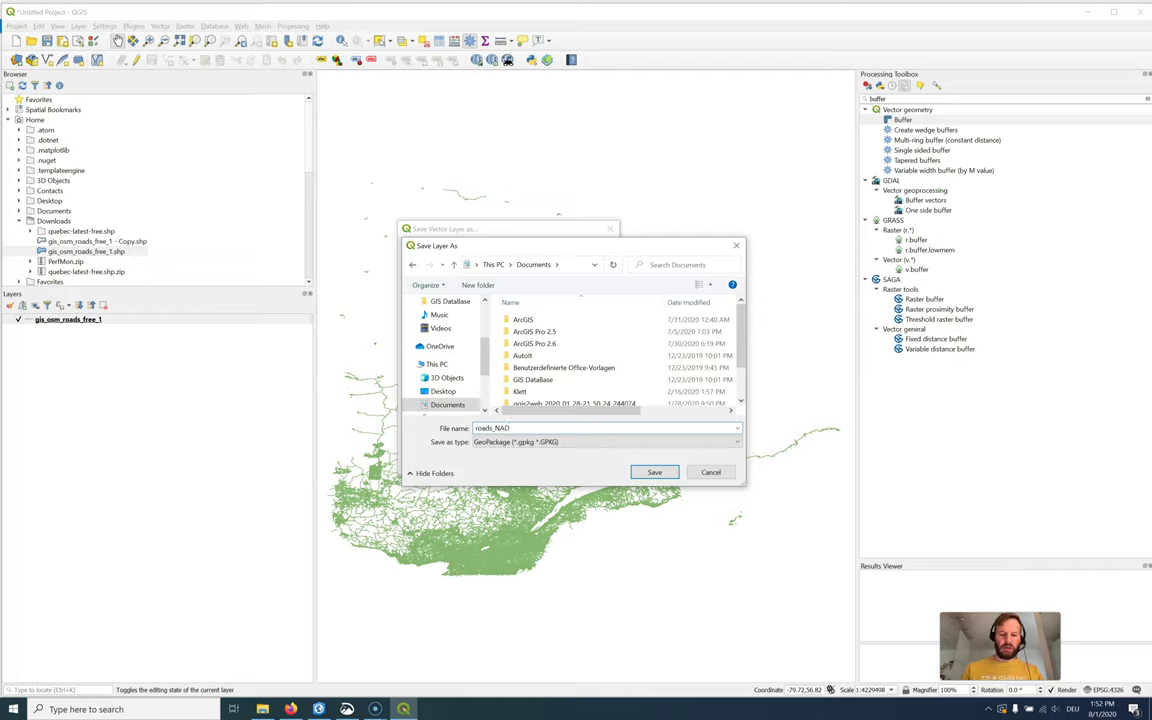
pyautogui.write('83')
pyautogui.click(650, 471)
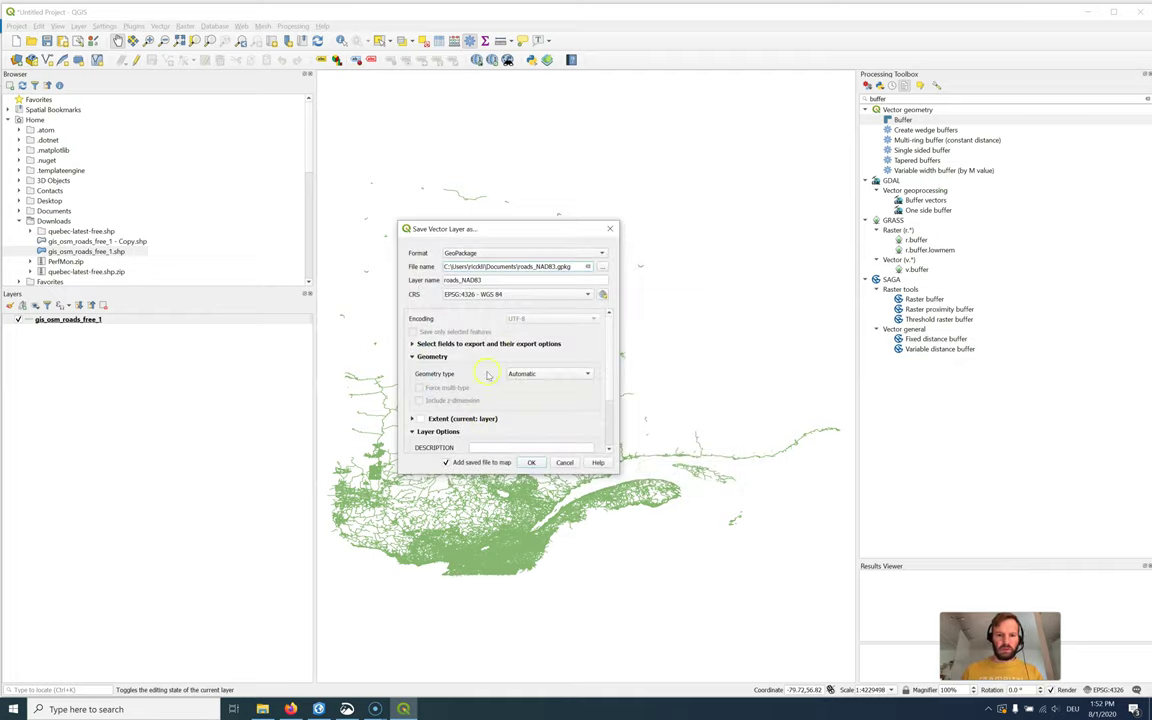
pyautogui.click(486, 294)
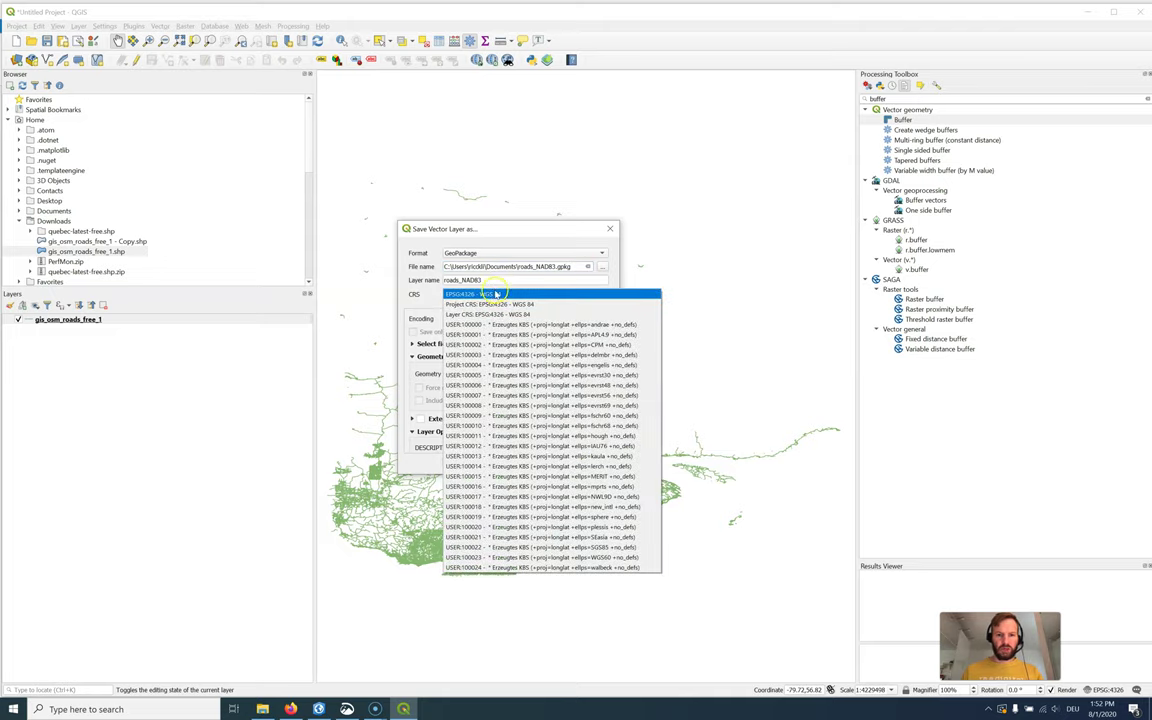
# Step: Set the export CRS to EPSG:2148 NAD83(CSRS98) / UTM zone 21N and run the export
pyautogui.click(578, 295)
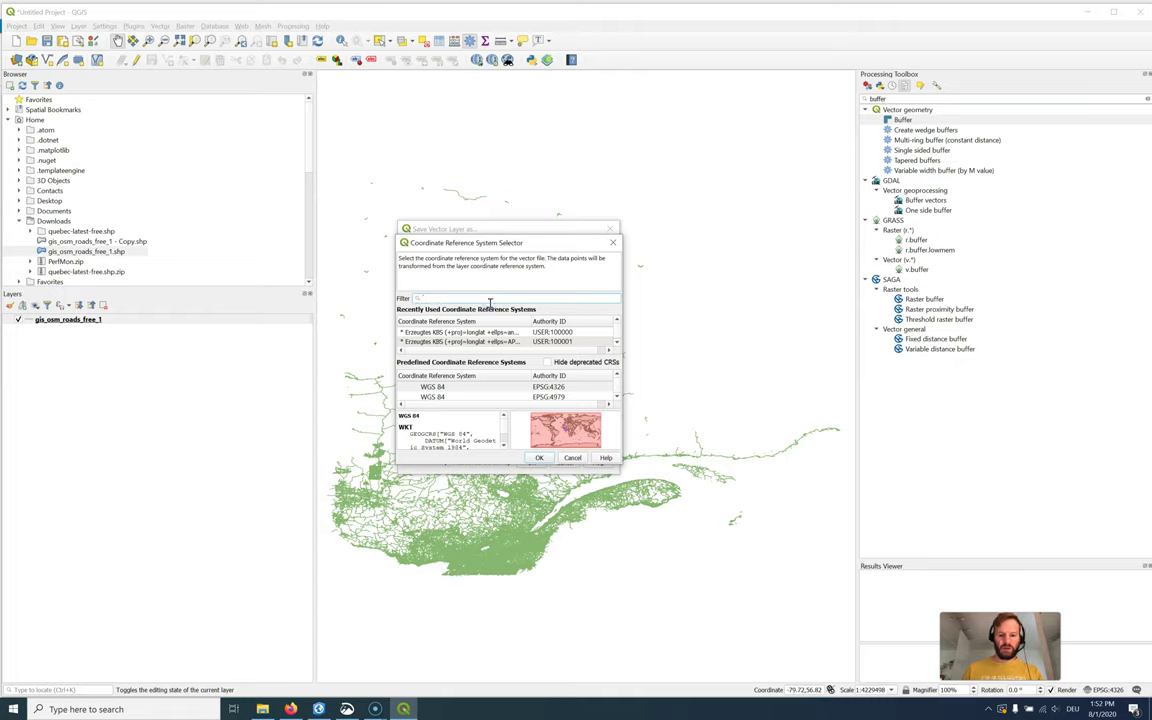
pyautogui.write('21')
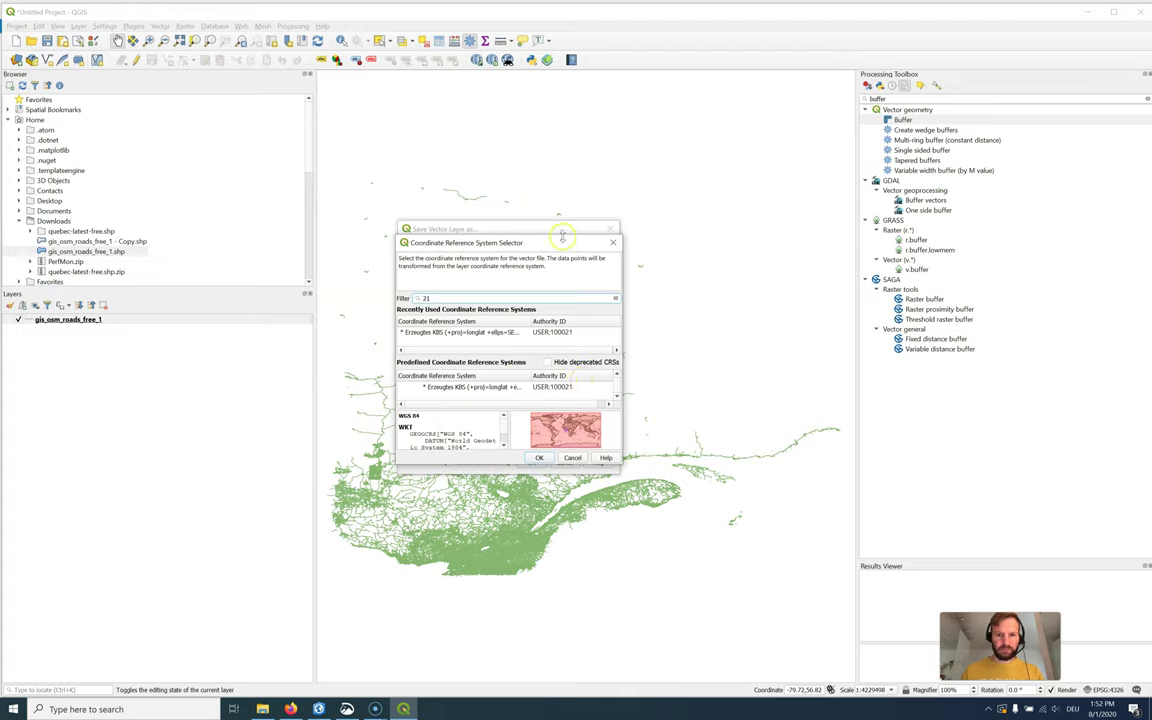
pyautogui.moveTo(563, 237); pyautogui.dragTo(569, 42)
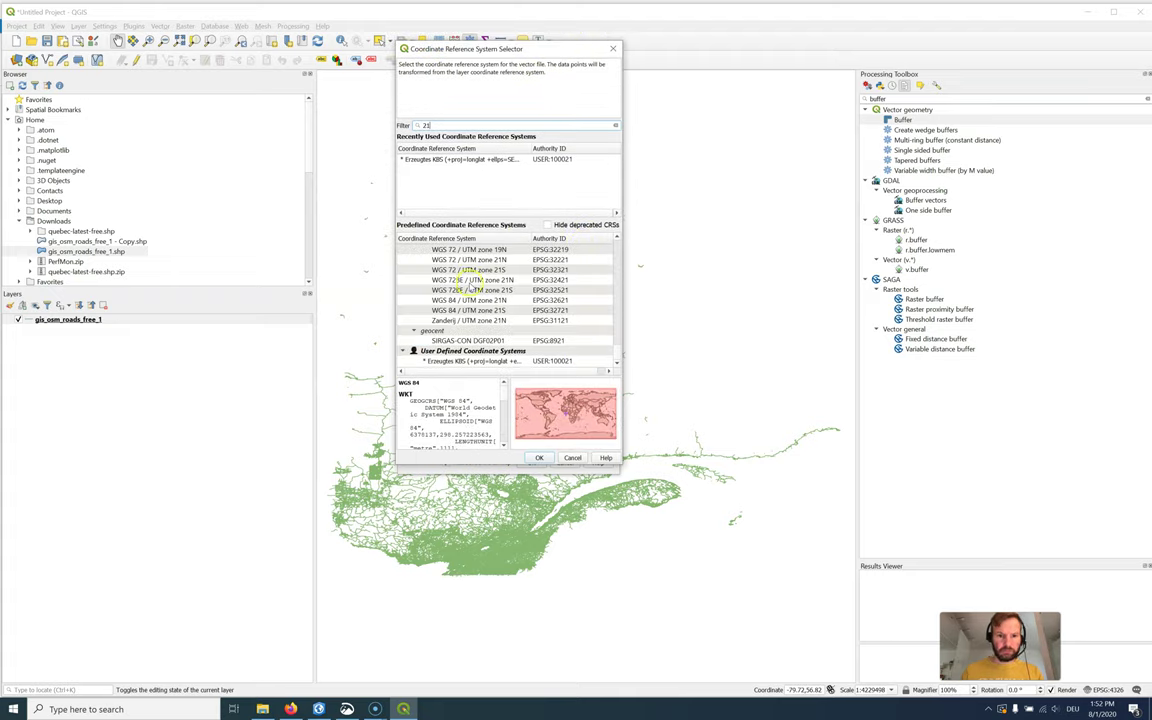
pyautogui.scroll(2, 476, 295)
pyautogui.scroll(8, 470, 288)
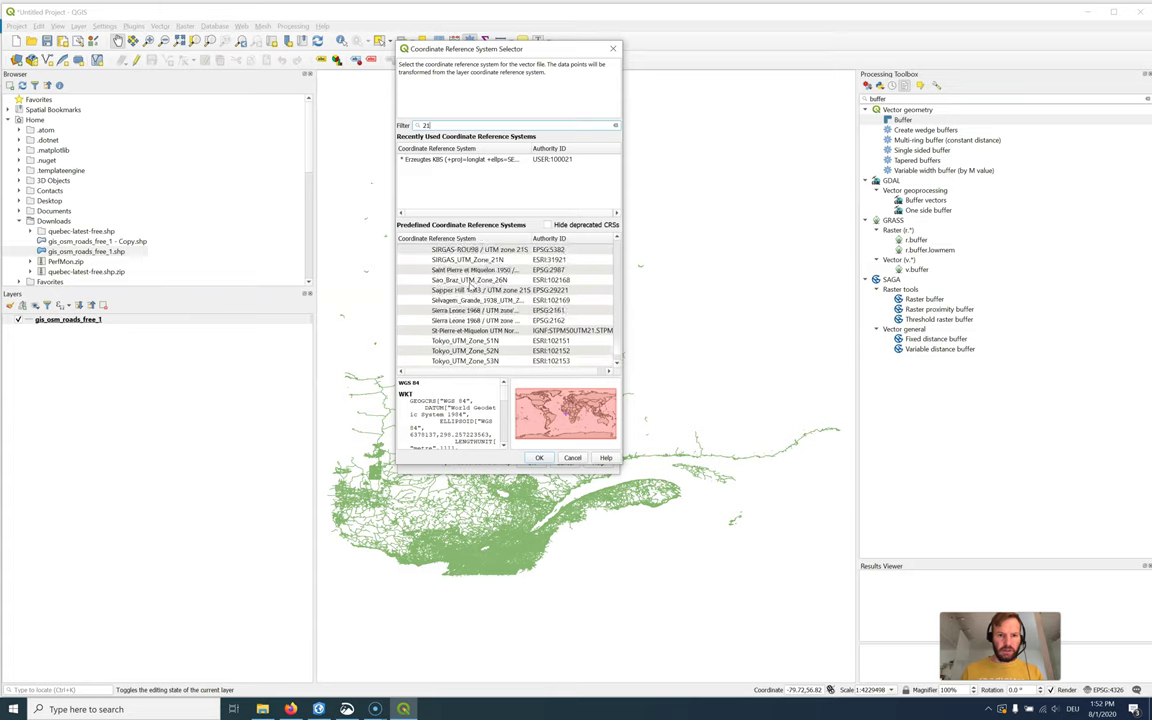
pyautogui.scroll(2, 468, 286)
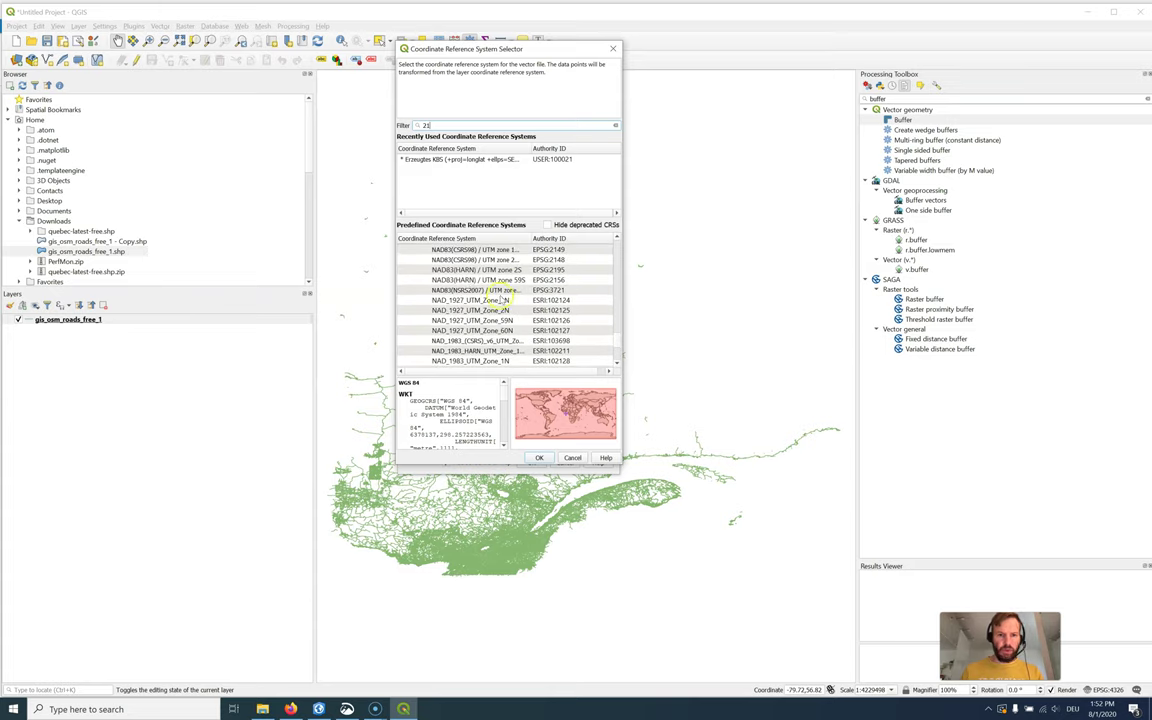
pyautogui.moveTo(532, 238); pyautogui.dragTo(566, 238)
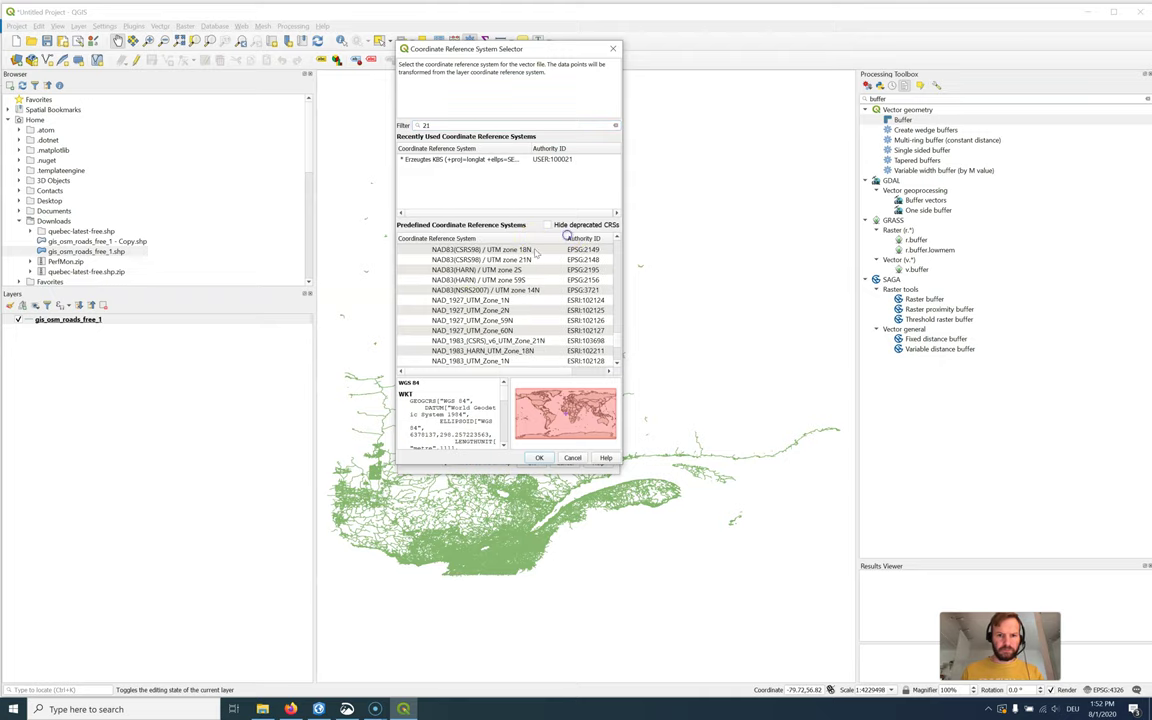
pyautogui.click(501, 260)
pyautogui.press('Return')
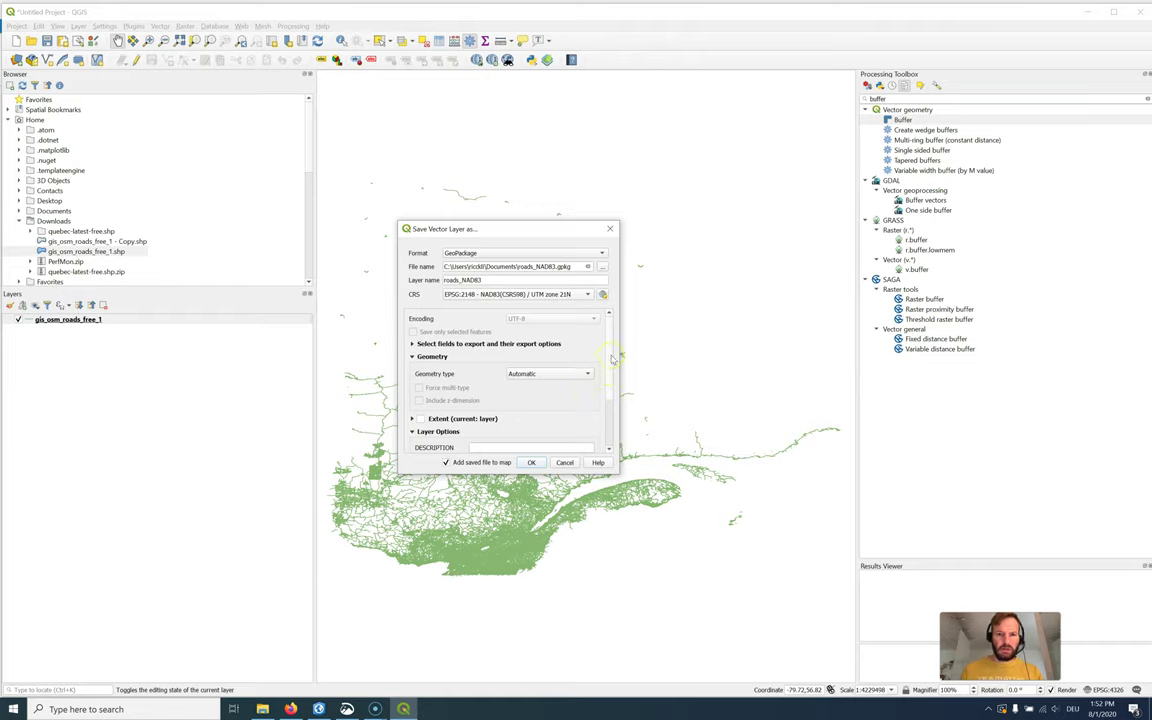
pyautogui.scroll(-5, 611, 355)
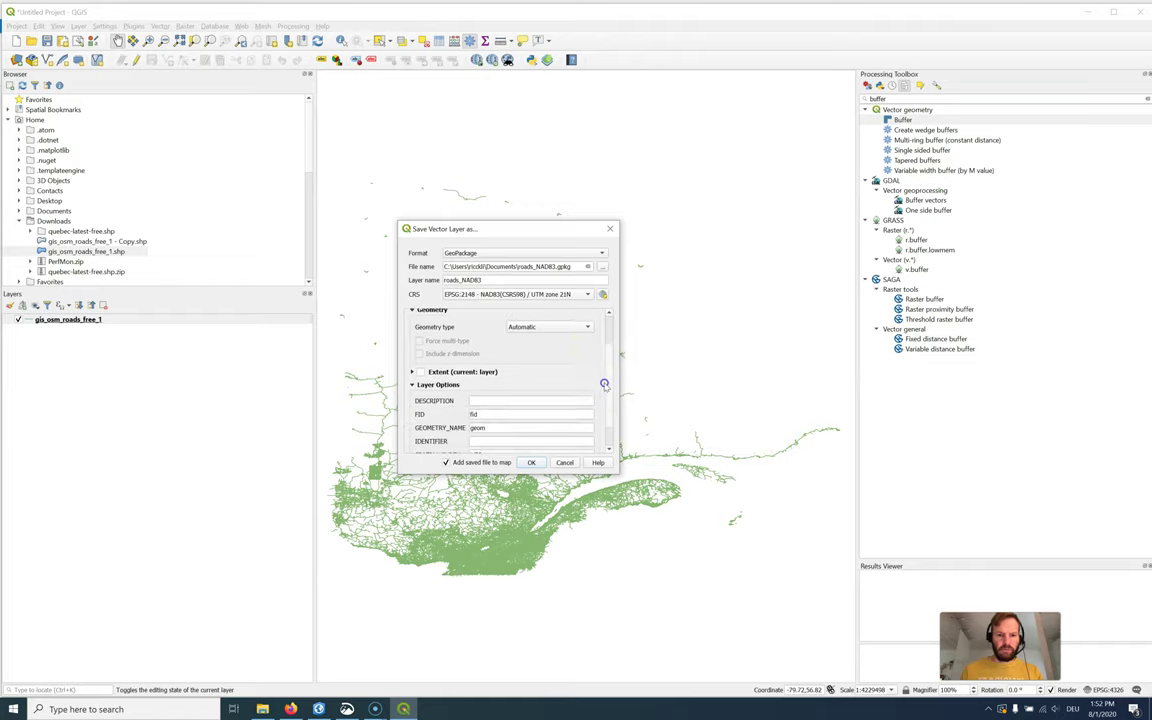
pyautogui.click(531, 463)
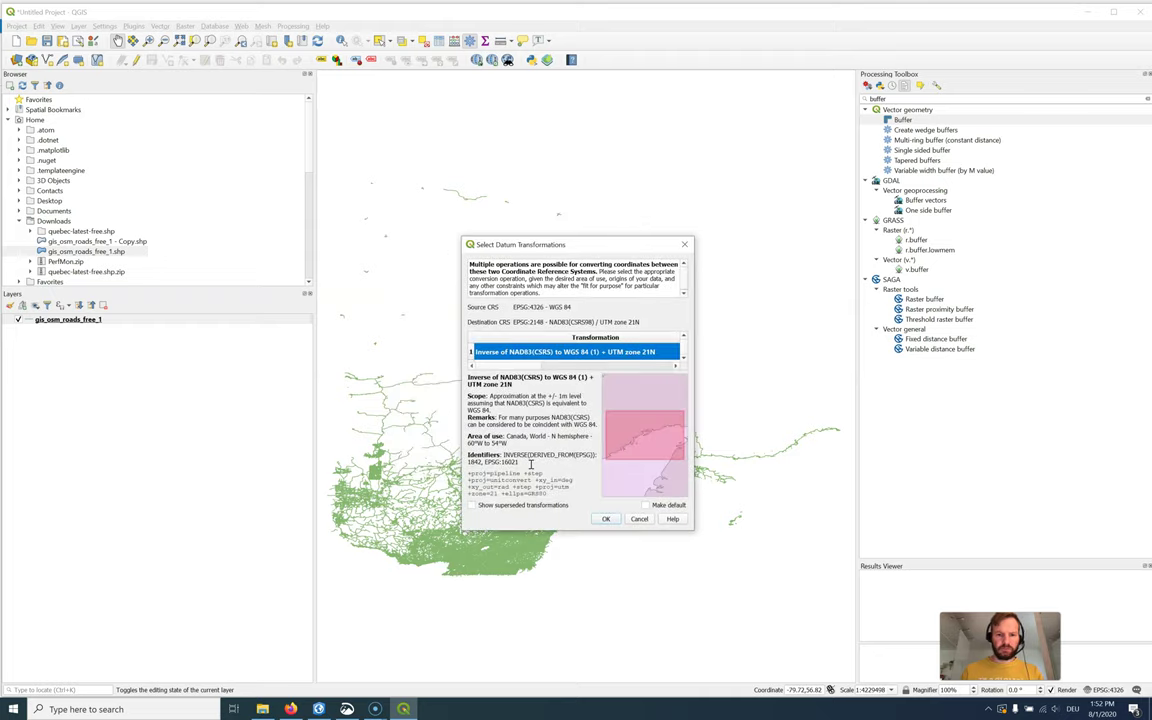
# Step: Accept the datum transformations so roads_NAD83.gpkg is saved and added as a new layer
pyautogui.click(605, 519)
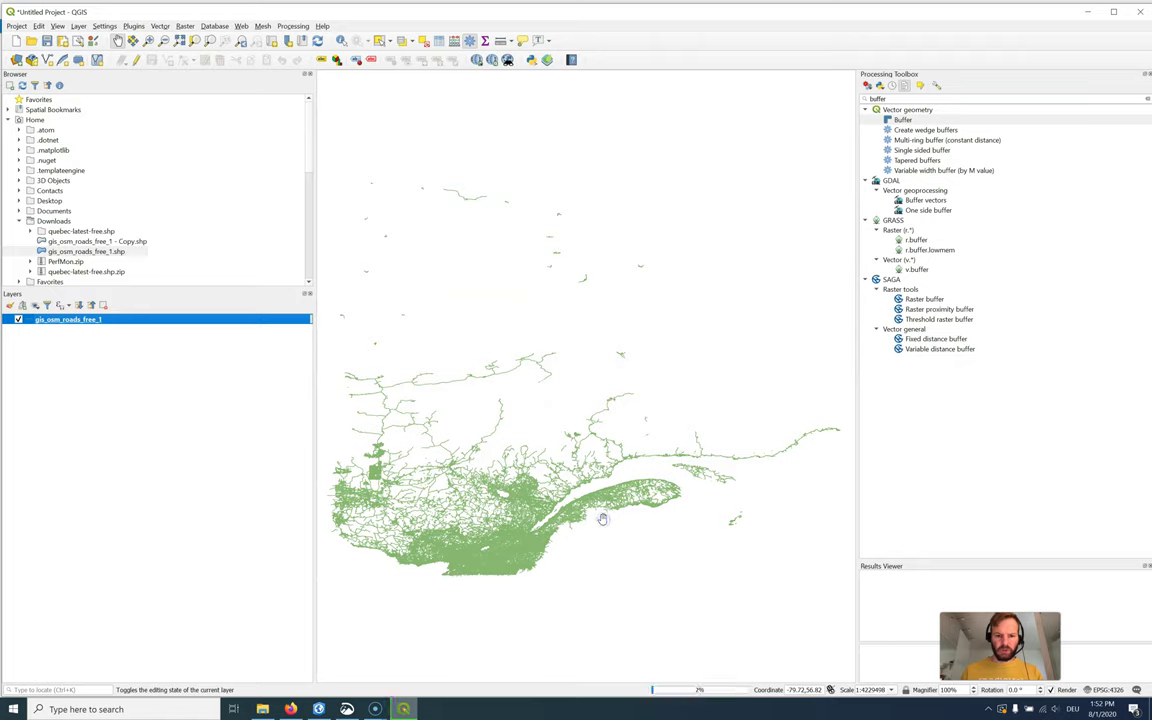
pyautogui.click(705, 689)
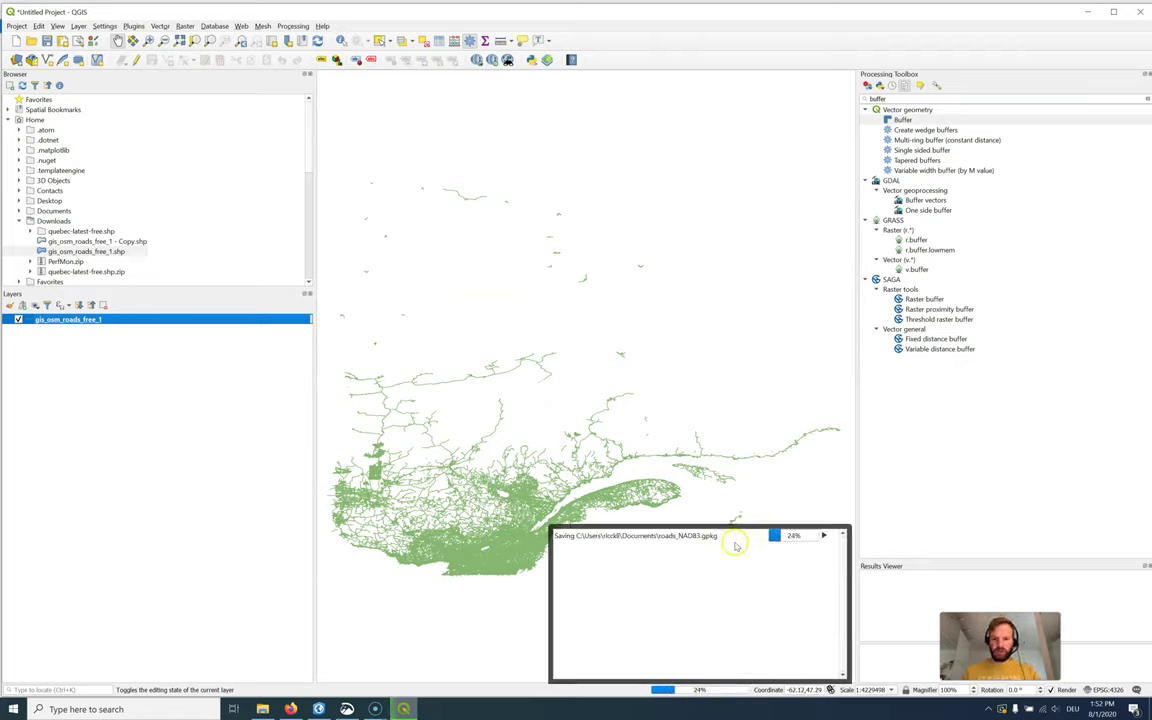
pyautogui.moveTo(731, 538)
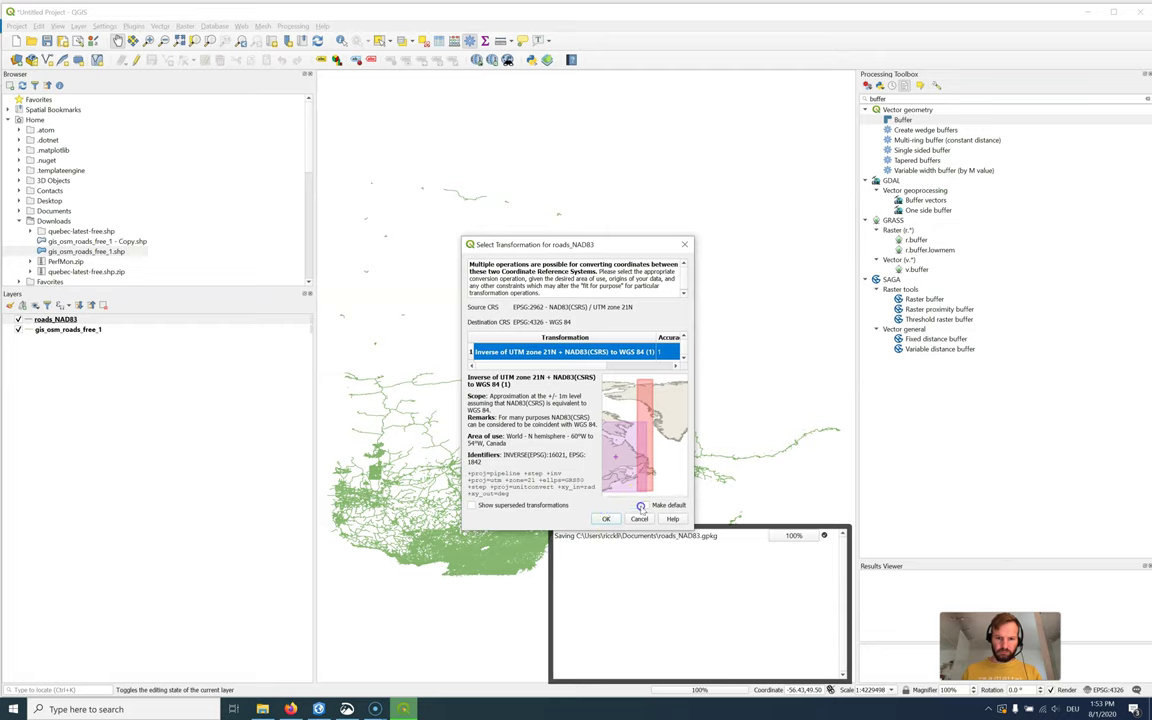
pyautogui.click(606, 518)
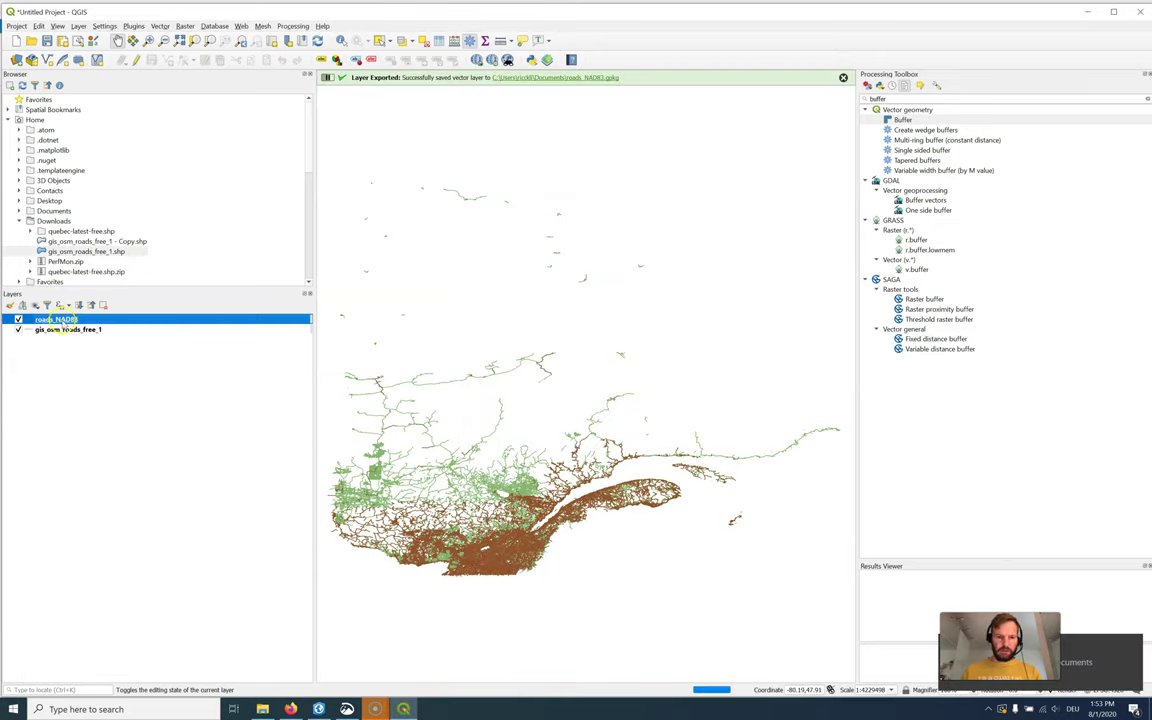
# Step: Remove the original gis_osm_roads_free_1 layer from the project
pyautogui.click(50, 329)
pyautogui.rightClick(49, 331)
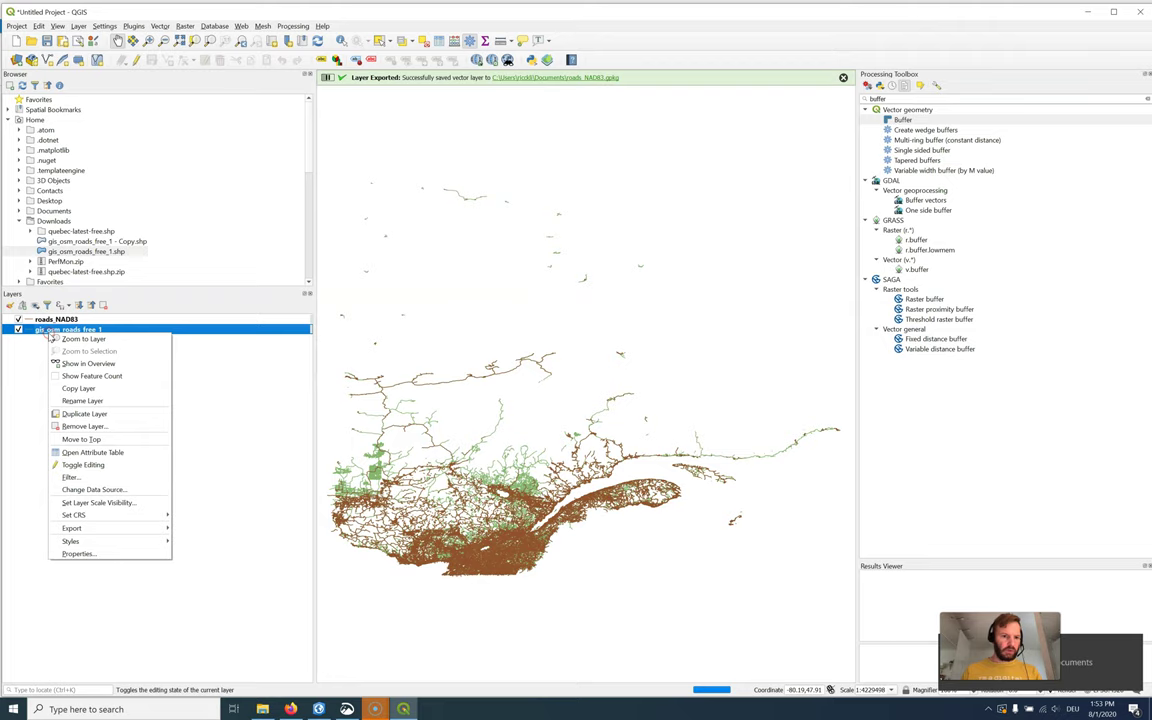
pyautogui.click(80, 426)
pyautogui.click(594, 371)
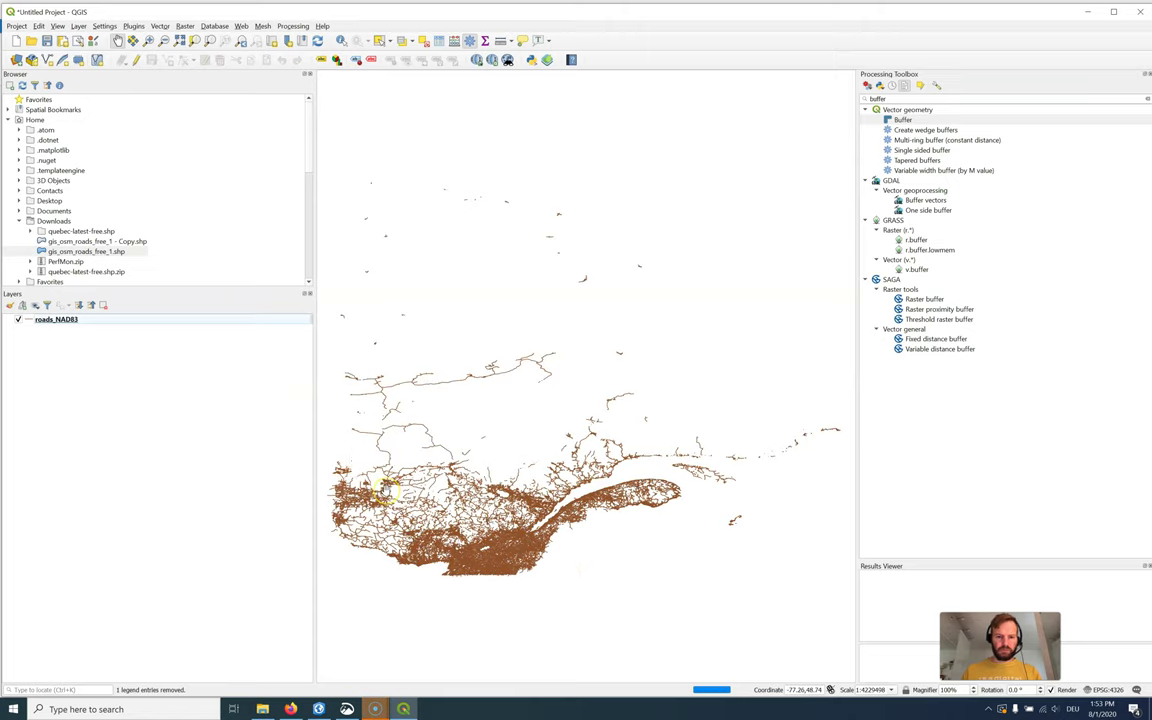
# Step: Show roads_NAD83's feature count (512925) and open its attribute table with F6
pyautogui.rightClick(53, 319)
pyautogui.click(69, 364)
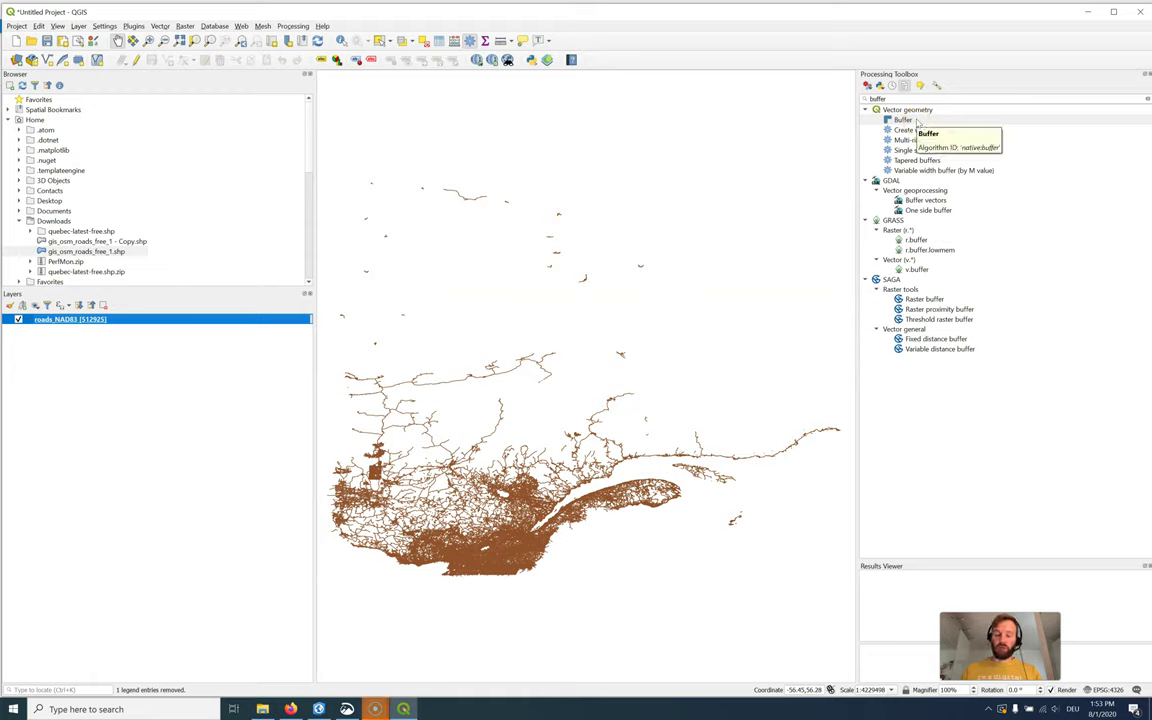
pyautogui.rightClick(82, 320)
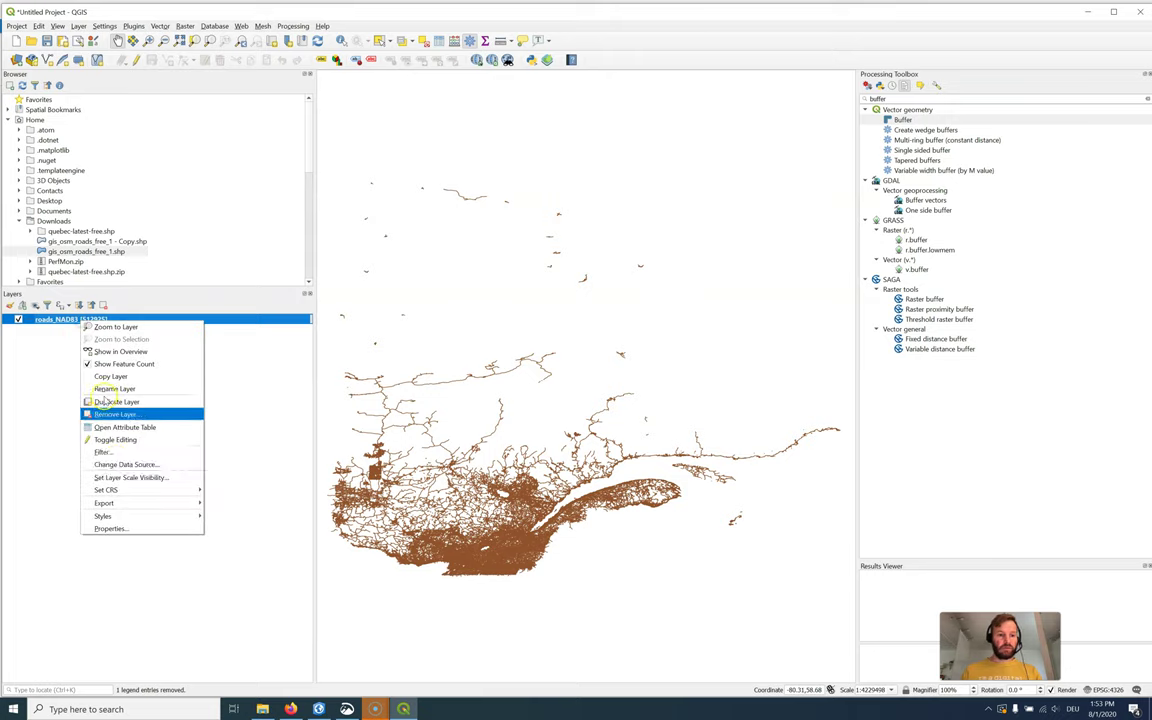
pyautogui.click(420, 380)
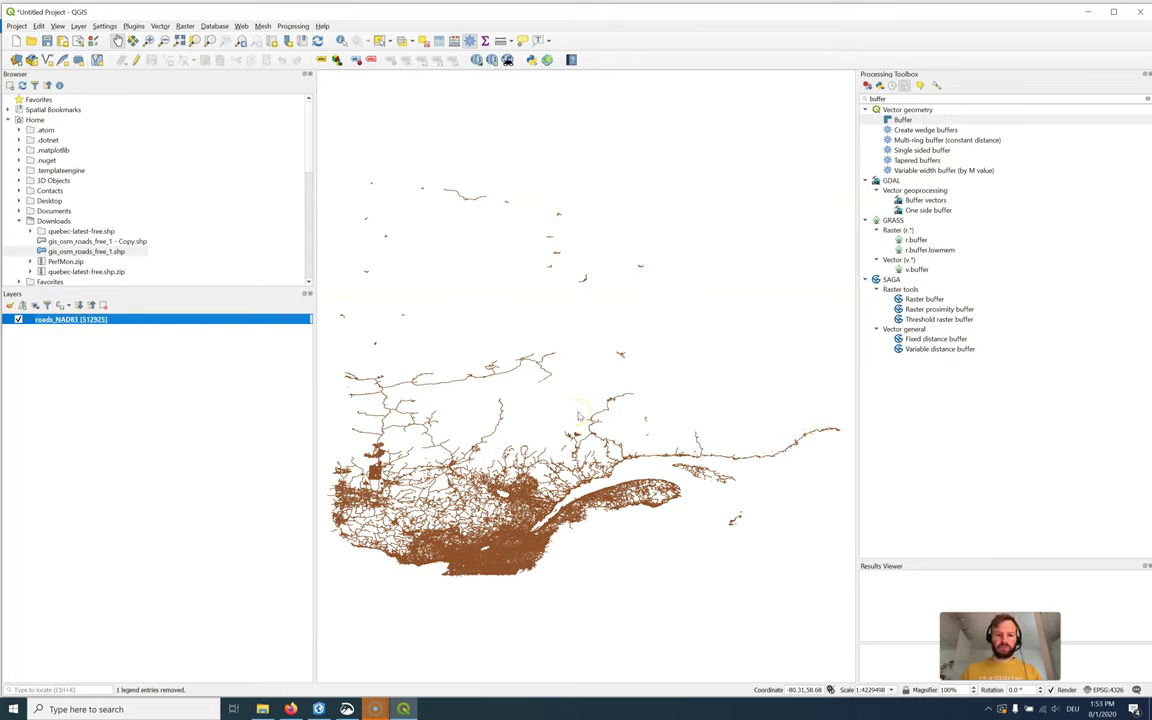
pyautogui.press('F6')
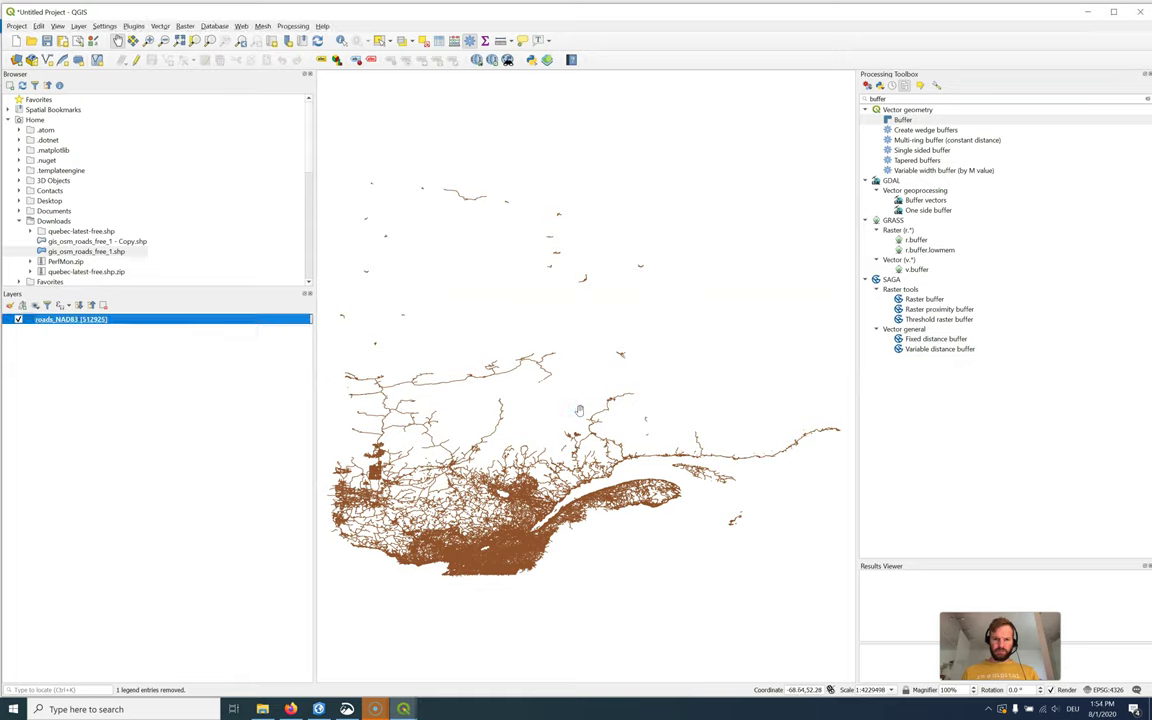
# Step: Bring the attribute table window forward and open Select by Expression
pyautogui.click(403, 709)
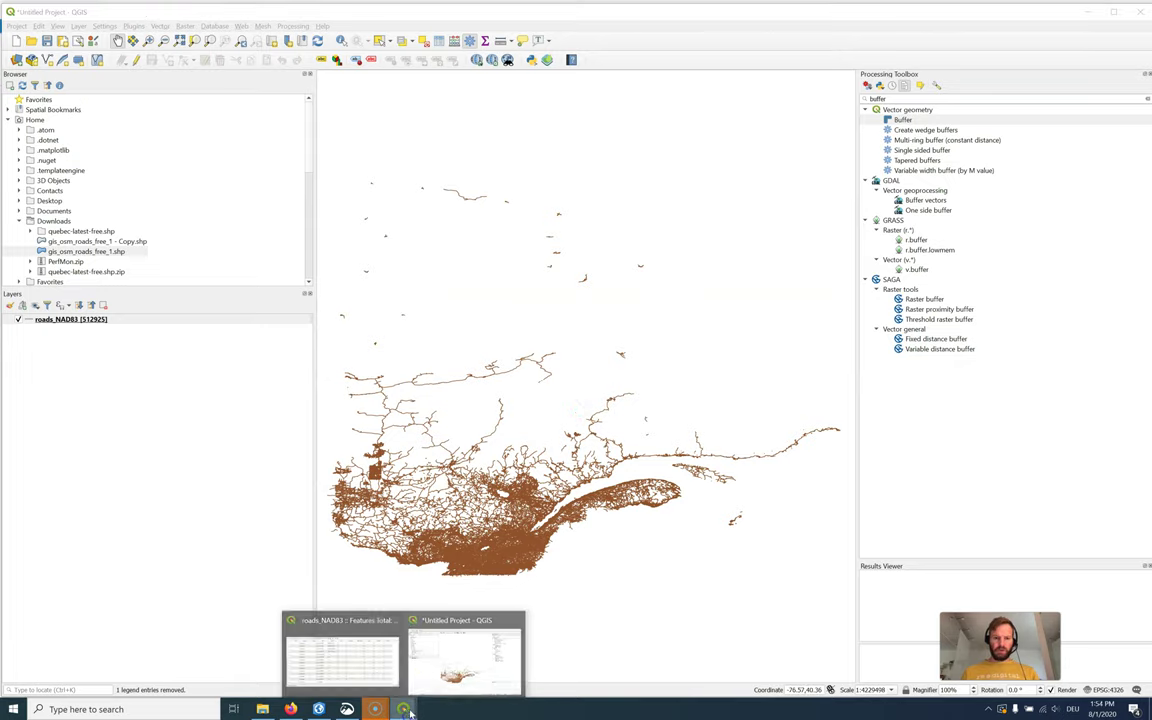
pyautogui.click(359, 667)
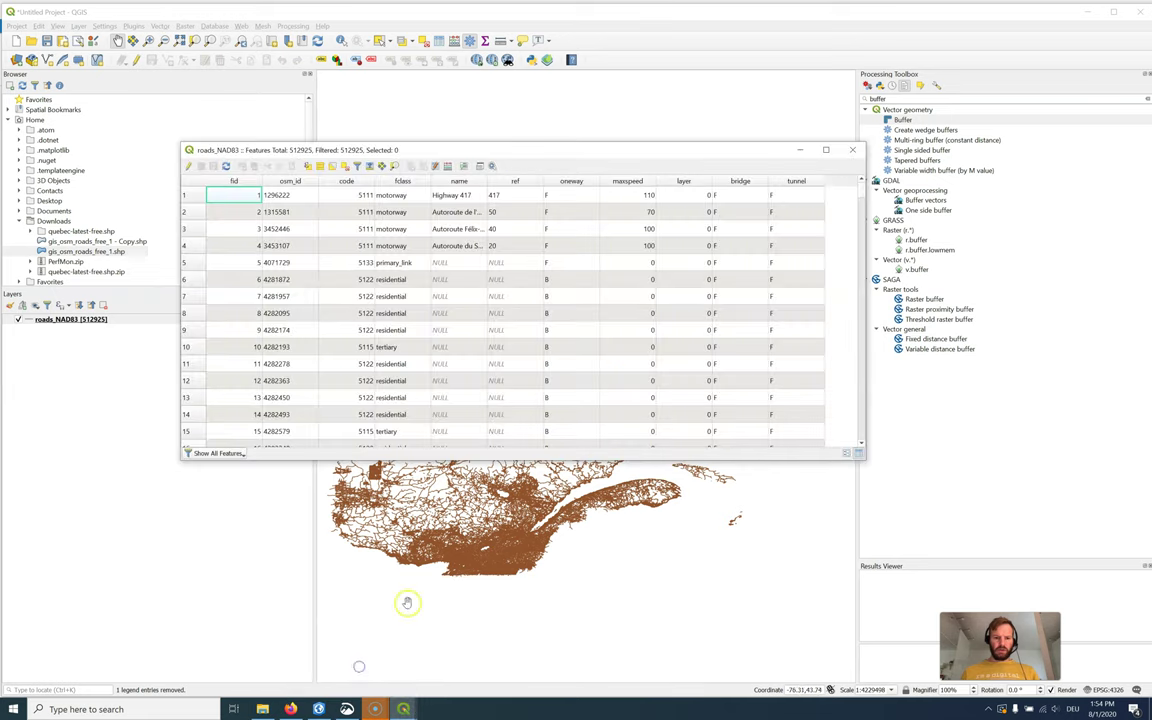
pyautogui.click(307, 167)
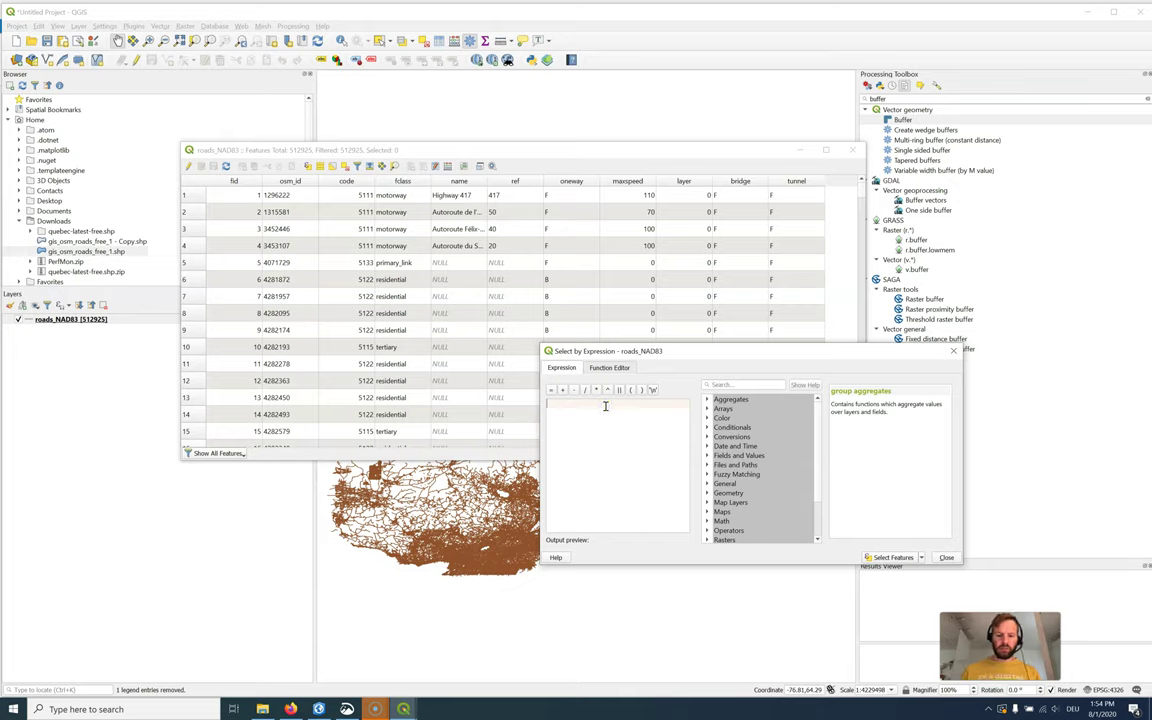
# Step: Select the 5337 roads matching "name" LIKE '%P%' and close the expression dialog
pyautogui.write('"name"')
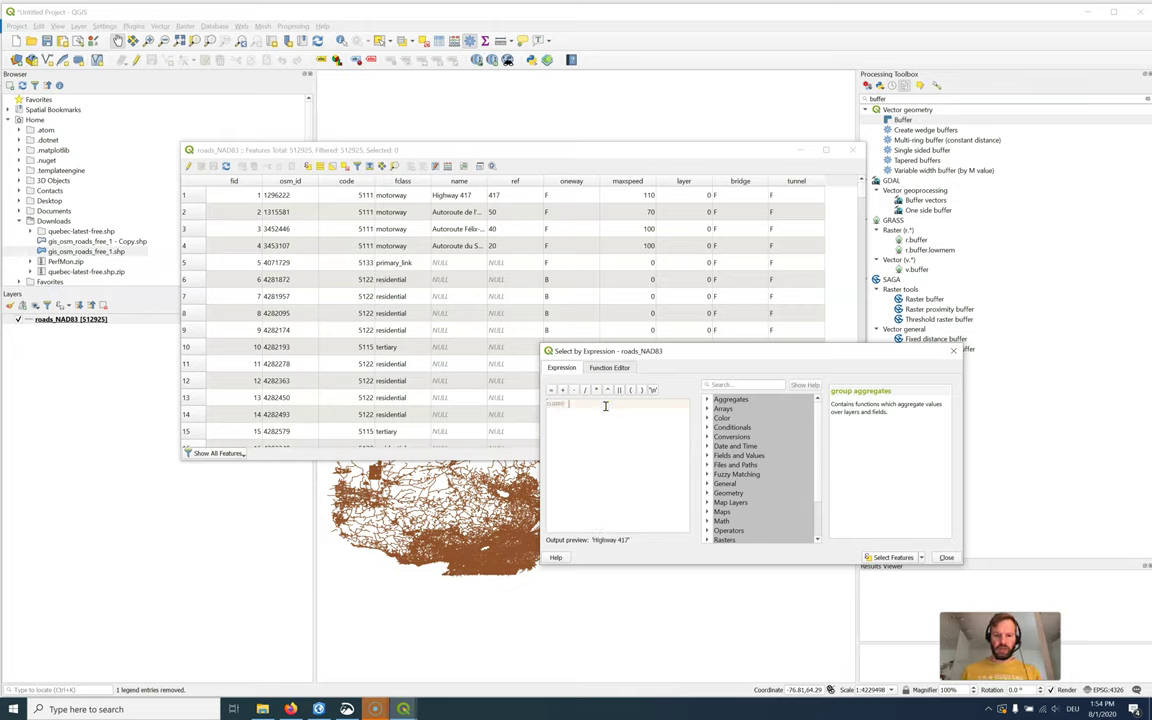
pyautogui.write(' LIKE')
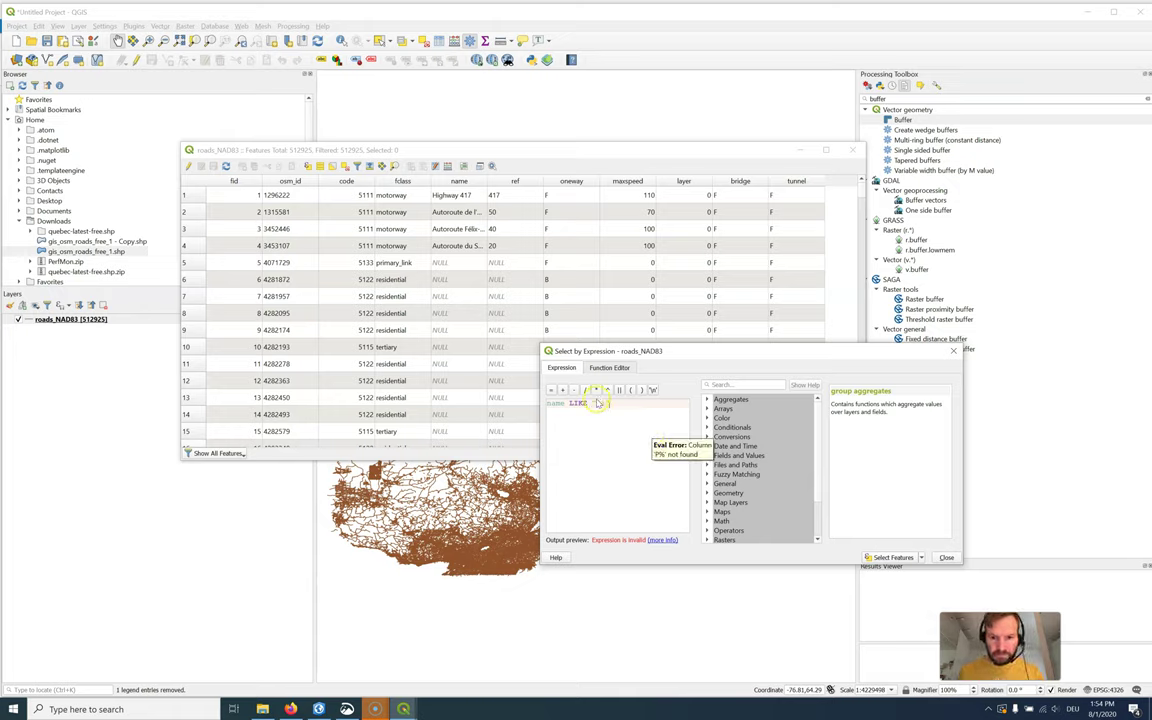
pyautogui.press('BackSpace')
pyautogui.press('BackSpace')
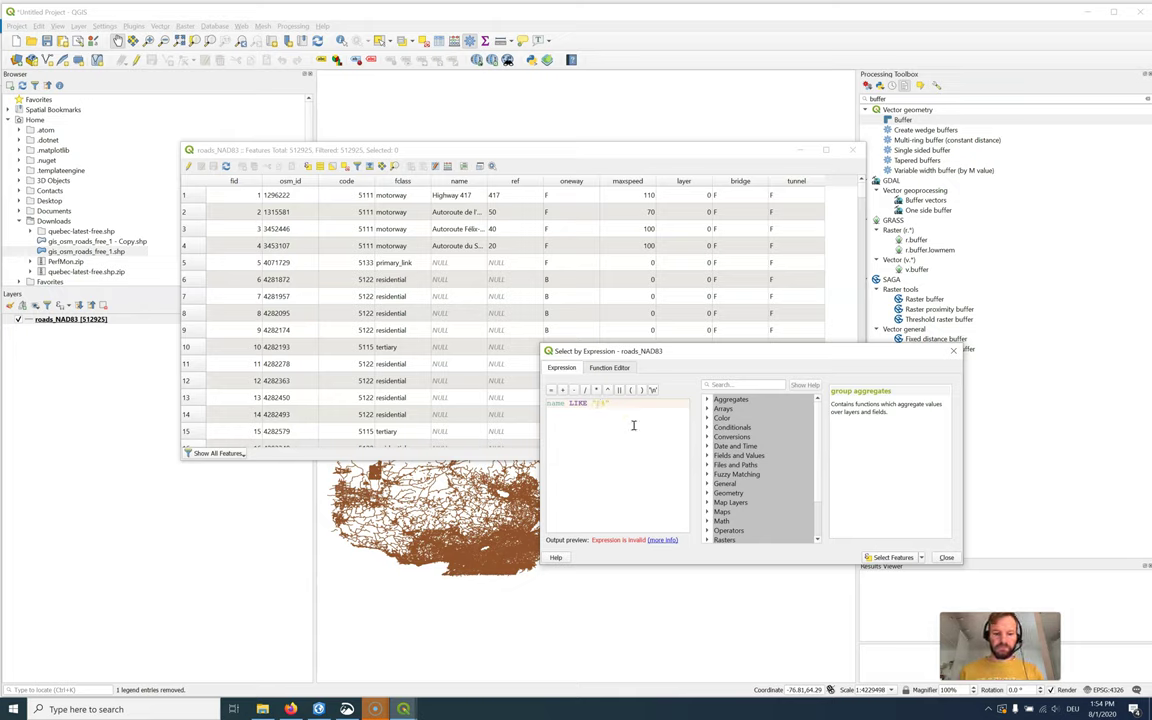
pyautogui.write('%%')
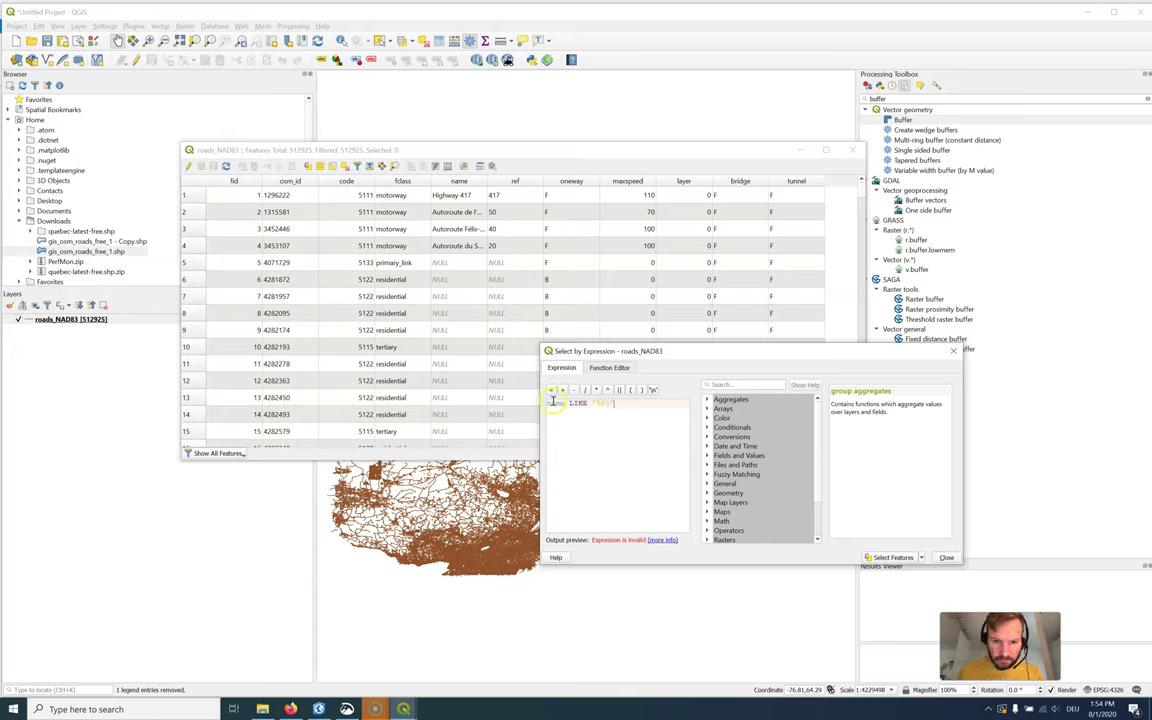
pyautogui.doubleClick(552, 401)
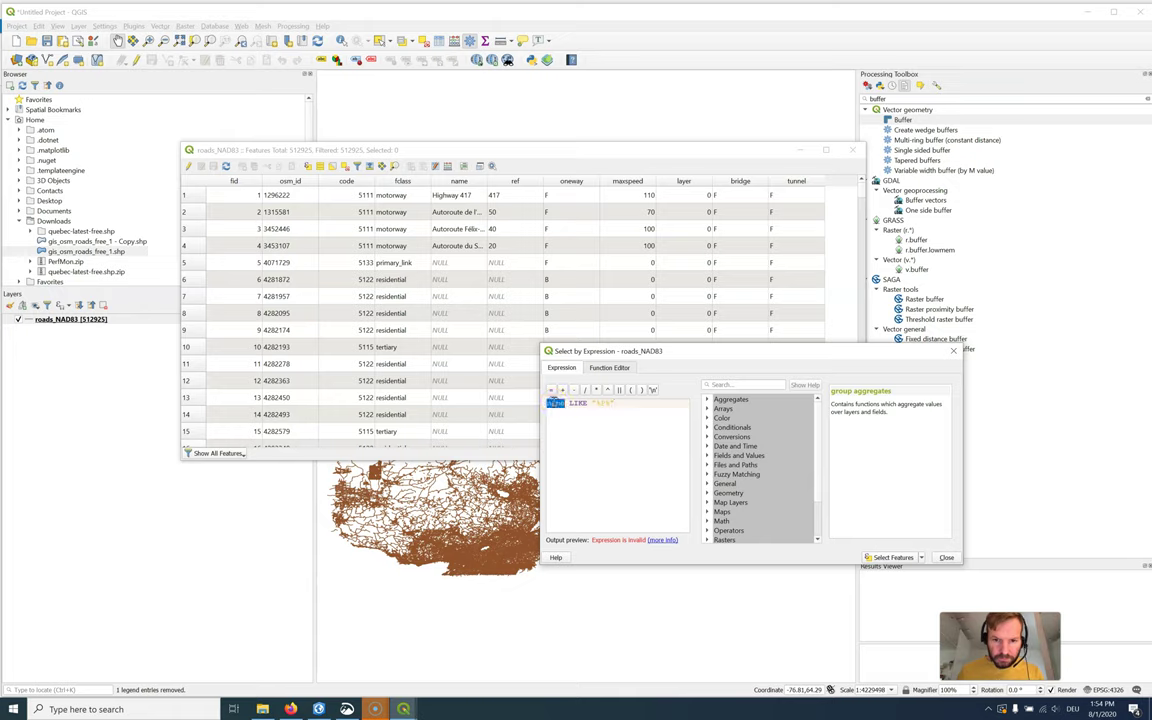
pyautogui.click(572, 402)
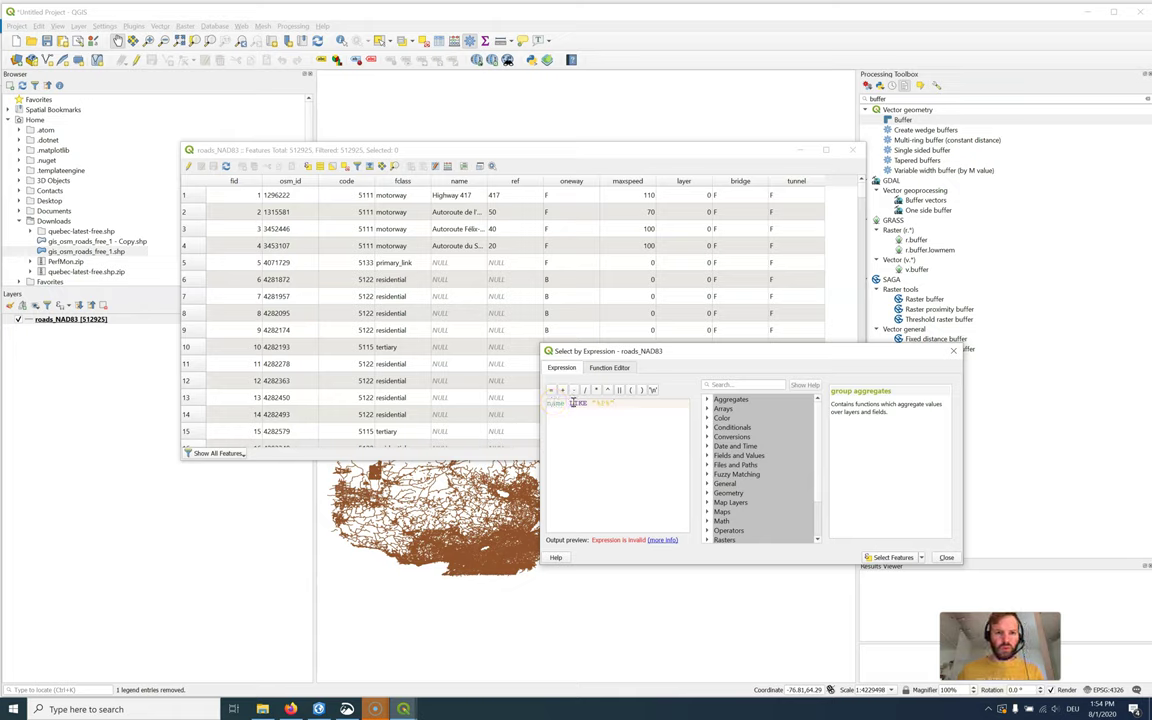
pyautogui.click(597, 404)
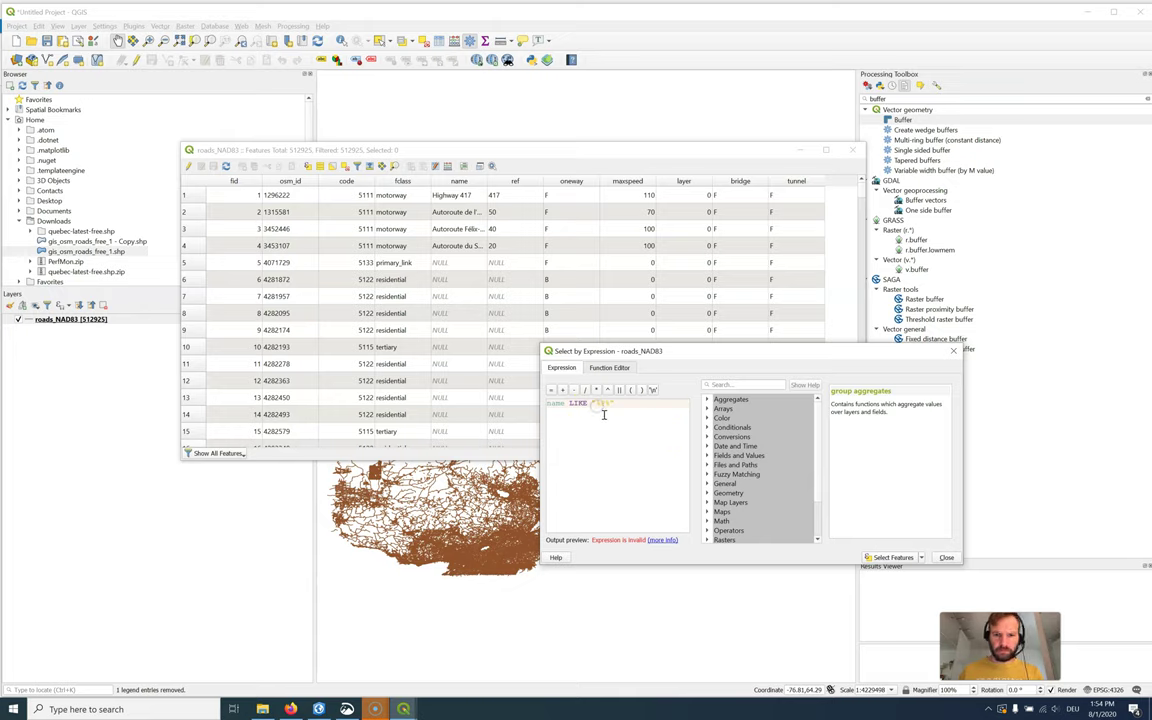
pyautogui.write('P')
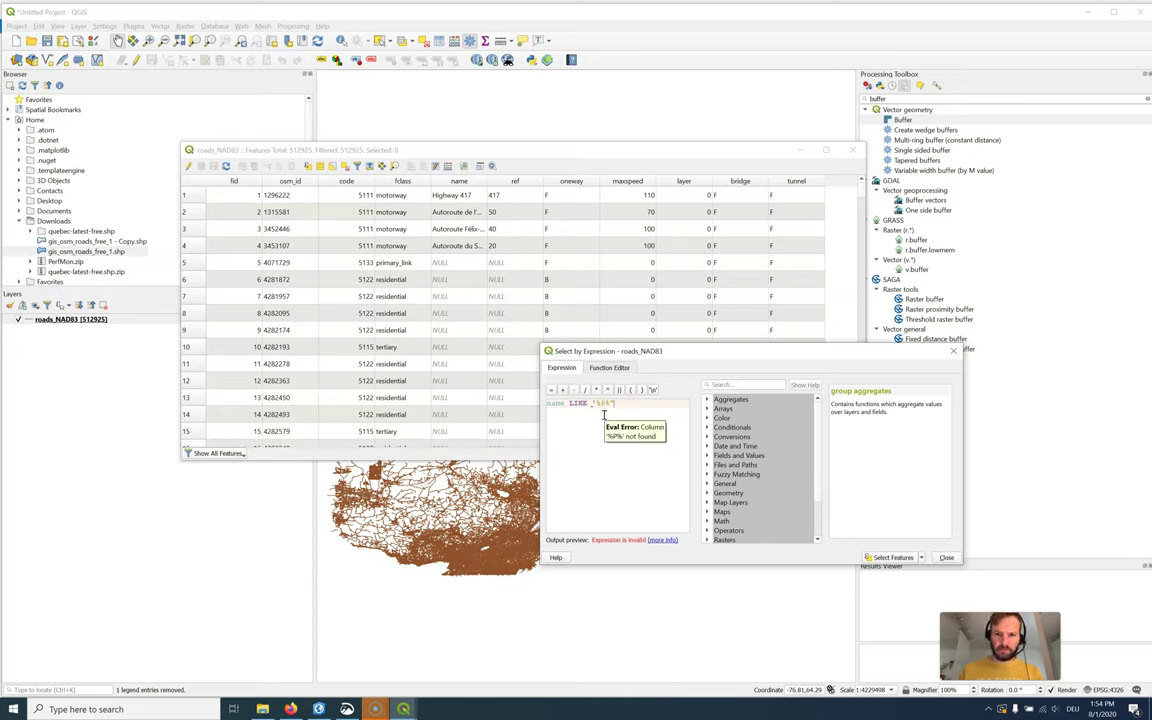
pyautogui.click(597, 403)
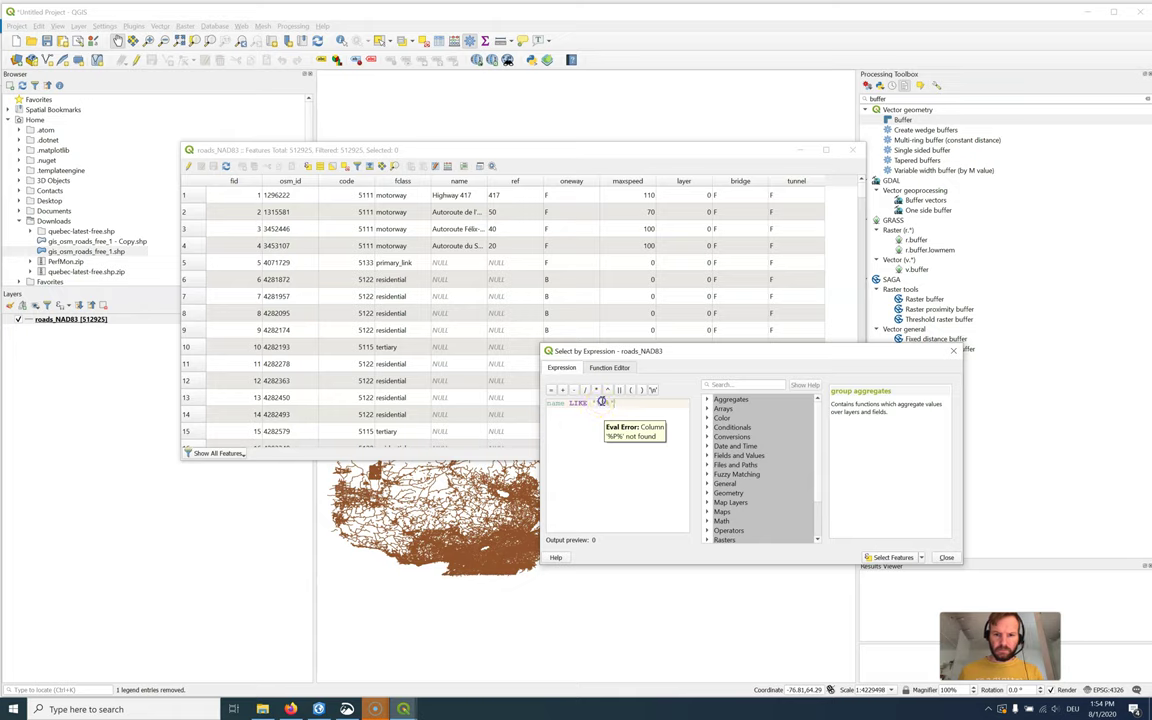
pyautogui.click(628, 407)
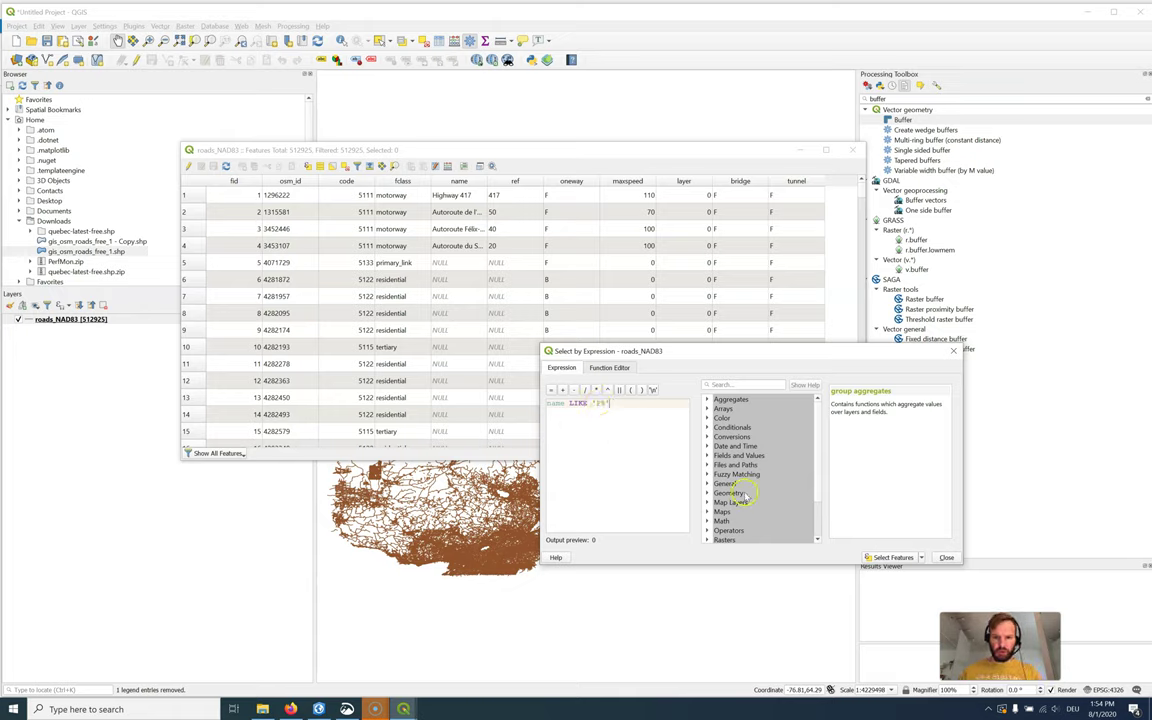
pyautogui.click(924, 566)
pyautogui.click(880, 556)
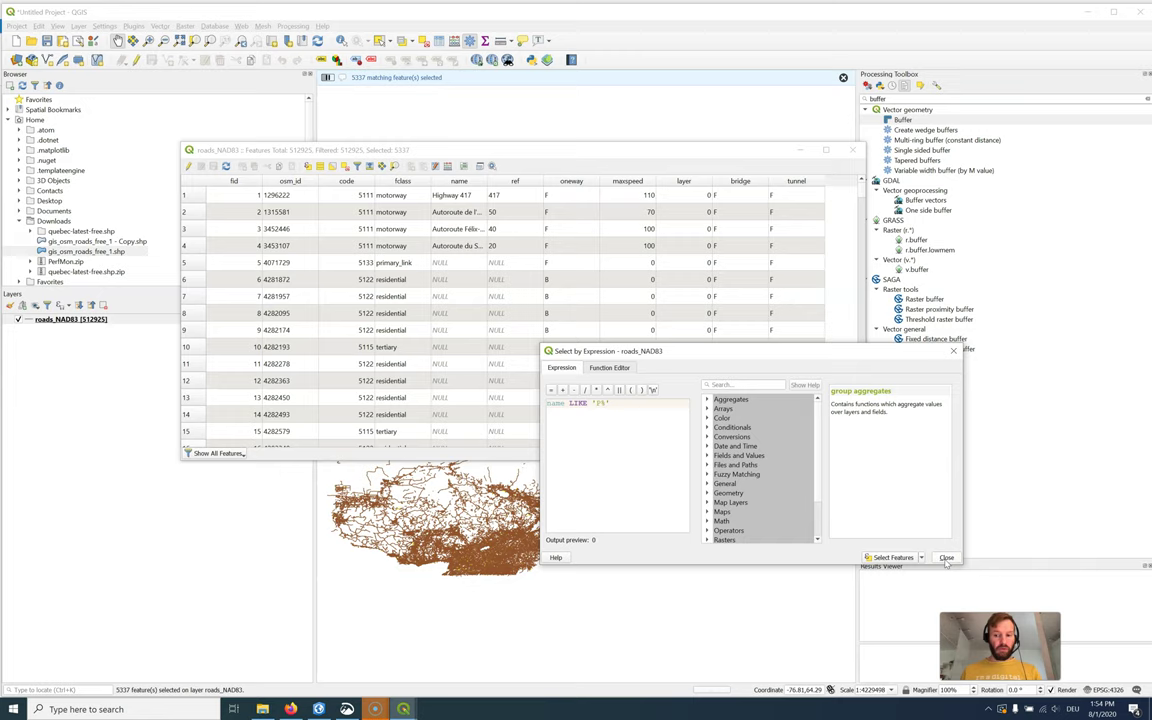
pyautogui.click(946, 557)
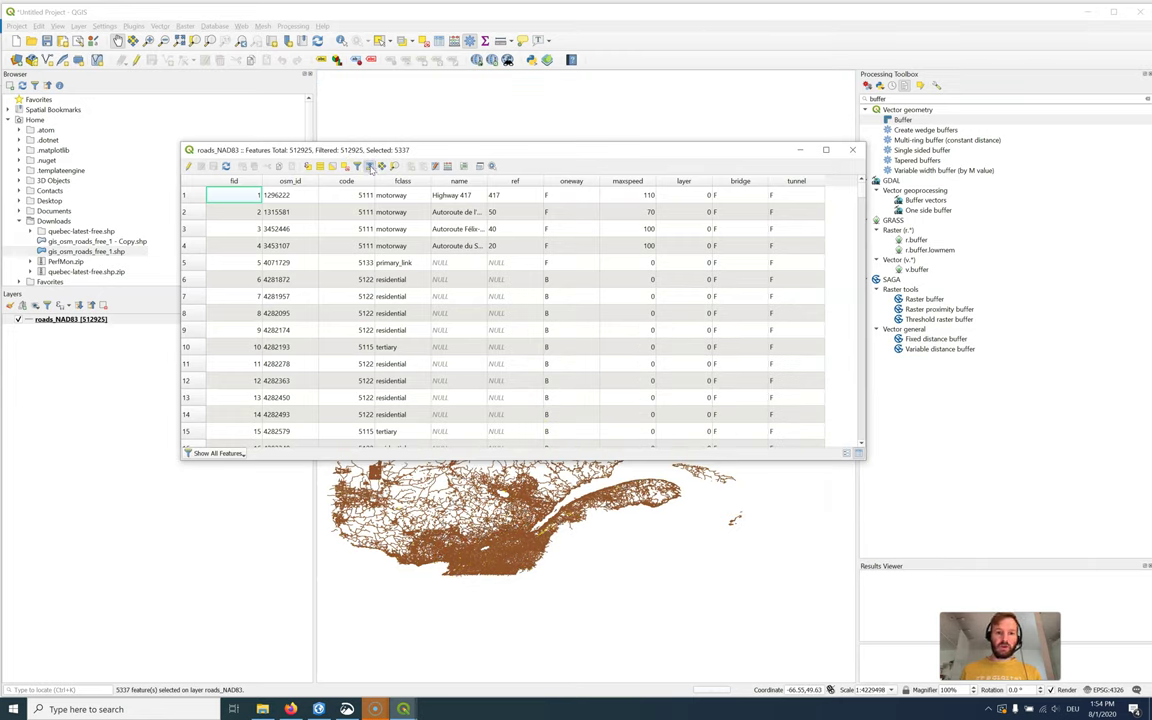
# Step: Move the 5337 selected roads to the top of the attribute table, then close it
pyautogui.click(369, 166)
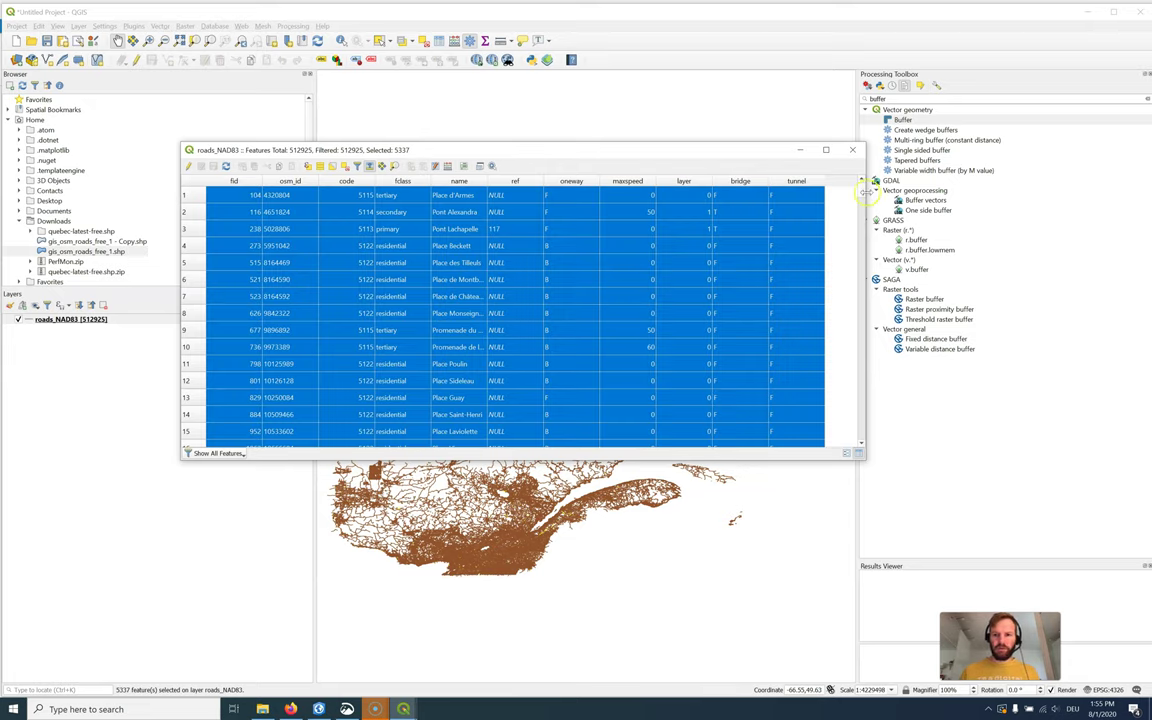
pyautogui.moveTo(861, 187); pyautogui.dragTo(861, 184)
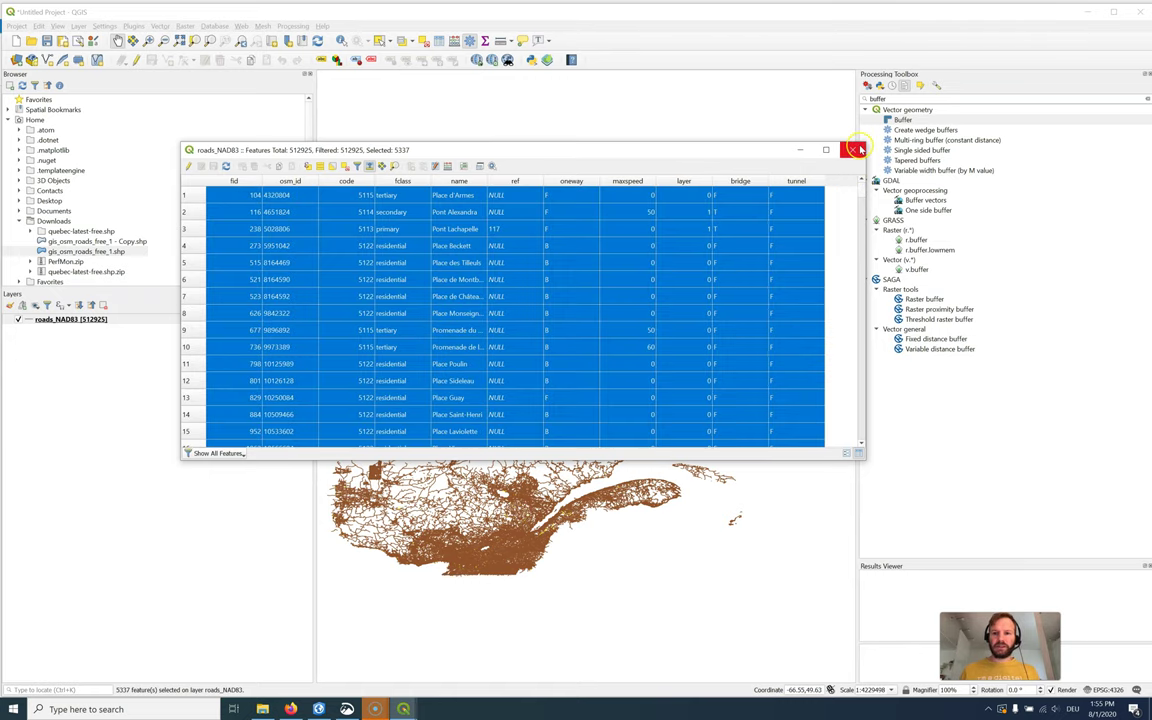
pyautogui.click(858, 149)
# Step: Open Buffer on roads_NAD83 with a 1000 meter distance and choose Save to GeoPackage
pyautogui.doubleClick(903, 119)
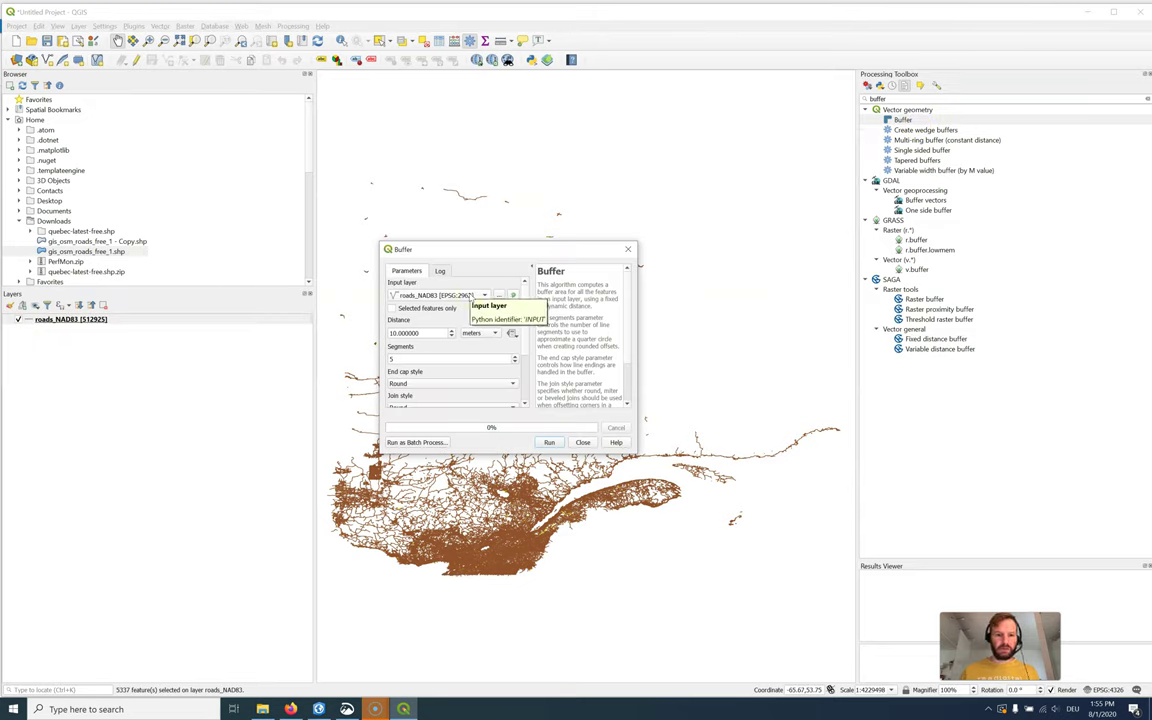
pyautogui.doubleClick(418, 333)
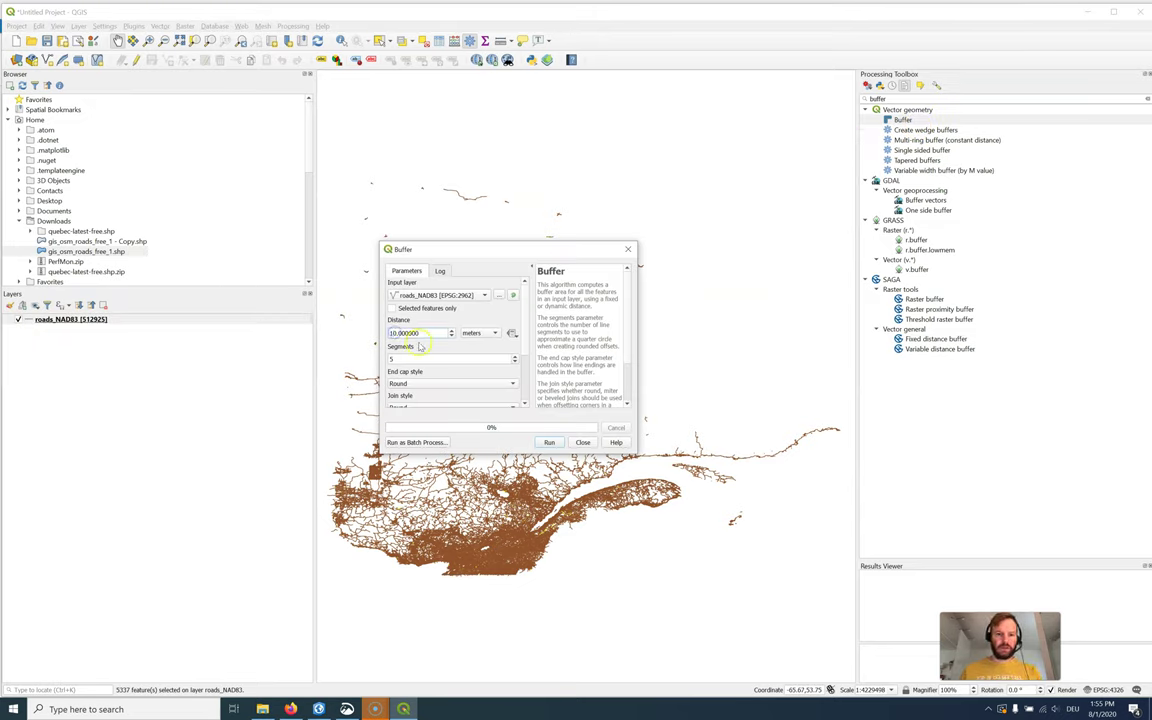
pyautogui.write('1000')
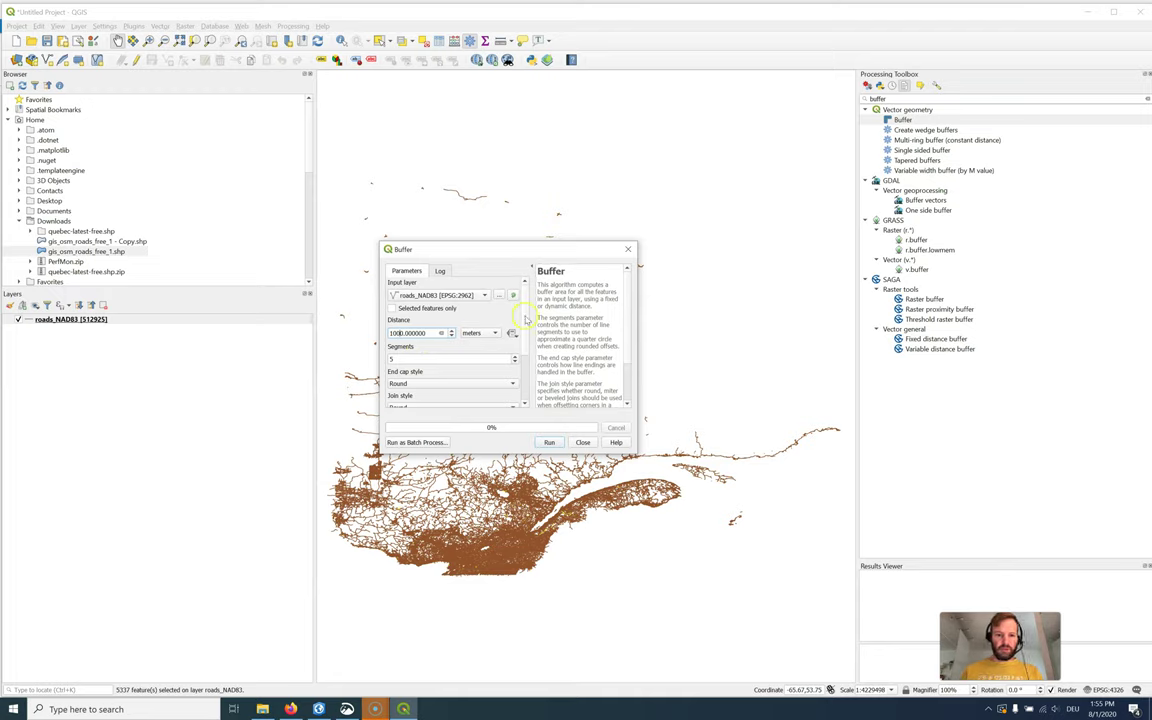
pyautogui.scroll(-1, 528, 320)
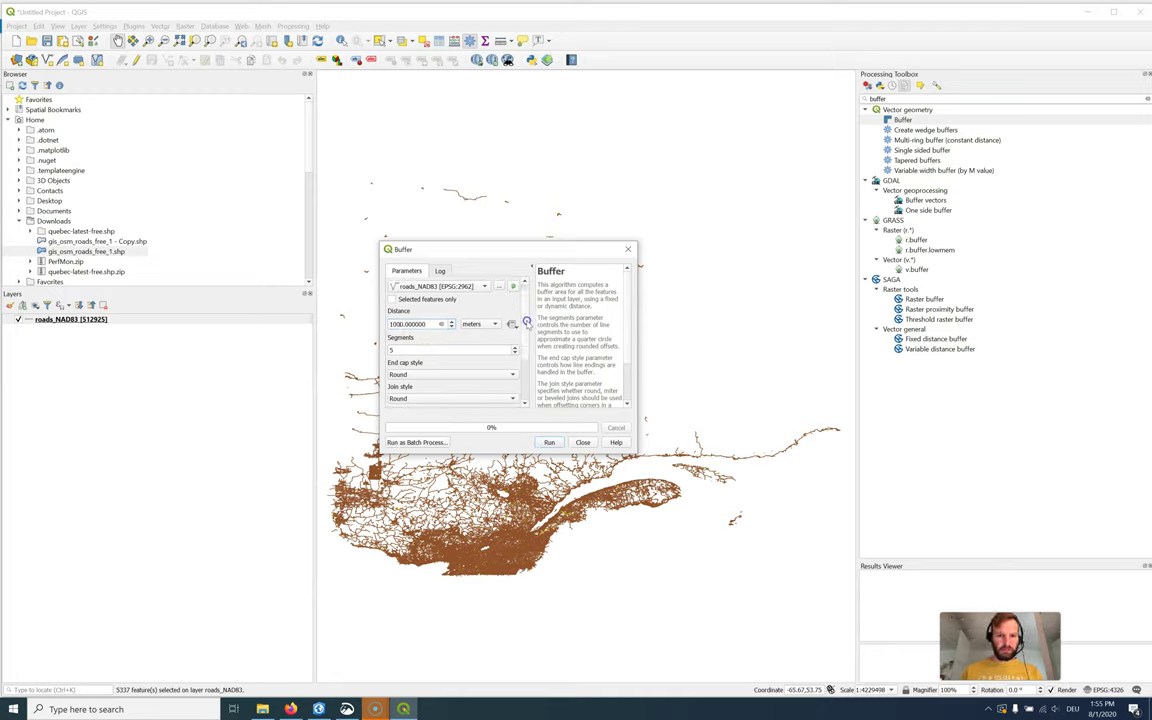
pyautogui.scroll(1, 527, 323)
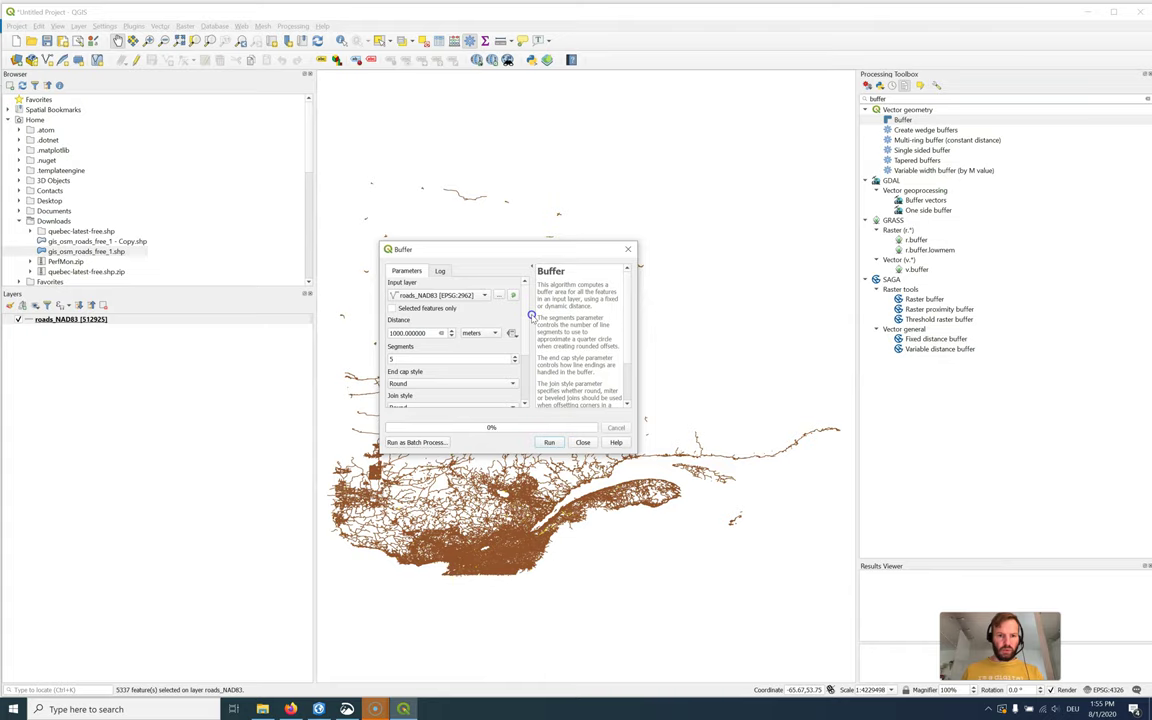
pyautogui.scroll(-4, 519, 357)
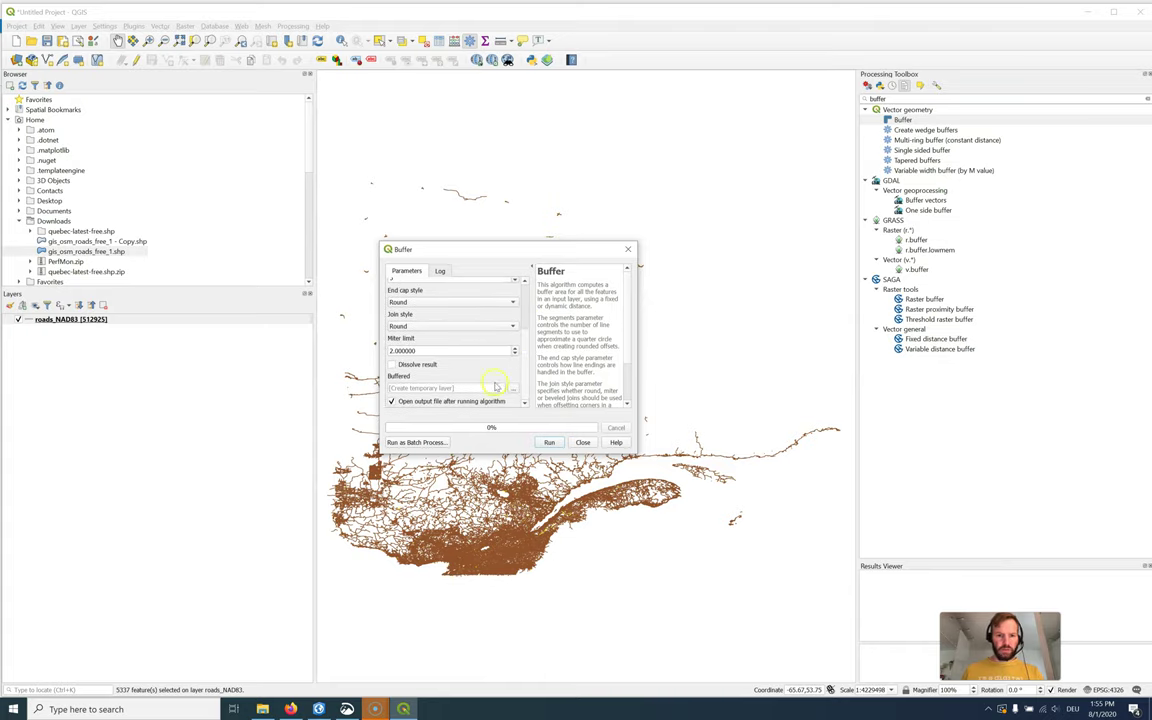
pyautogui.click(514, 388)
pyautogui.click(561, 419)
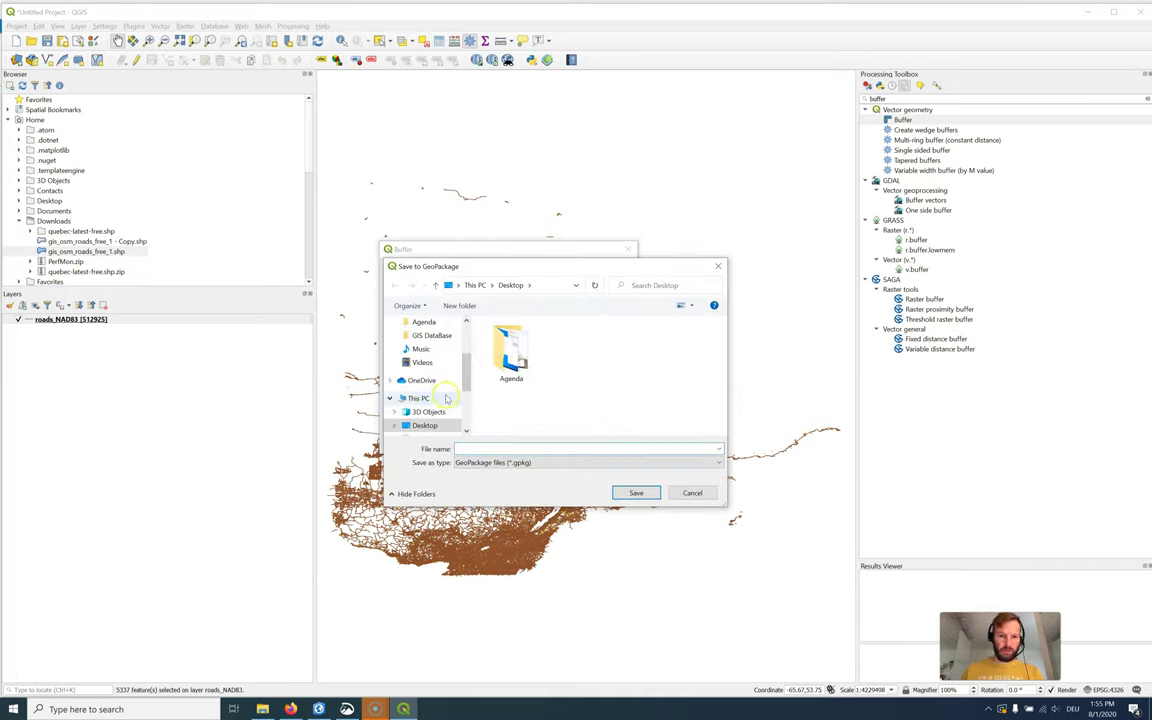
# Step: Name the output GeoPackage buffer_NAD83_P_1000 on the Desktop with layer name Buffer_roads
pyautogui.moveTo(468, 367); pyautogui.dragTo(466, 325)
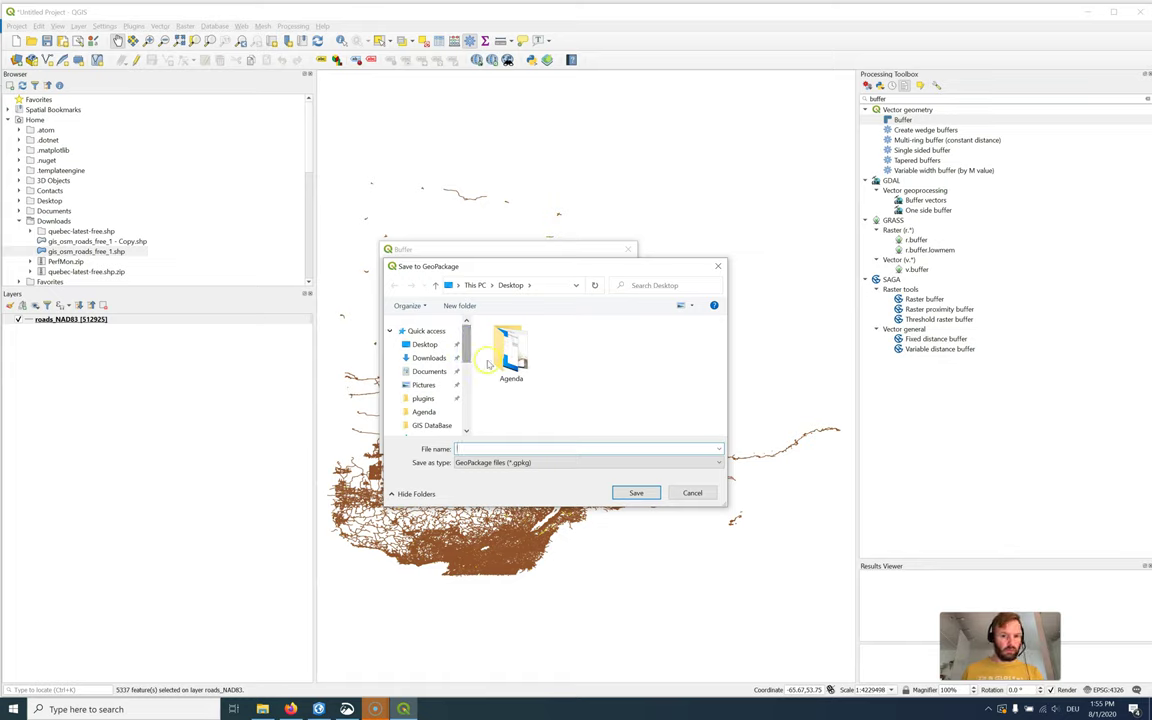
pyautogui.click(524, 447)
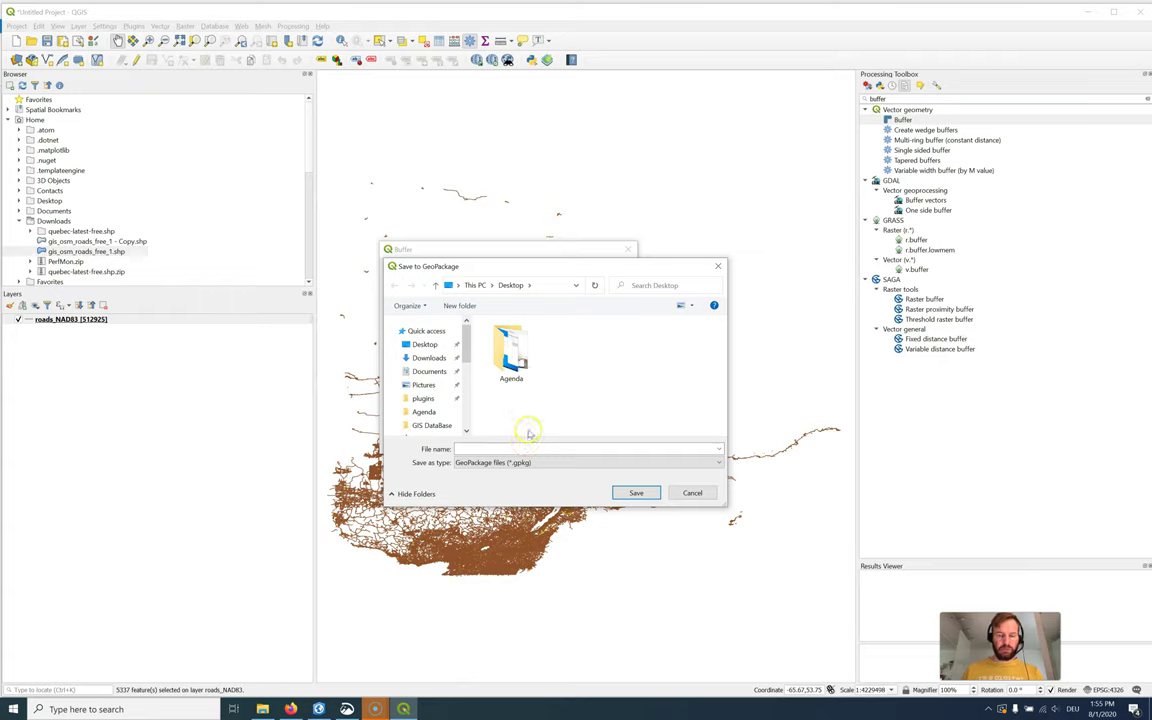
pyautogui.write('buffer_NAD83_P_1000')
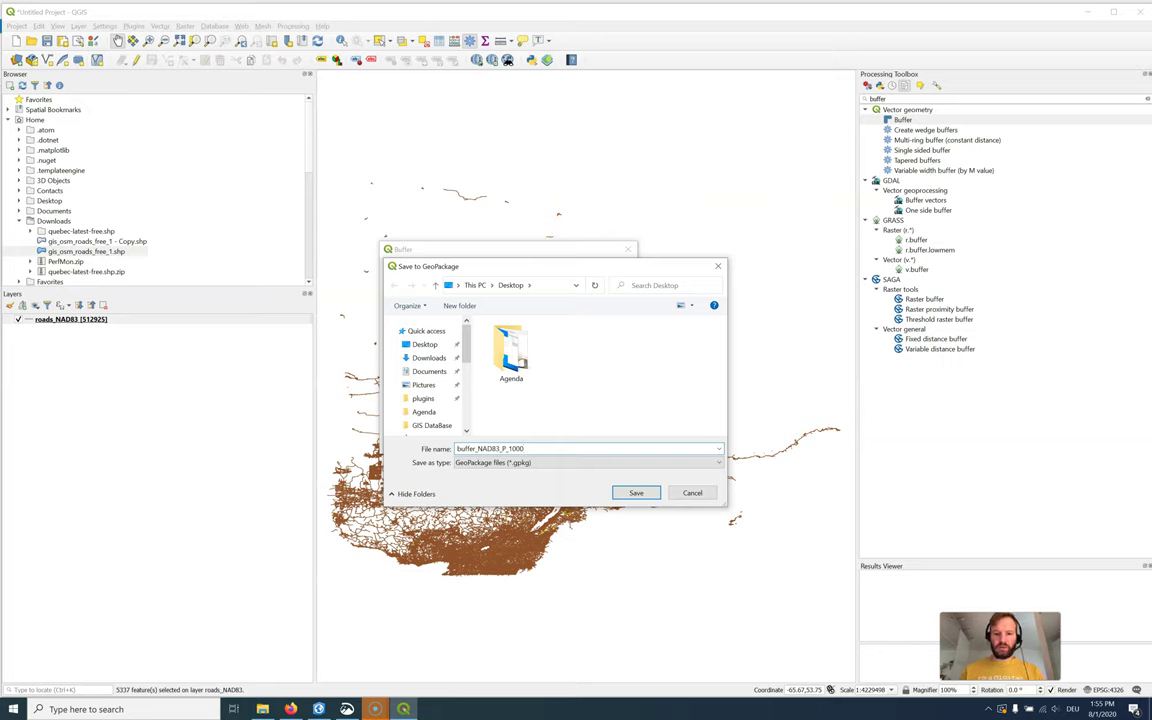
pyautogui.press('Return')
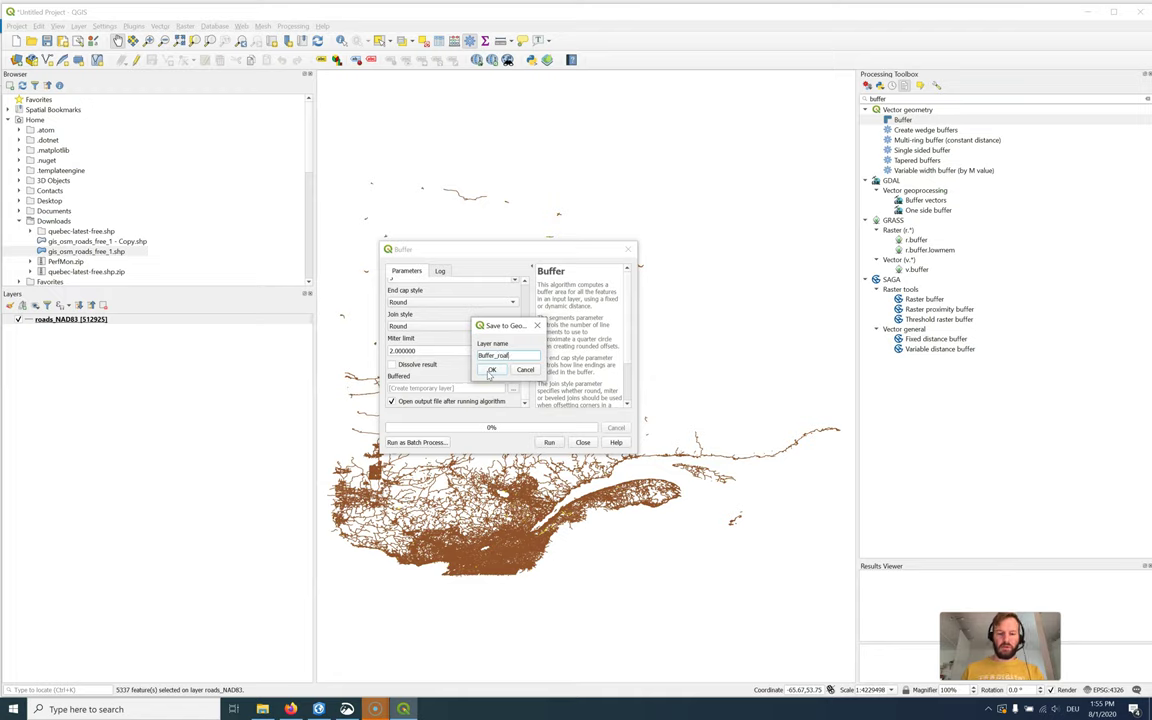
pyautogui.click(490, 371)
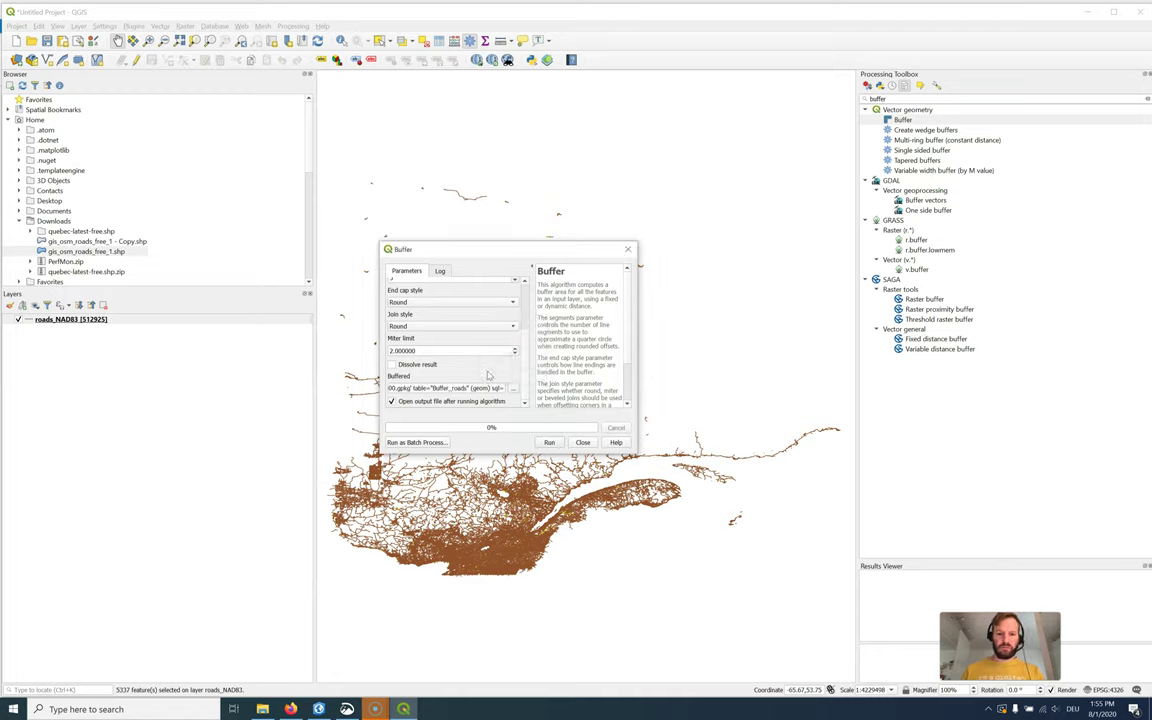
# Step: Run the 1000 m buffer, close the Buffer window and dismiss the transform warning
pyautogui.click(549, 442)
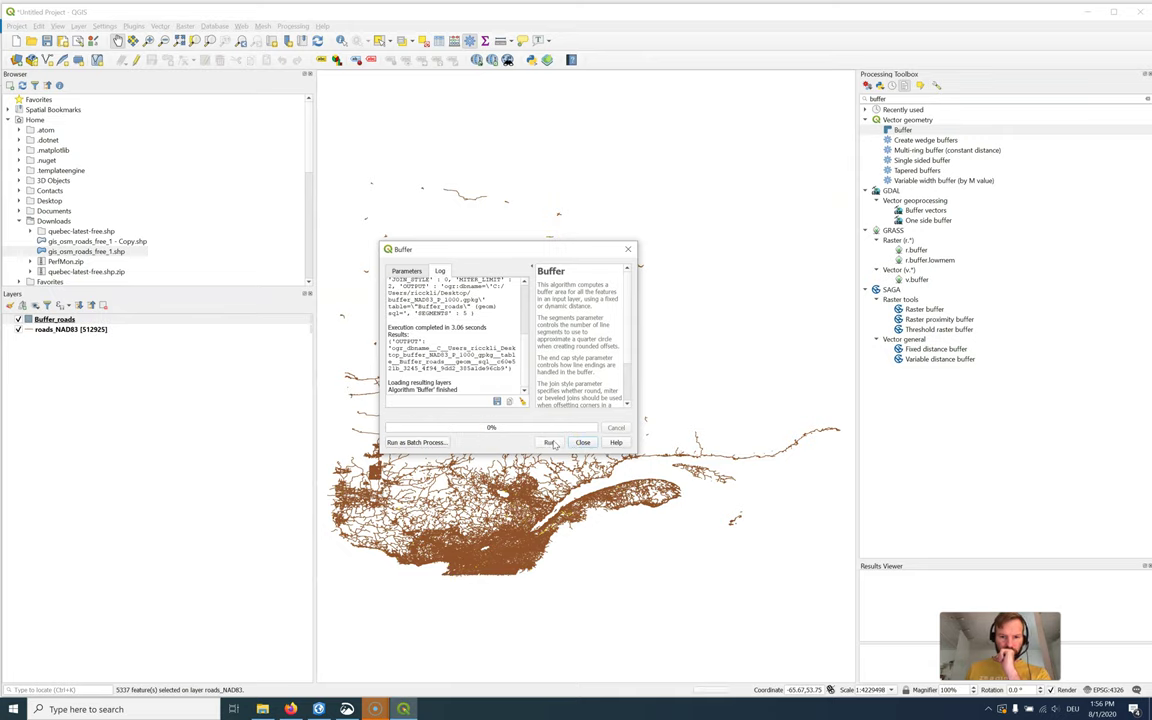
pyautogui.click(580, 443)
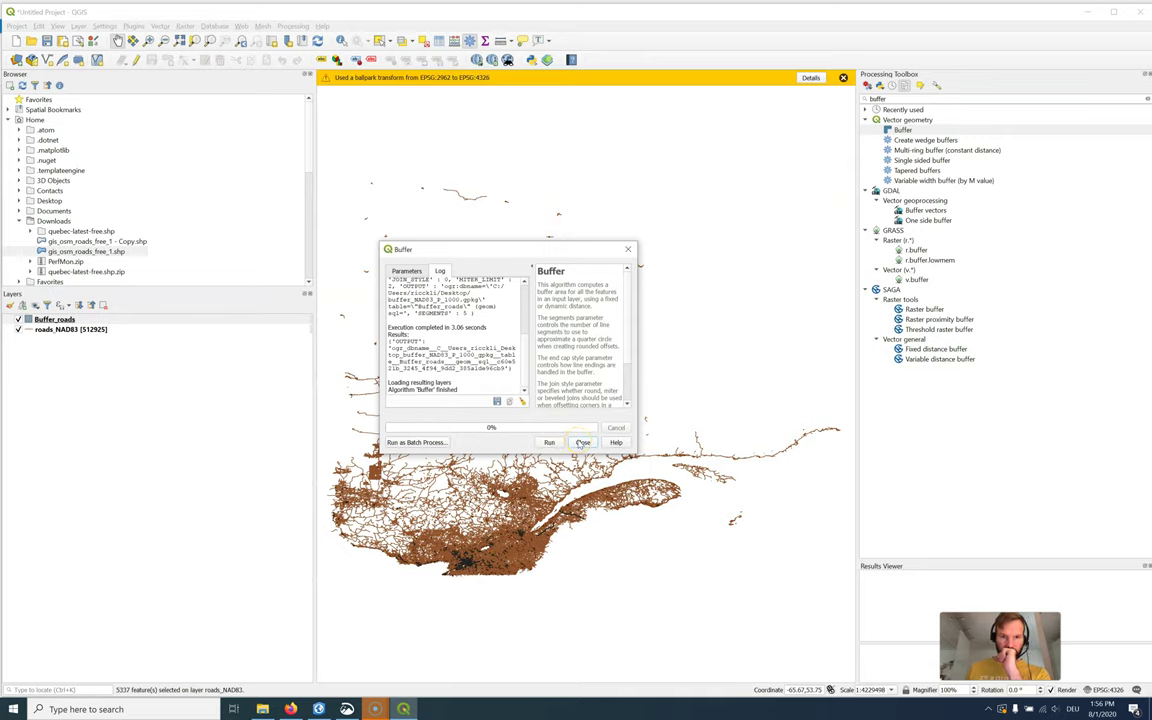
pyautogui.click(580, 442)
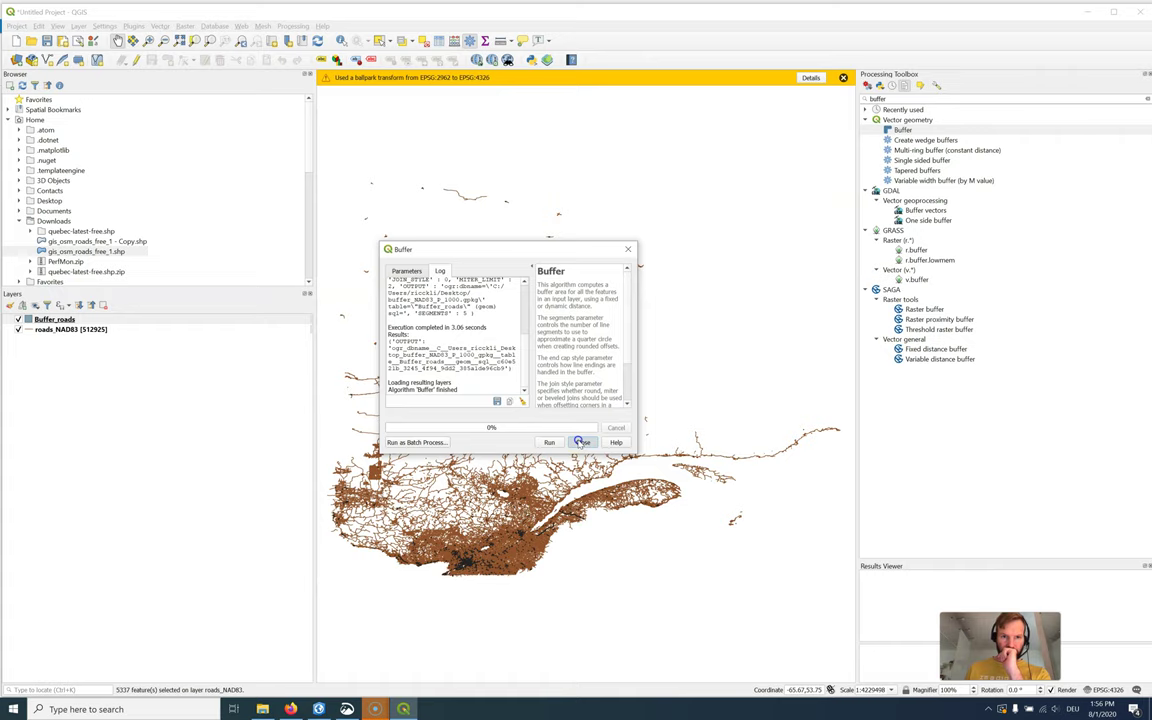
pyautogui.click(843, 77)
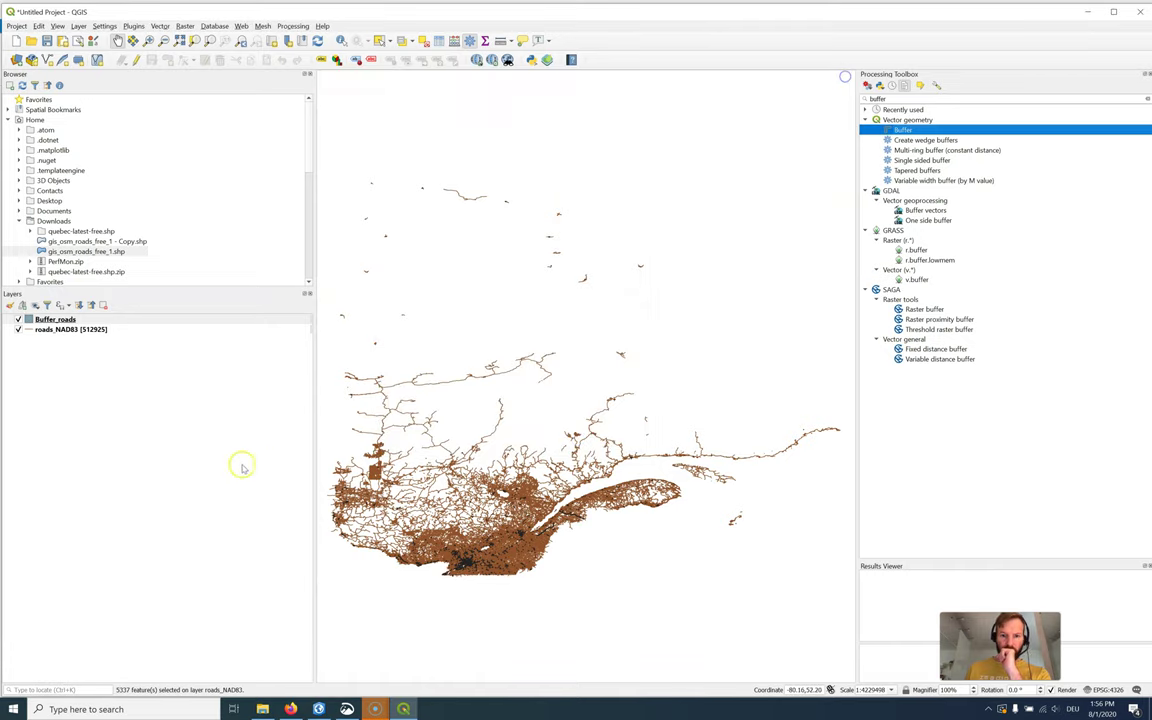
# Step: Zoom to the Buffer_roads layer and closer in on the rounded buffer polygons
pyautogui.rightClick(50, 320)
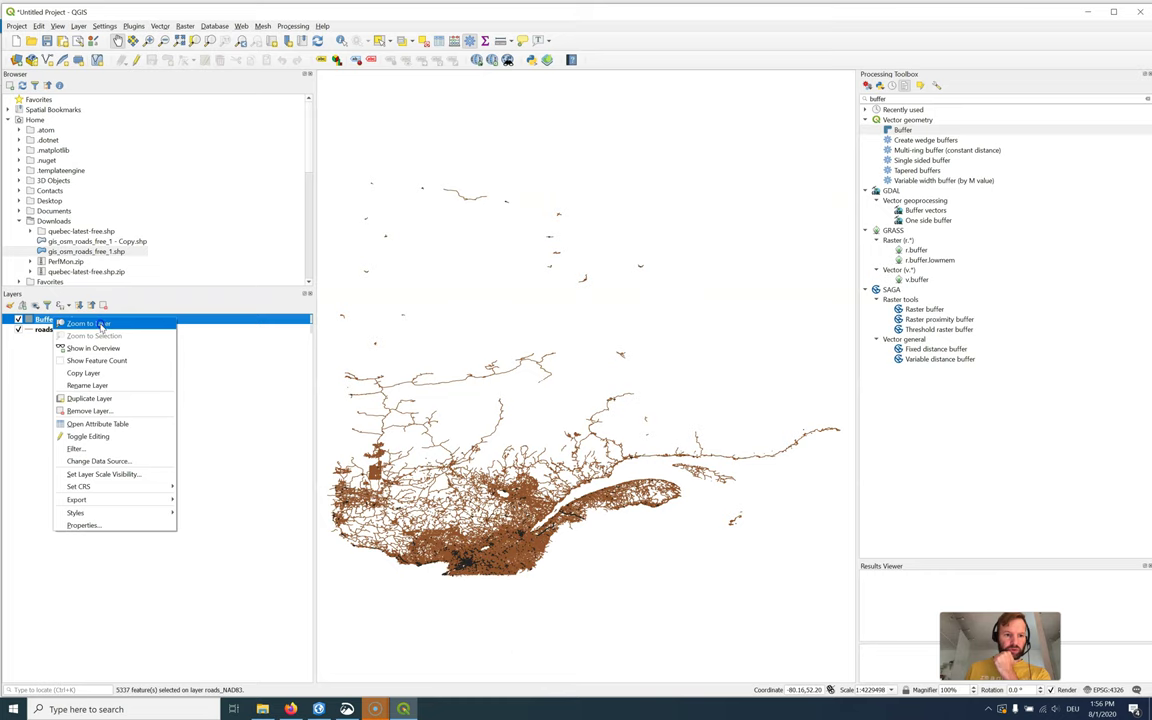
pyautogui.click(100, 323)
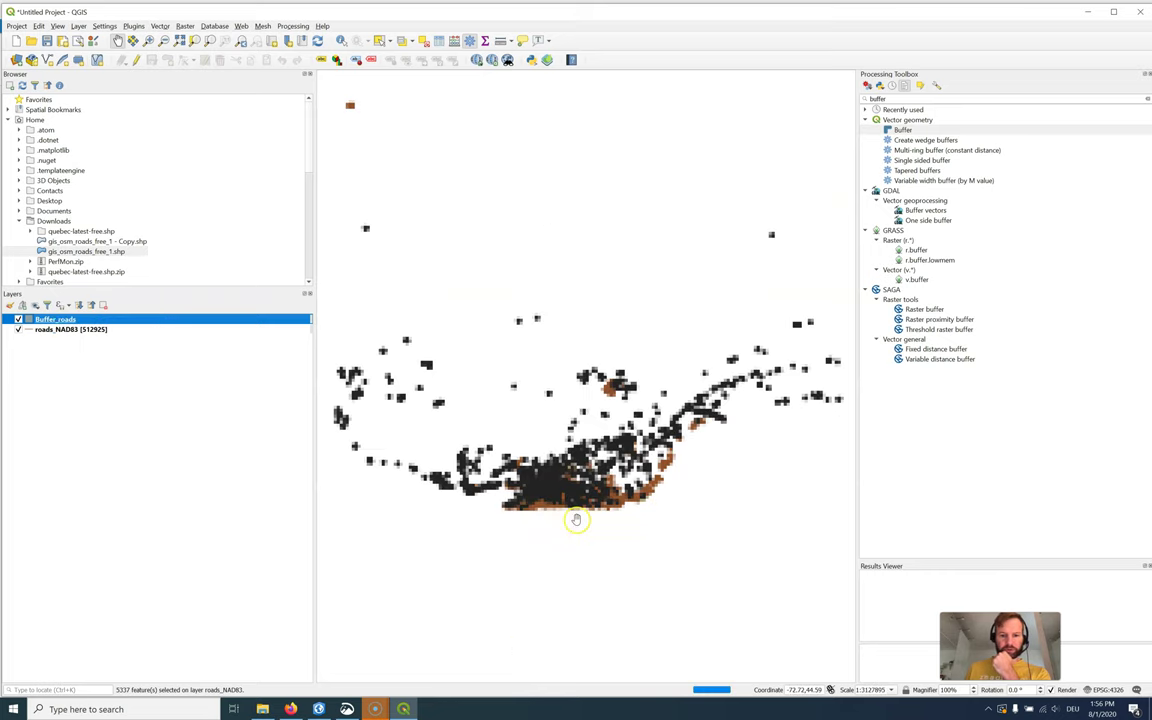
pyautogui.scroll(3, 560, 470)
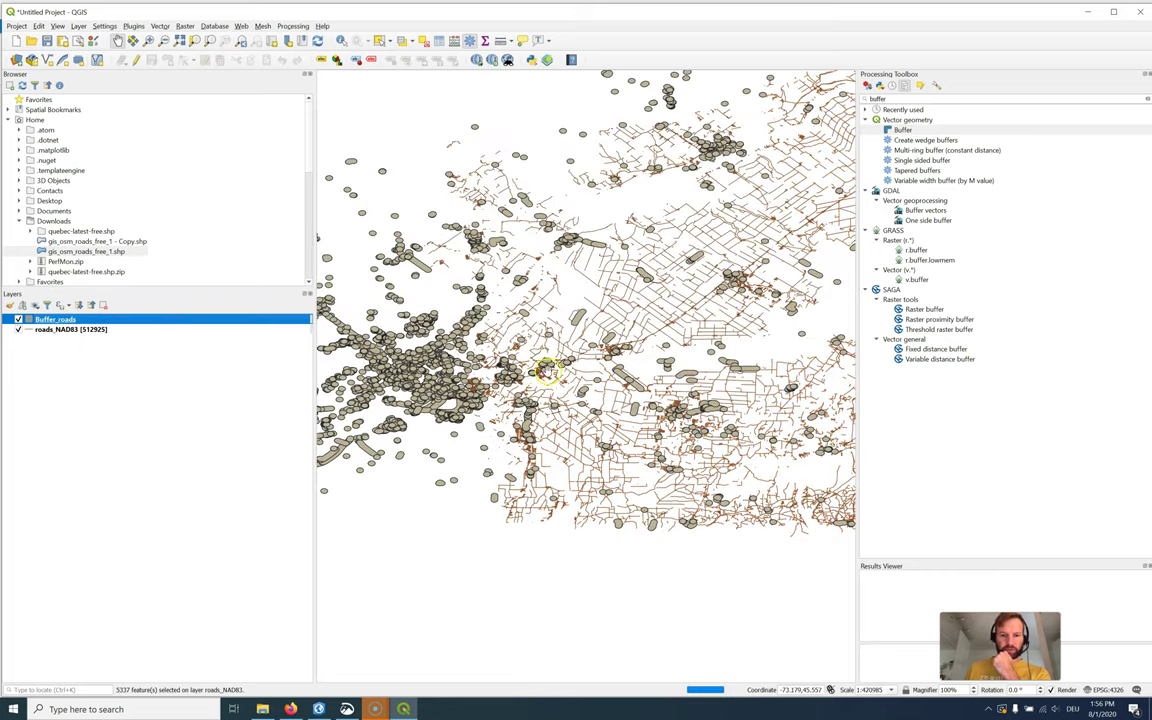
pyautogui.scroll(2, 545, 370)
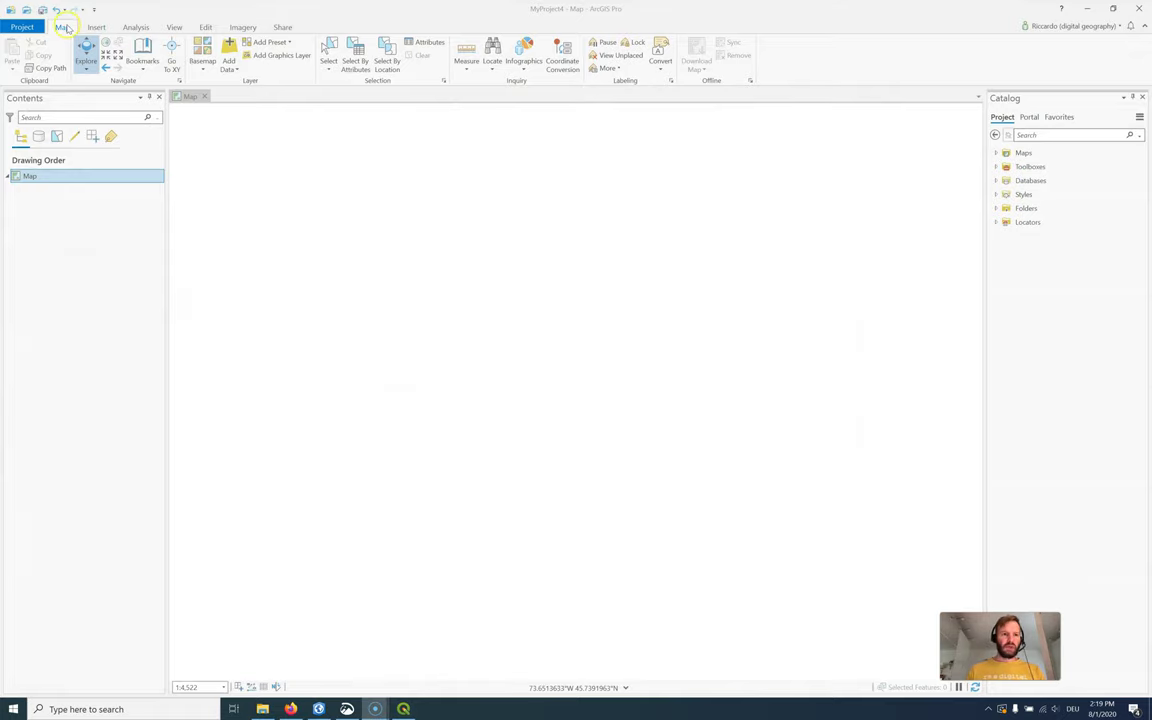
# Step: Add gis_osm_roads_free_1 - Copy.shp from Downloads to the empty map
pyautogui.click(229, 50)
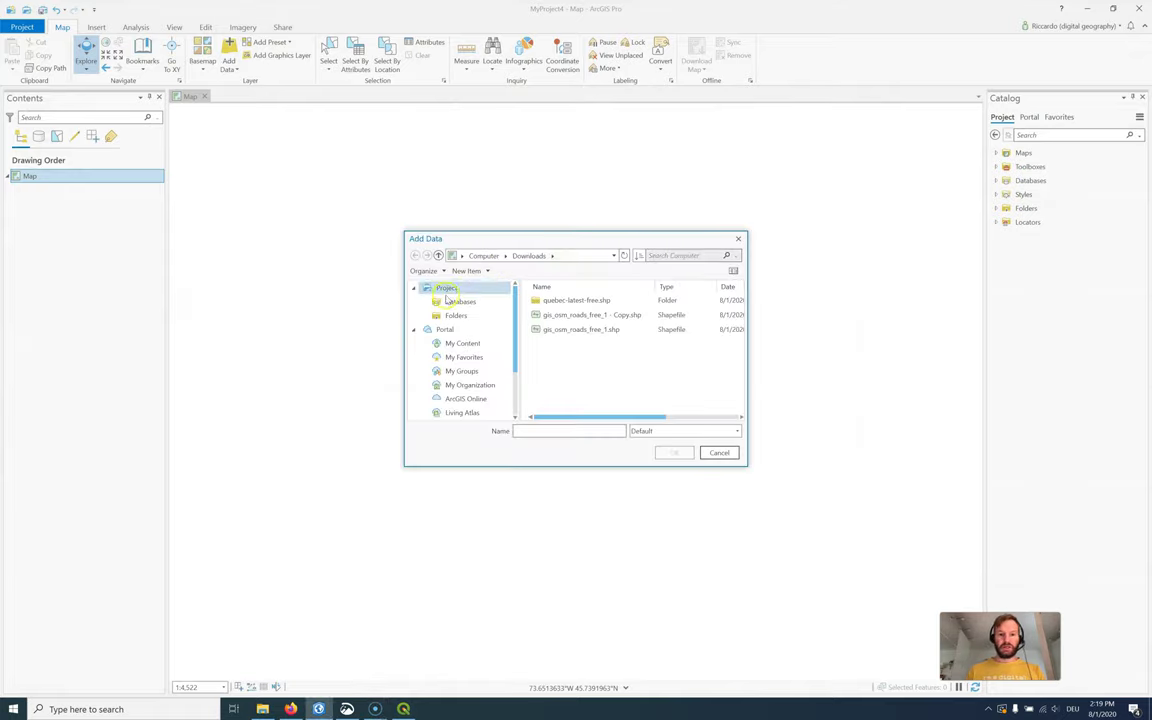
pyautogui.click(602, 315)
pyautogui.click(674, 452)
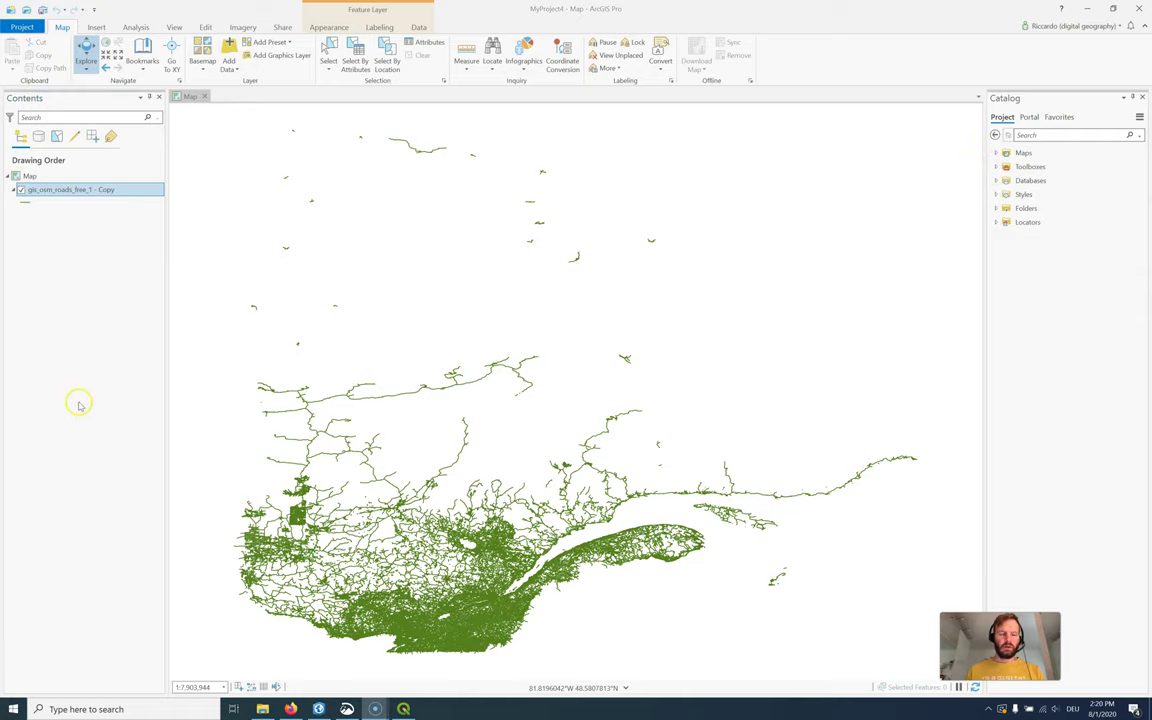
# Step: Start a Data > Export Features on the roads copy layer
pyautogui.rightClick(86, 189)
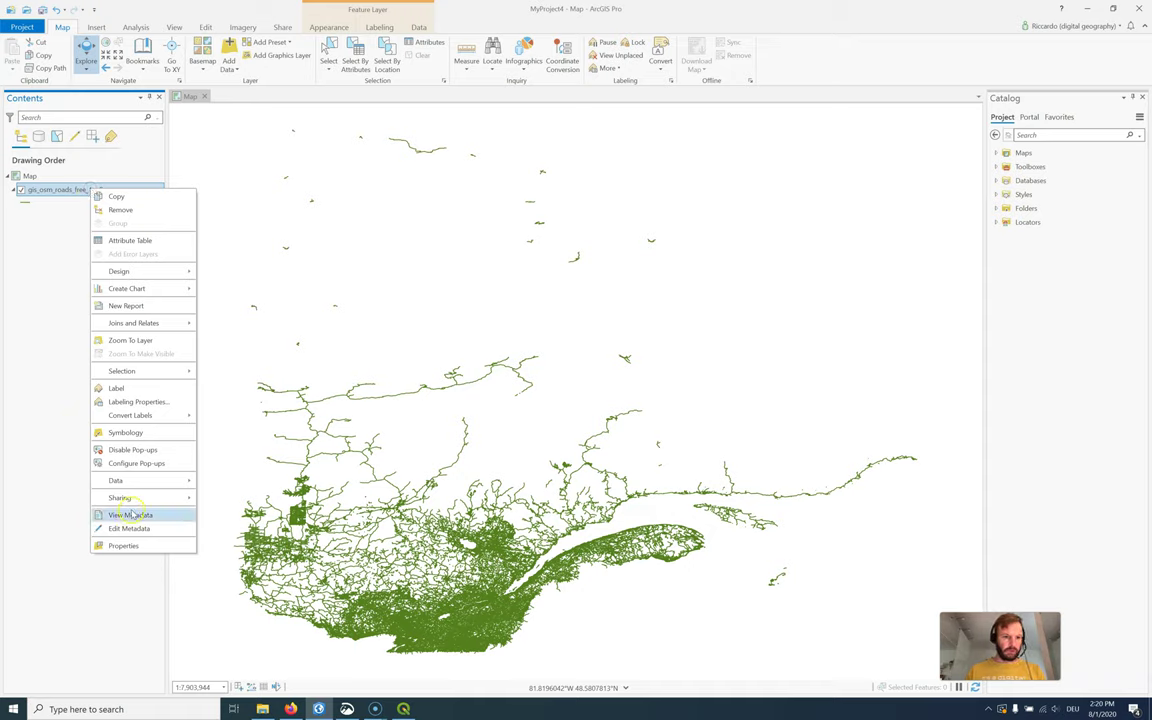
pyautogui.moveTo(140, 484)
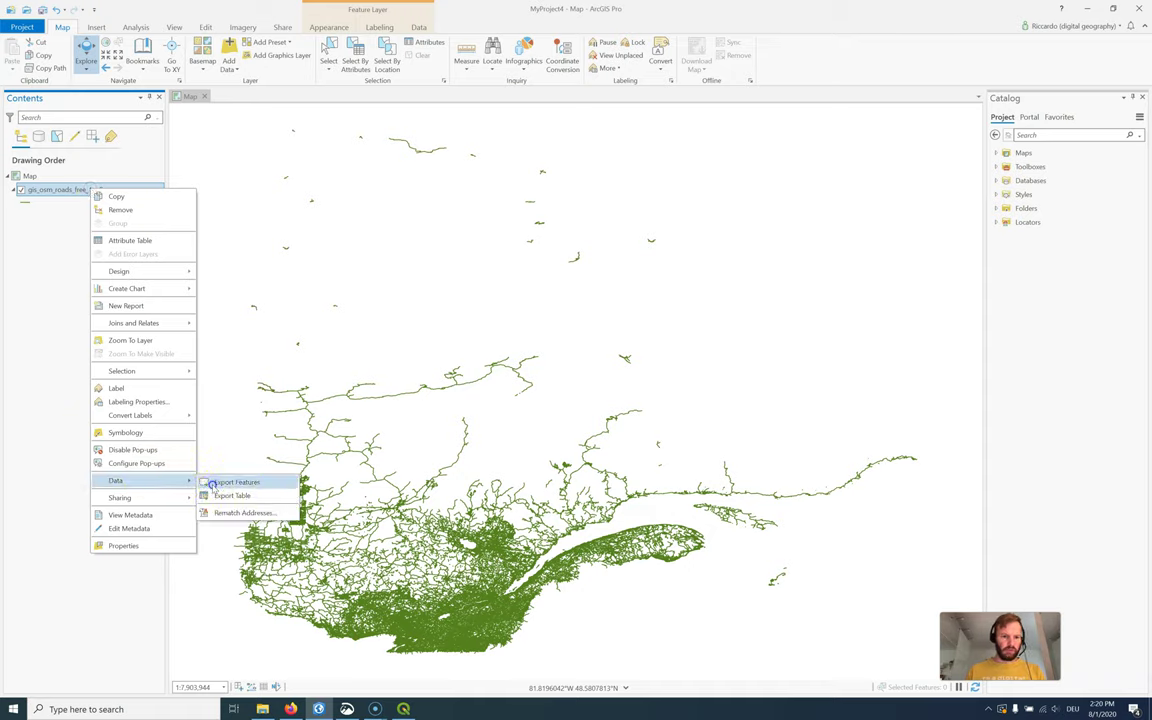
pyautogui.click(236, 482)
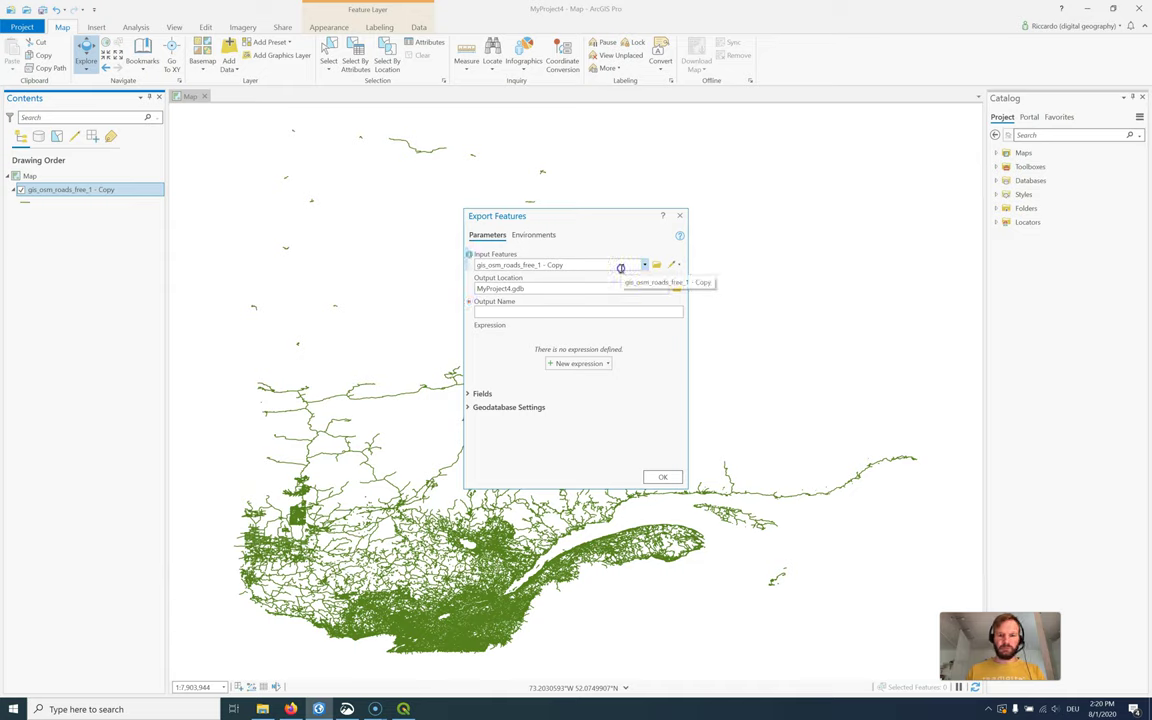
# Step: Keep the roads copy as input and name the output roads in MyProject4.gdb
pyautogui.doubleClick(550, 264)
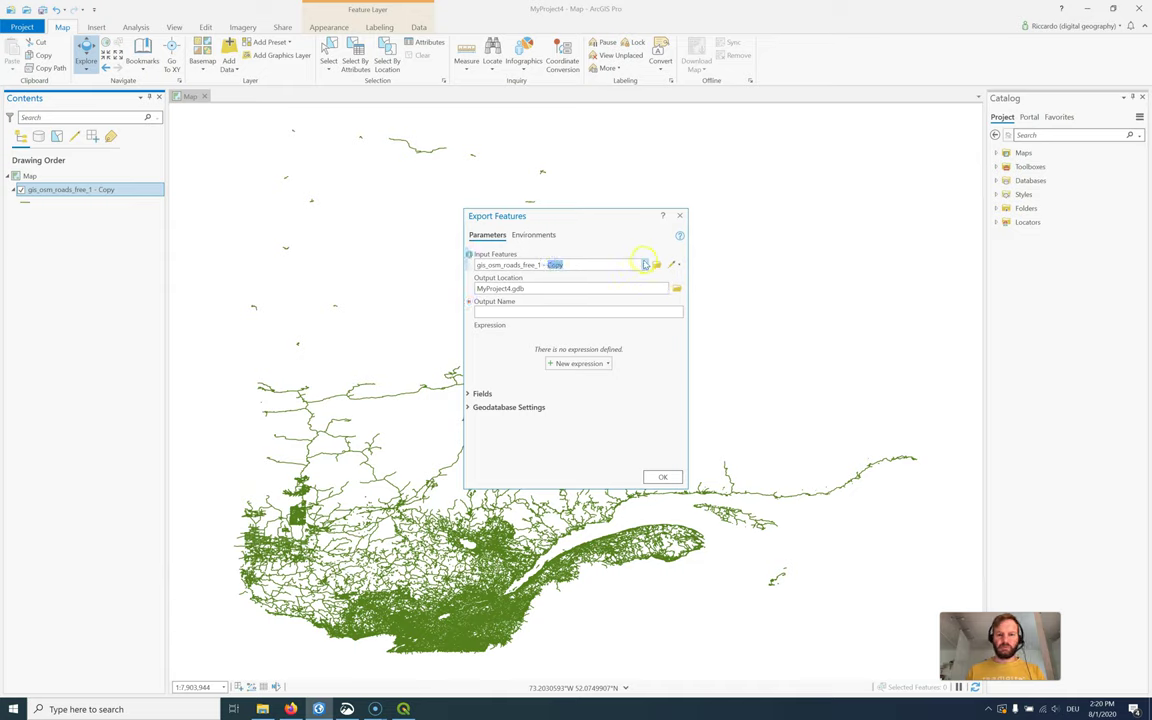
pyautogui.tripleClick(586, 265)
pyautogui.click(645, 265)
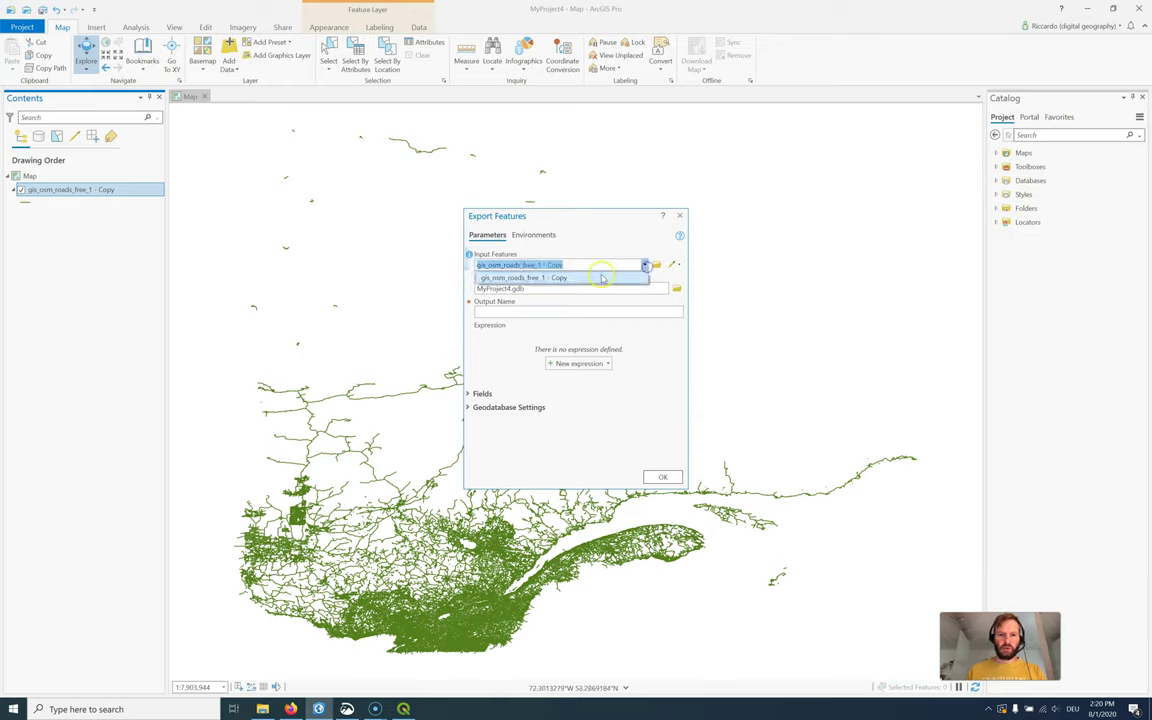
pyautogui.click(595, 276)
pyautogui.click(527, 289)
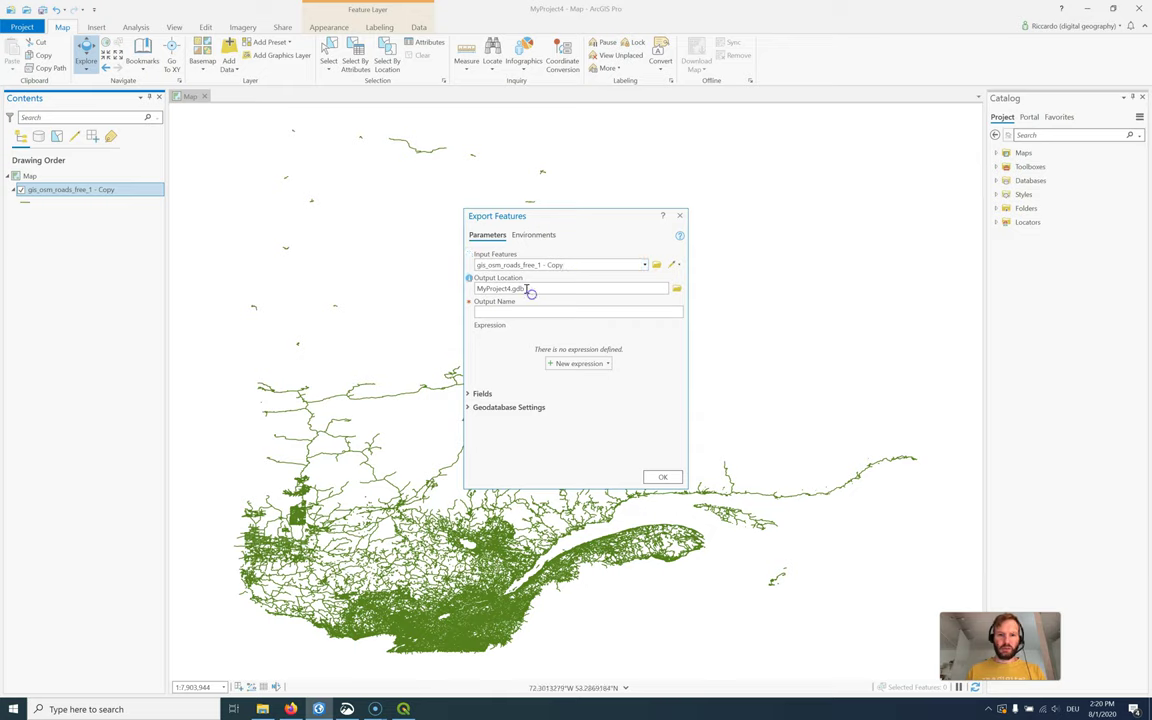
pyautogui.click(618, 310)
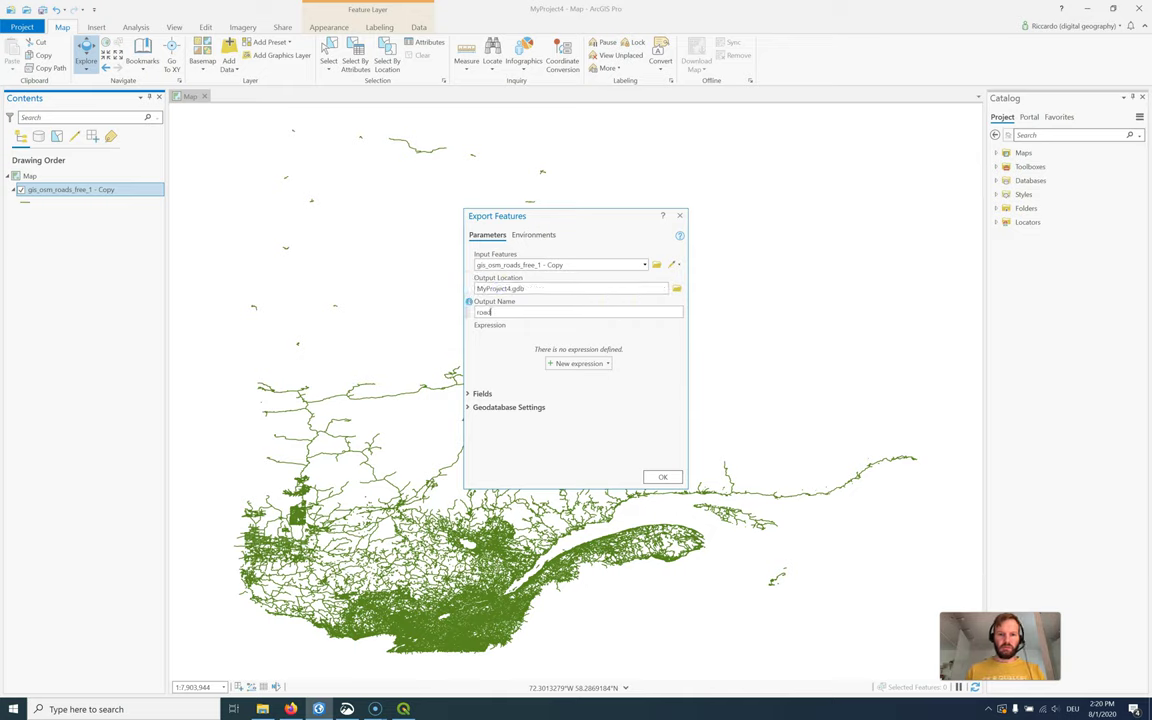
pyautogui.click(537, 234)
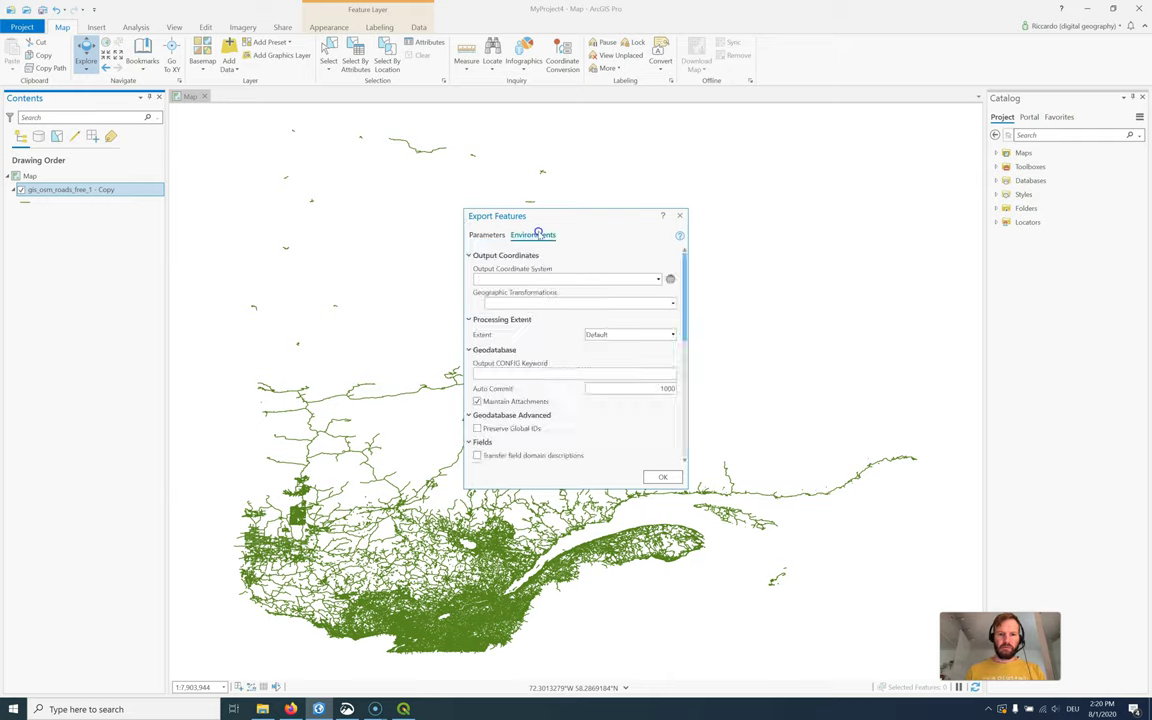
# Step: Set the export's output coordinate system to NAD 1983 UTM Zone 21N
pyautogui.click(658, 280)
pyautogui.click(669, 279)
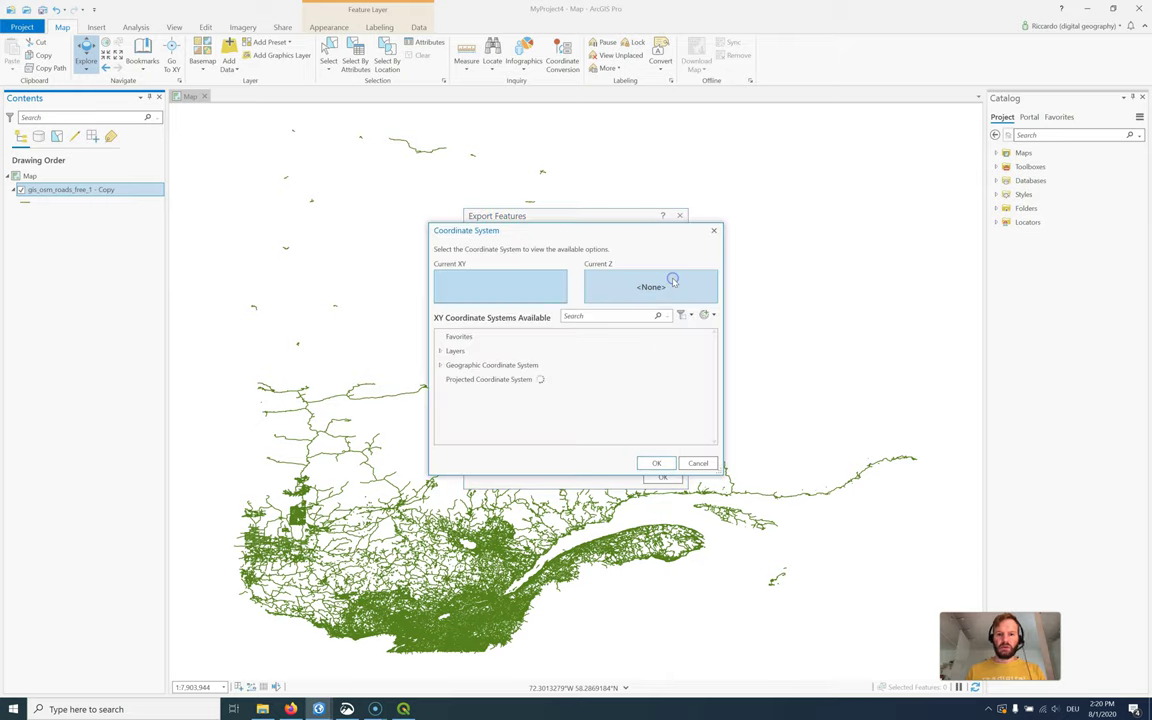
pyautogui.click(607, 315)
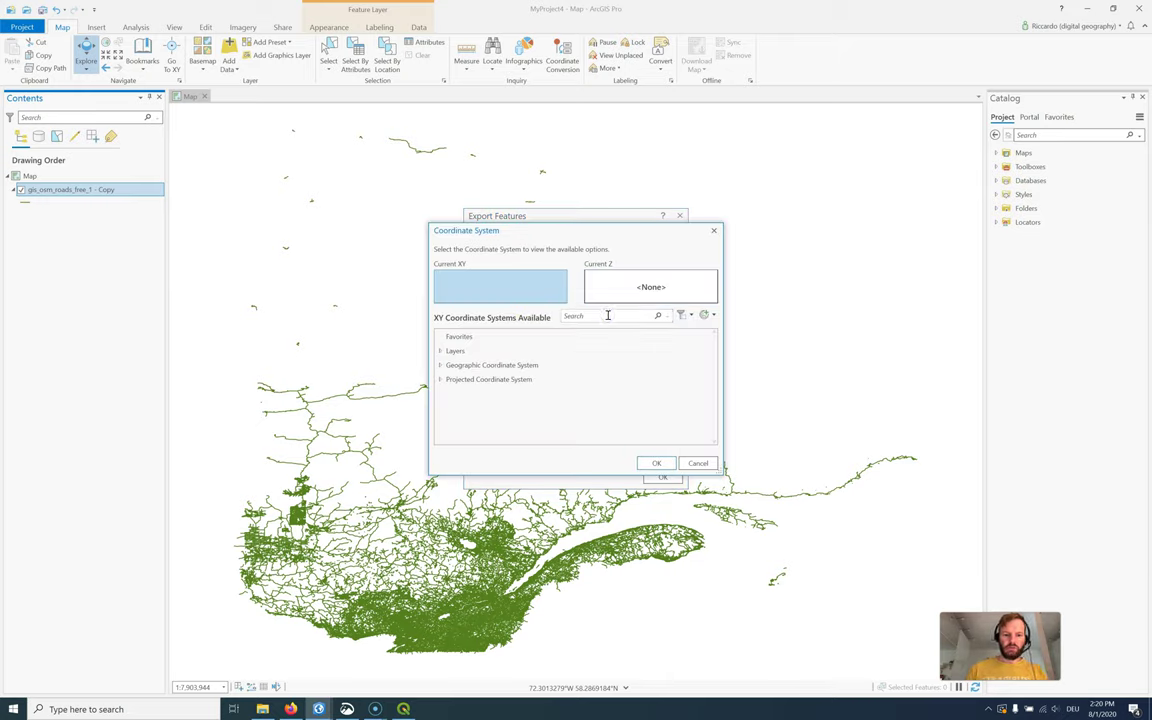
pyautogui.write('21N')
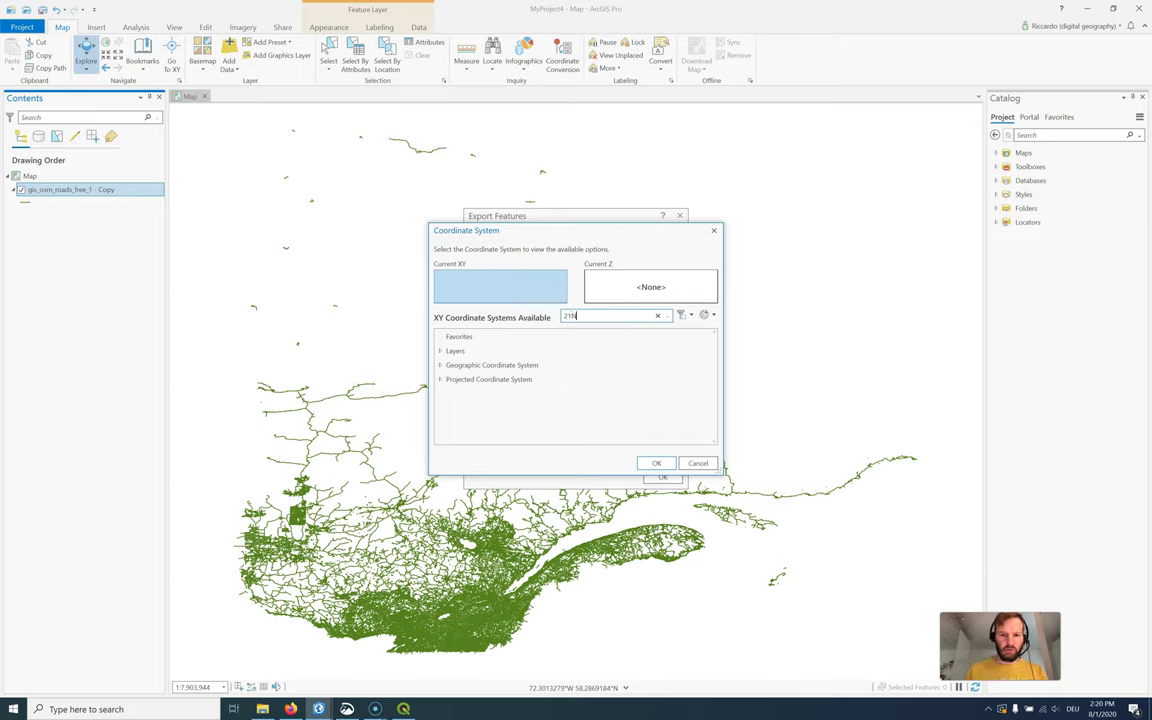
pyautogui.click(440, 380)
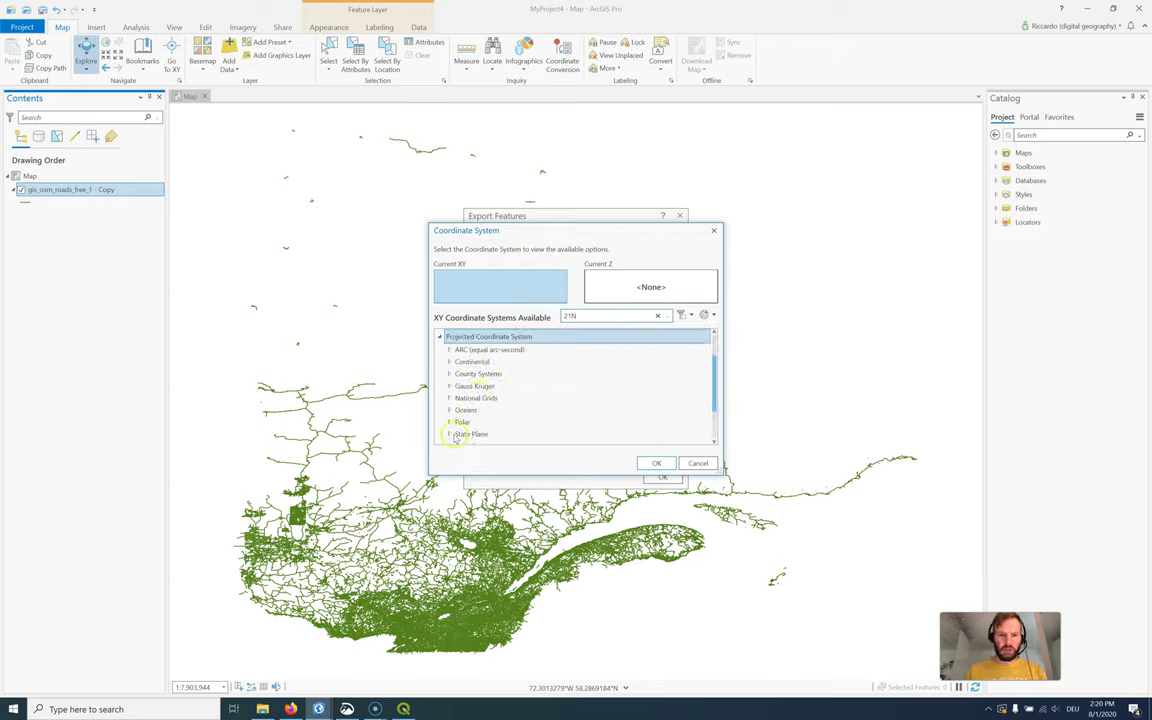
pyautogui.scroll(-2, 488, 425)
pyautogui.click(448, 413)
pyautogui.scroll(-2, 510, 400)
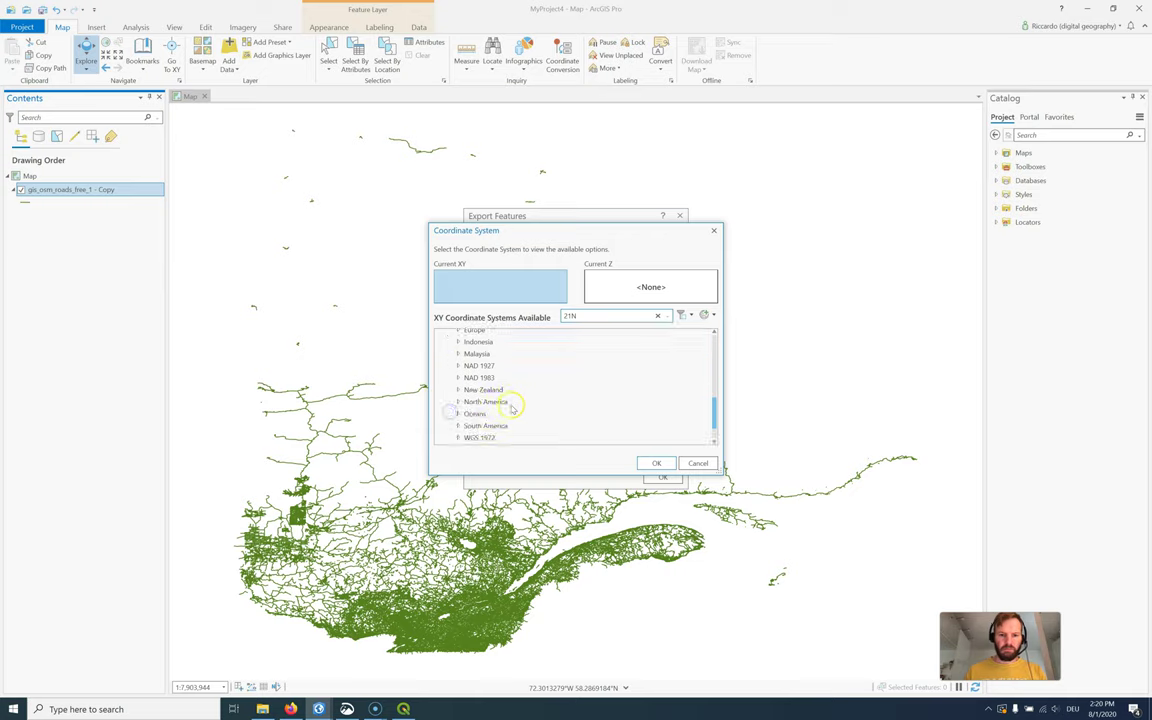
pyautogui.click(458, 378)
pyautogui.scroll(-4, 560, 385)
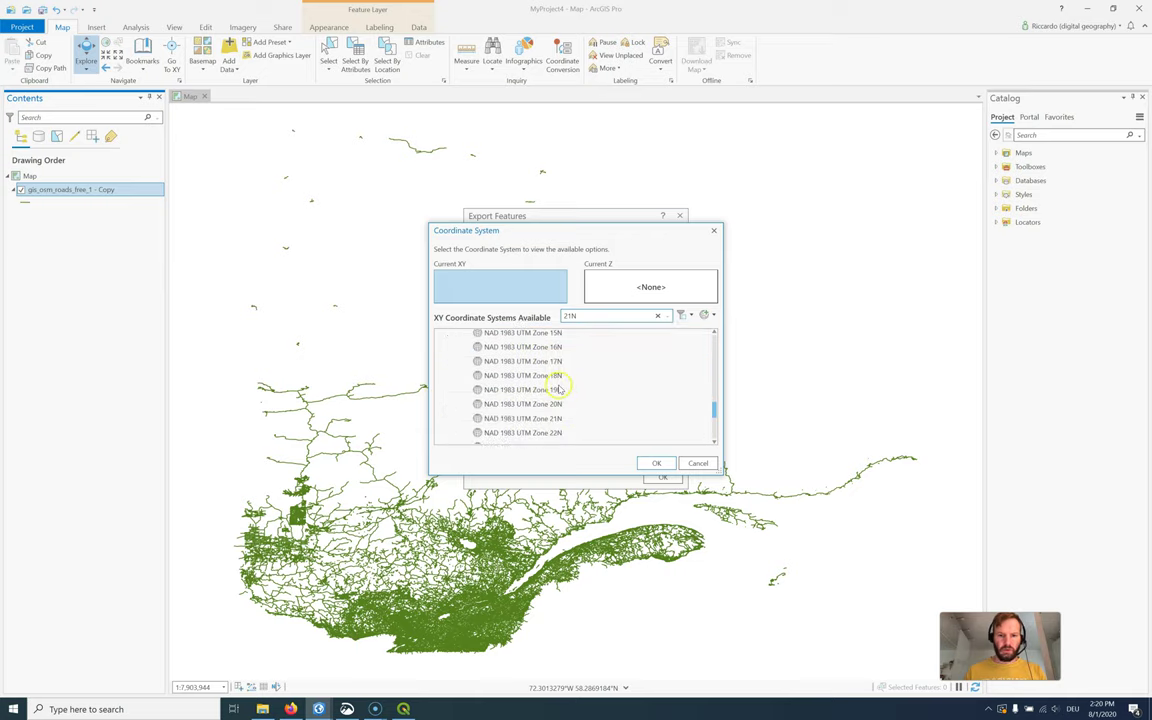
pyautogui.scroll(-2, 560, 388)
pyautogui.click(640, 375)
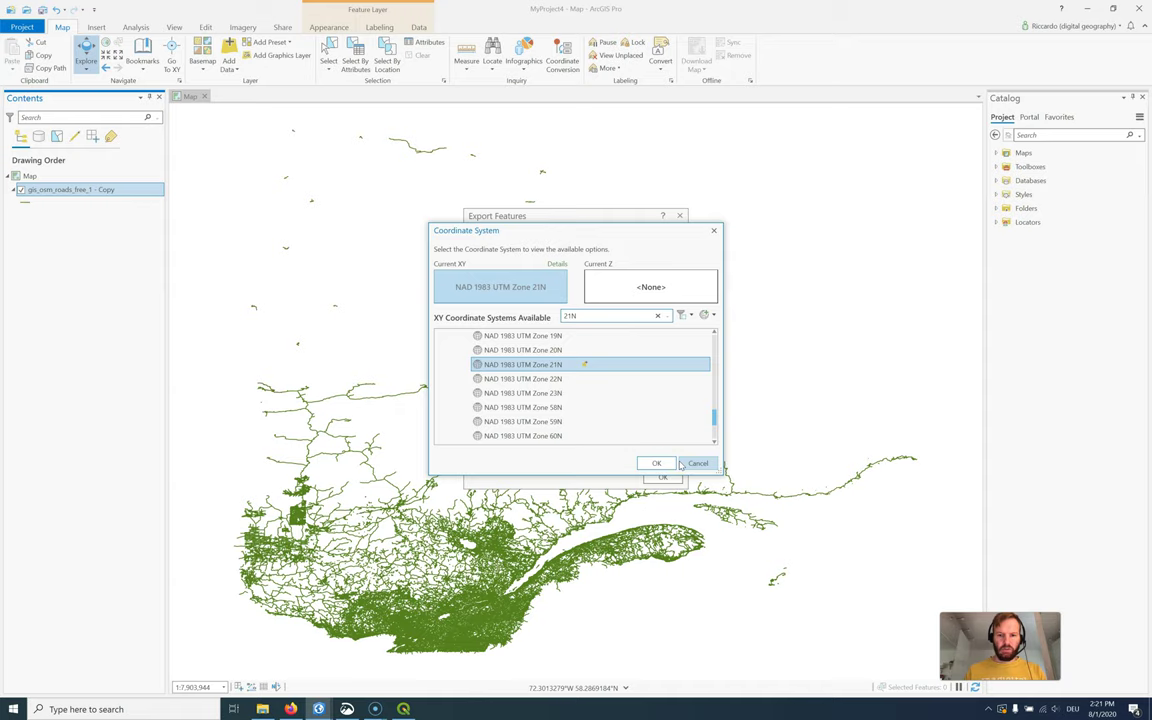
pyautogui.click(657, 464)
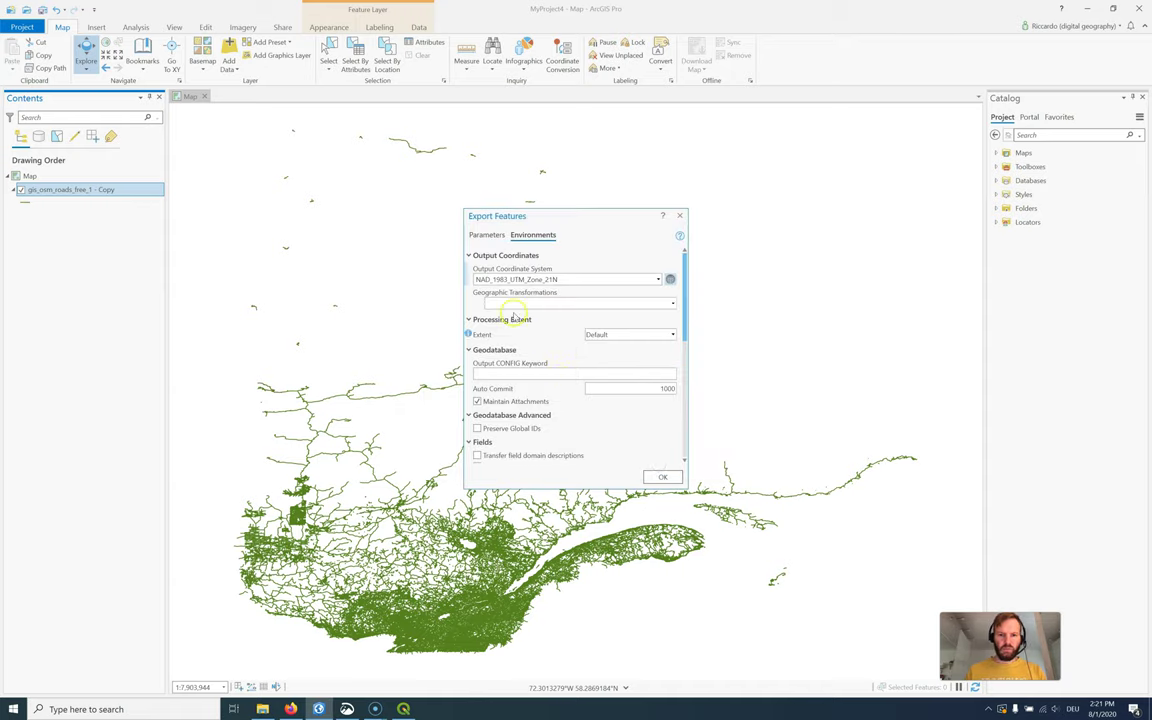
# Step: Return to the export parameters and briefly review the field mapping
pyautogui.click(488, 235)
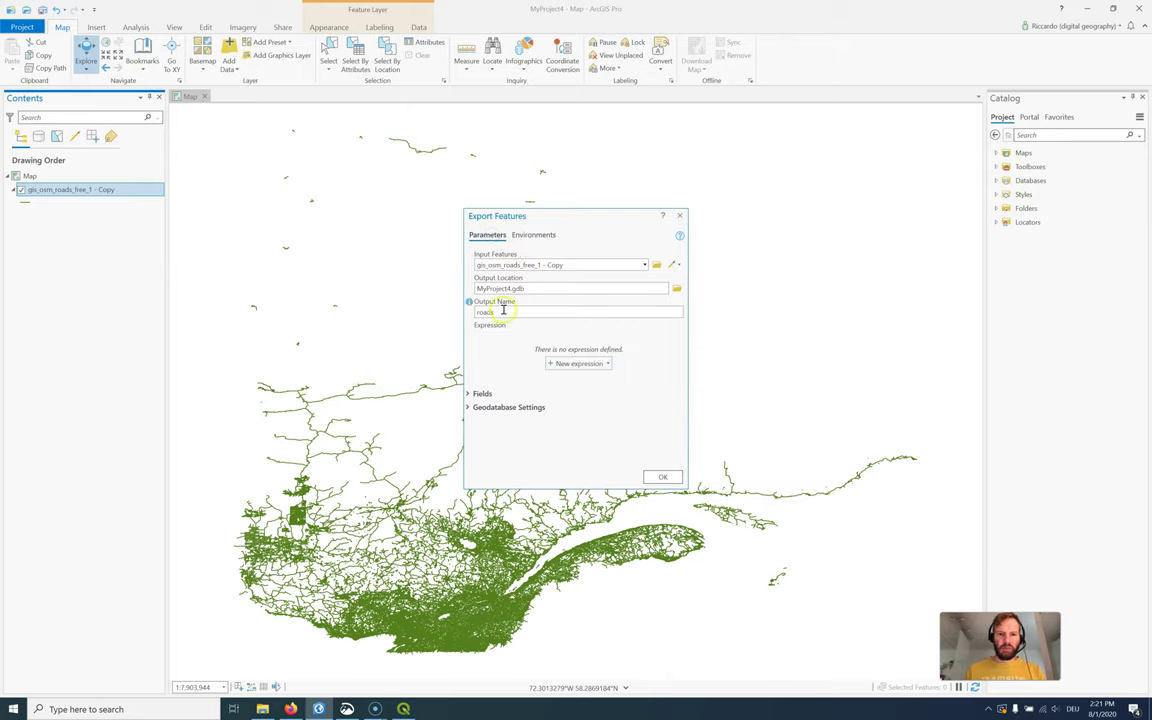
pyautogui.click(482, 394)
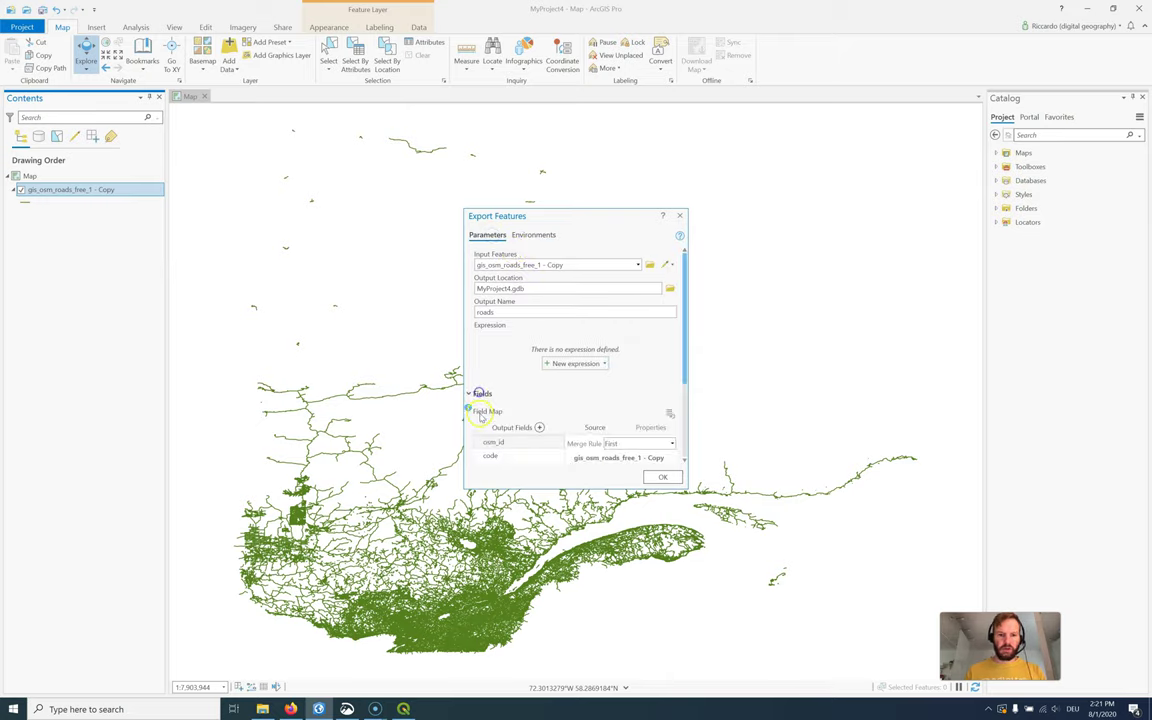
pyautogui.click(476, 396)
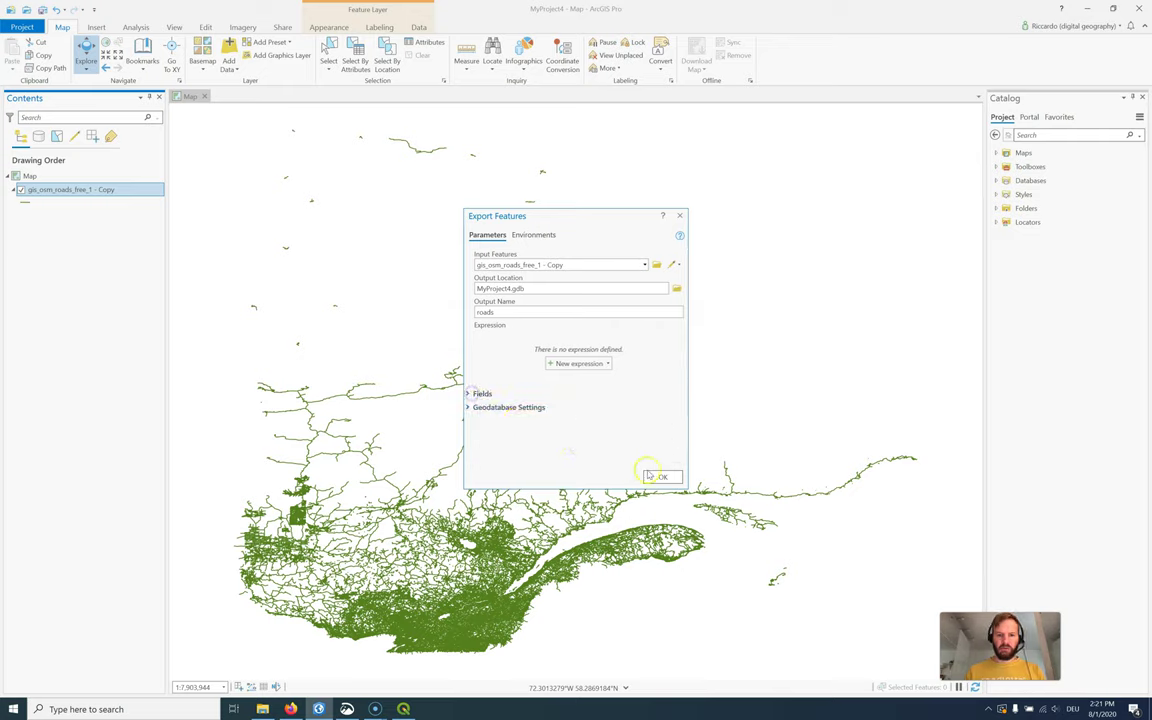
# Step: Run the roads export and dismiss its details and completion notices
pyautogui.click(662, 477)
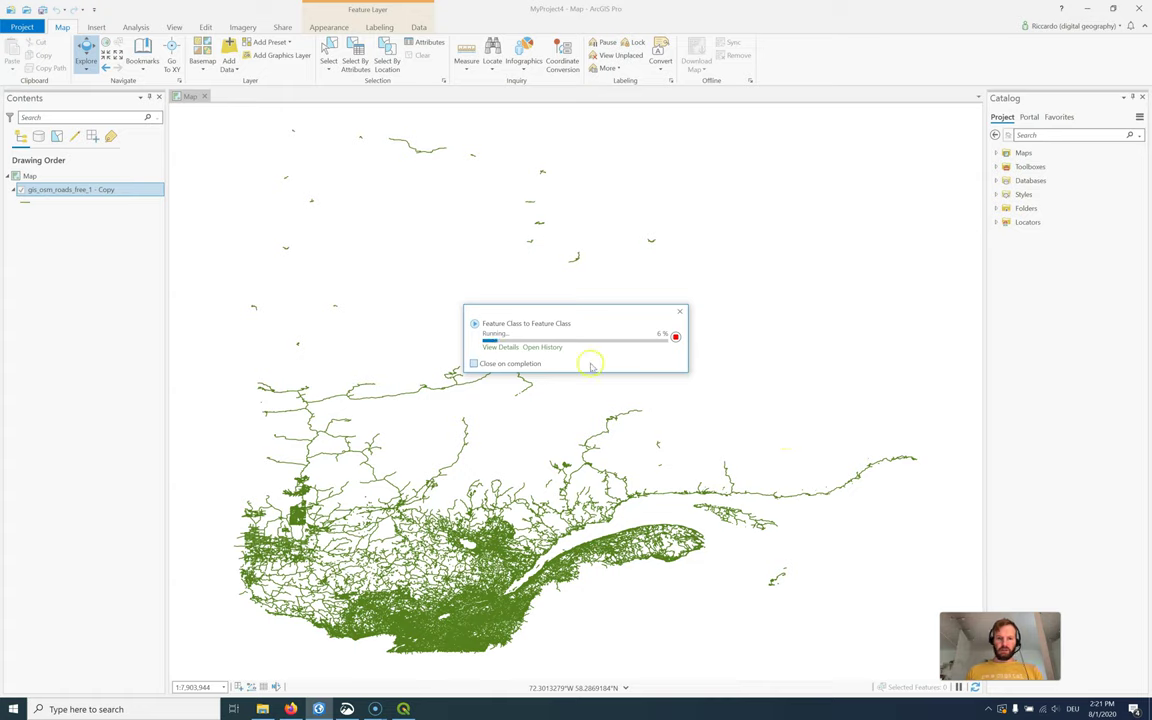
pyautogui.click(503, 347)
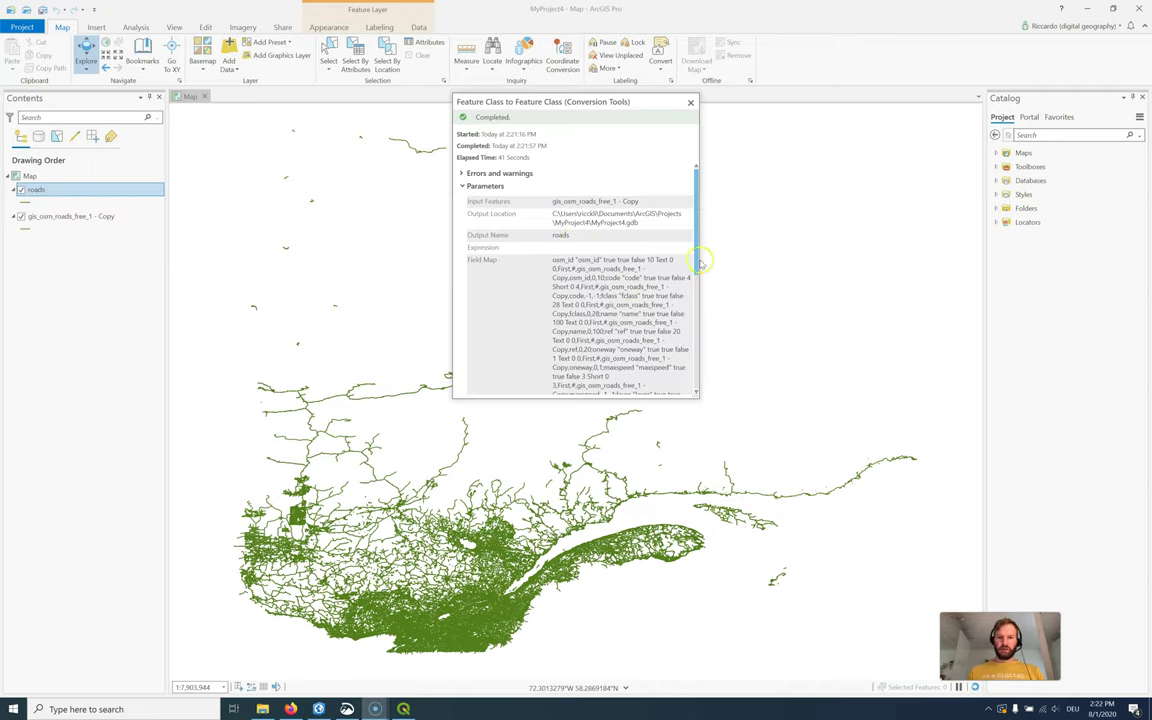
pyautogui.moveTo(697, 258); pyautogui.dragTo(694, 269)
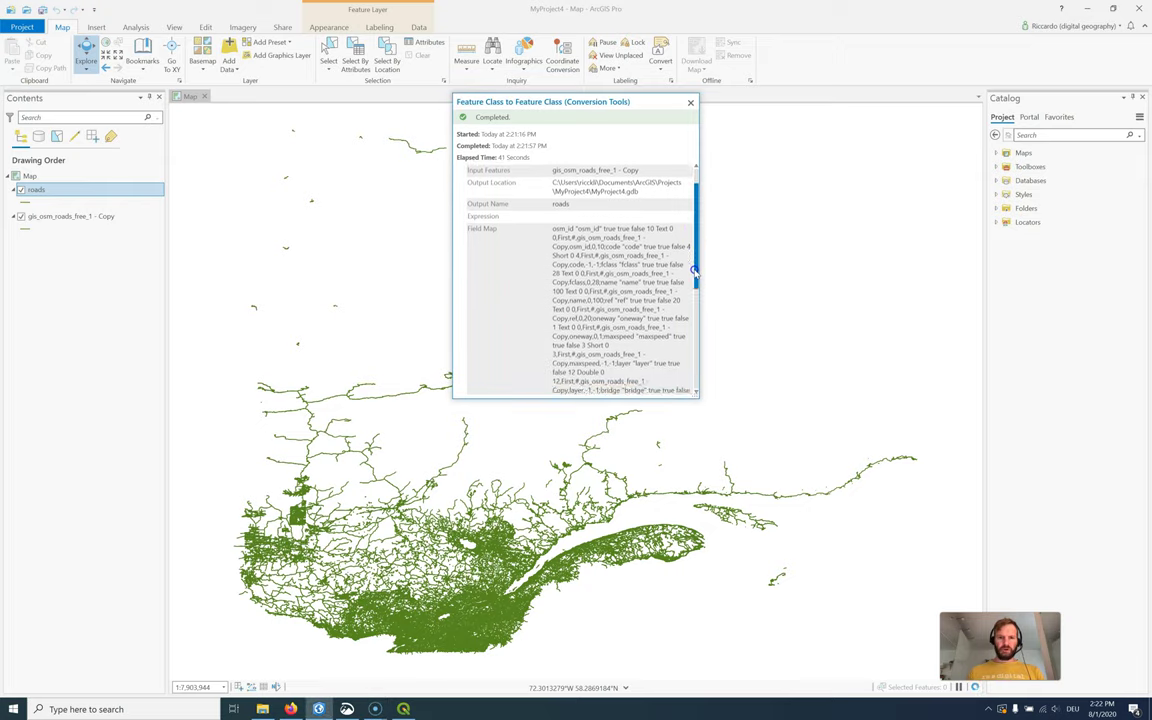
pyautogui.click(690, 102)
pyautogui.click(679, 314)
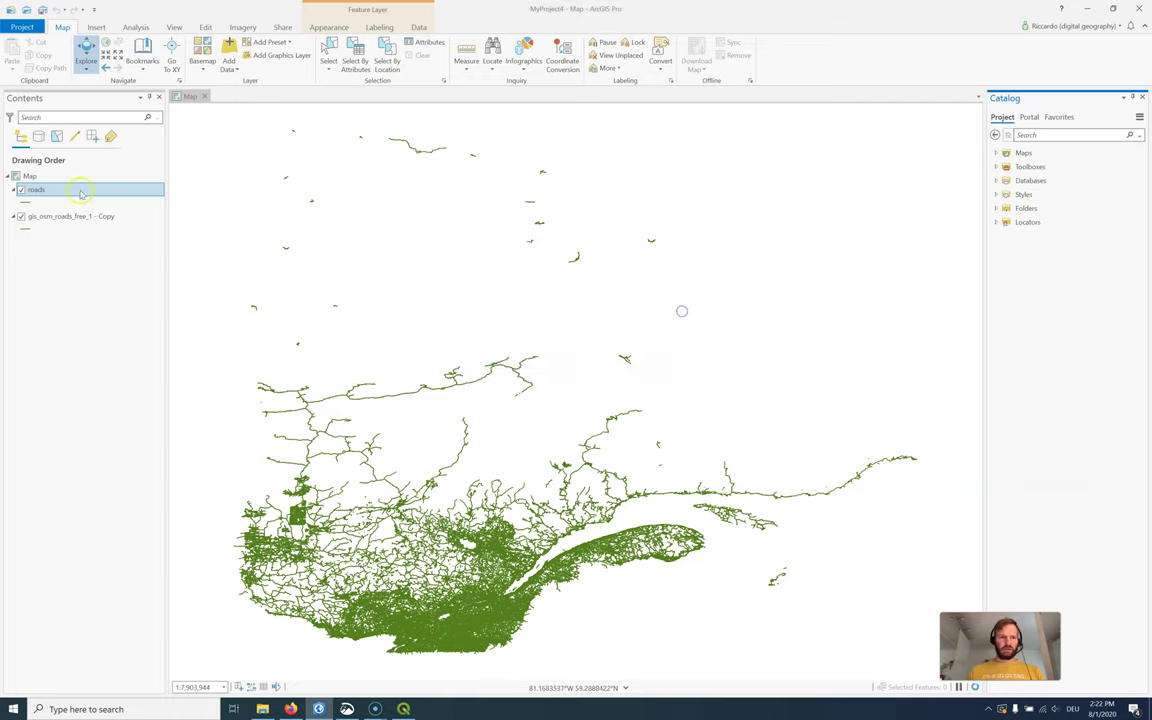
# Step: Remove the gis_osm_roads_free_1 - Copy layer from the map and bring up File Explorer
pyautogui.rightClick(77, 216)
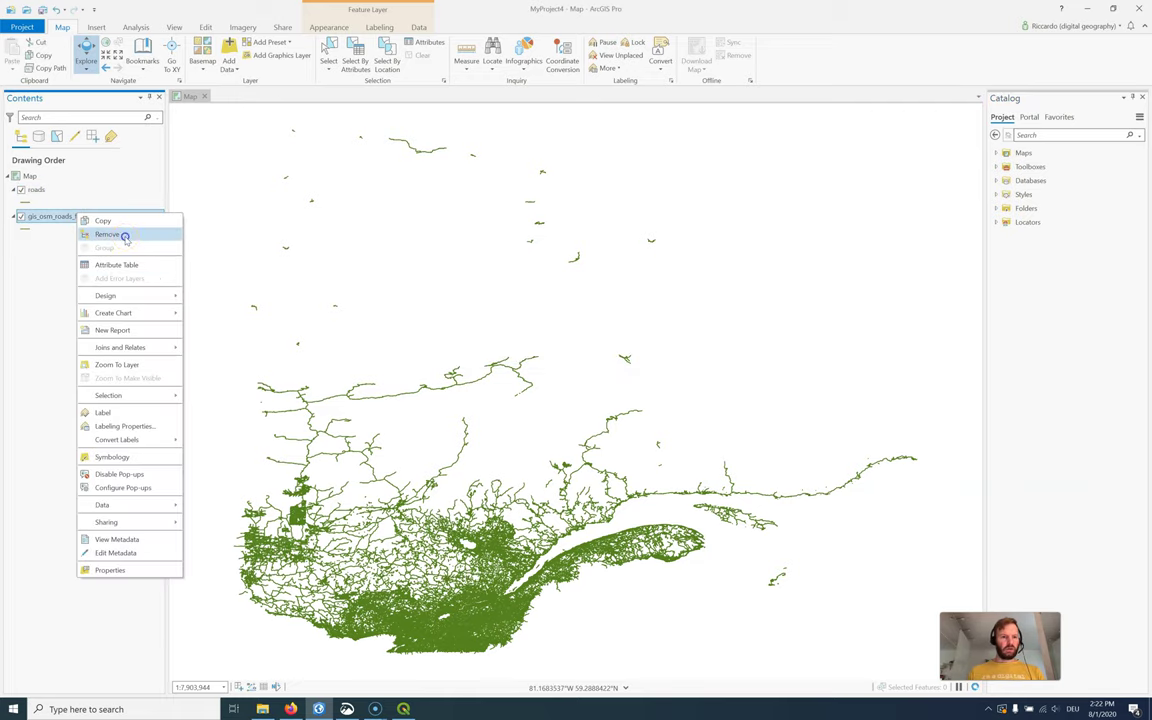
pyautogui.click(125, 234)
pyautogui.click(261, 709)
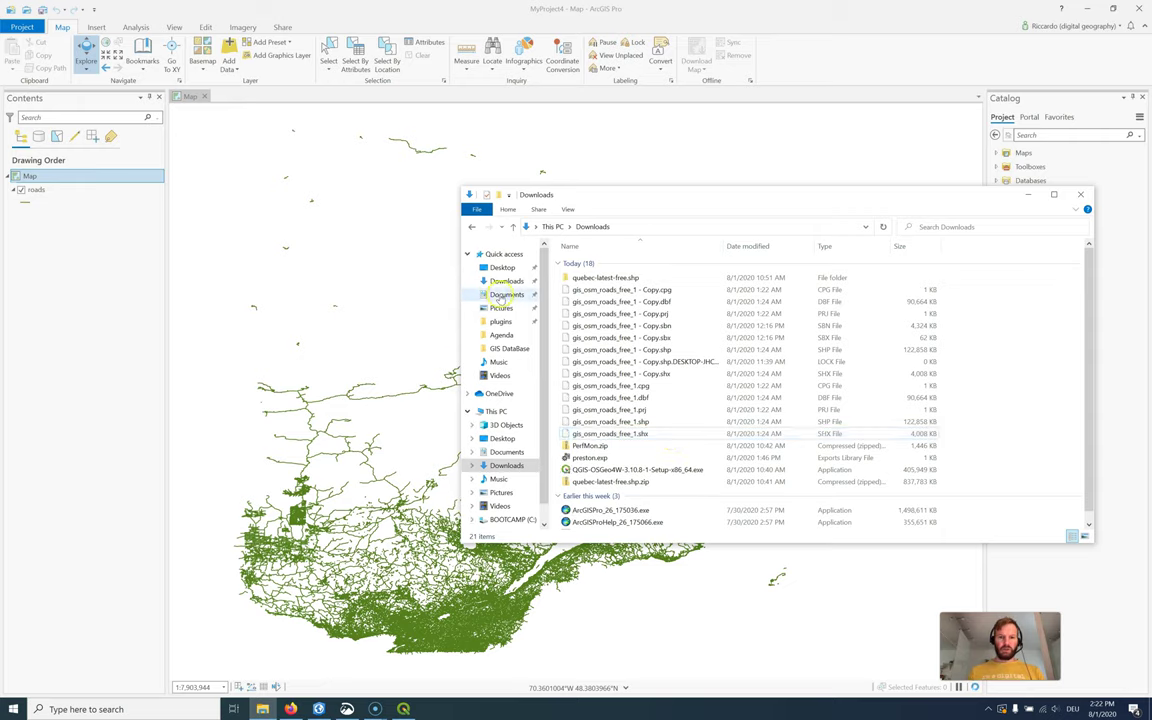
# Step: Browse to Documents > ArcGIS > Projects > MyProject4 in File Explorer
pyautogui.click(506, 294)
pyautogui.doubleClick(626, 265)
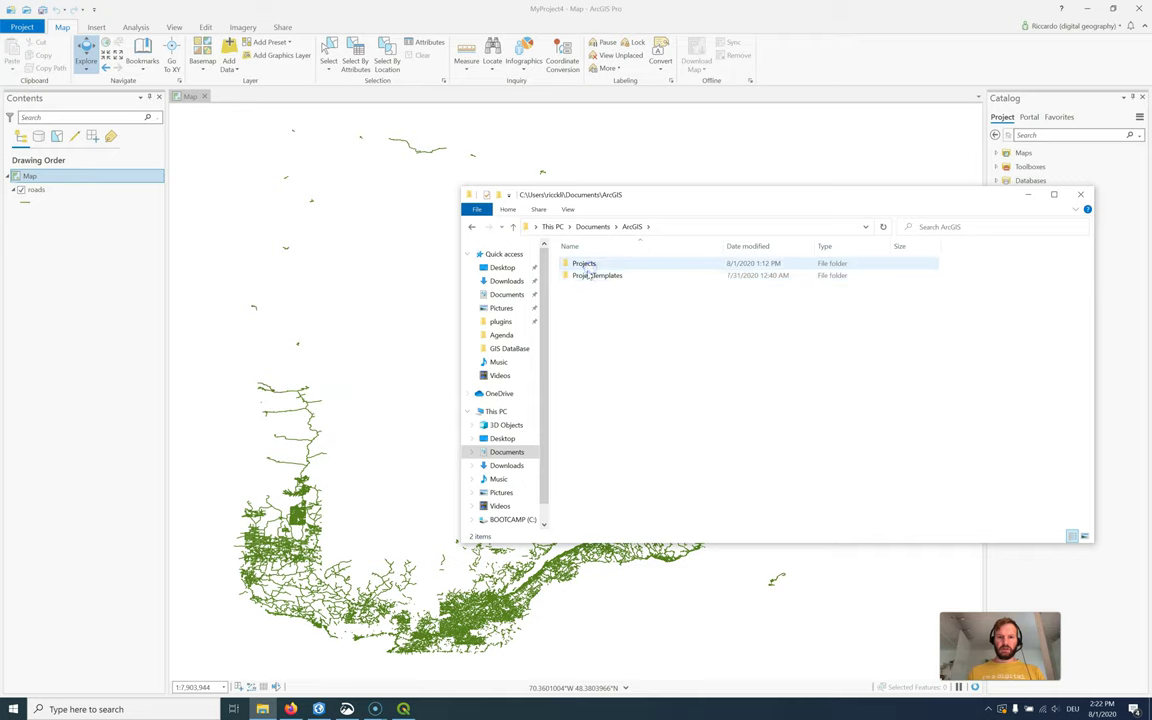
pyautogui.doubleClick(589, 275)
pyautogui.doubleClick(589, 311)
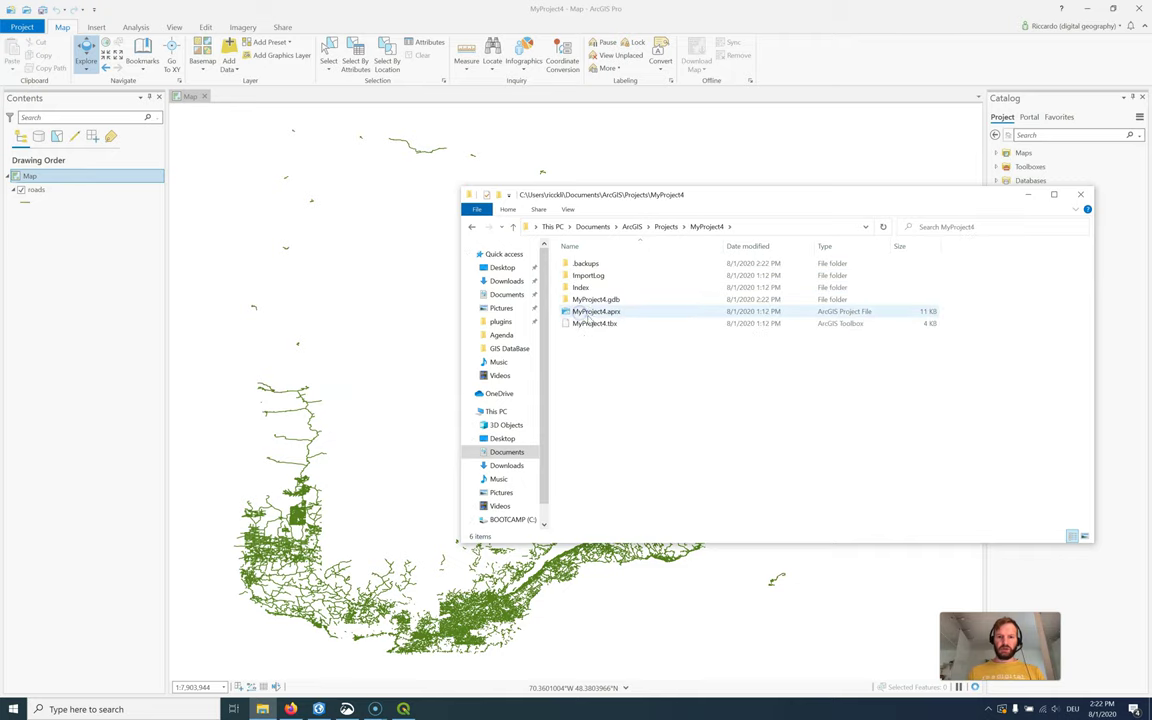
# Step: Check MyProject4.gdb's properties (52 files, 89 MB) and open it to list its files
pyautogui.rightClick(596, 299)
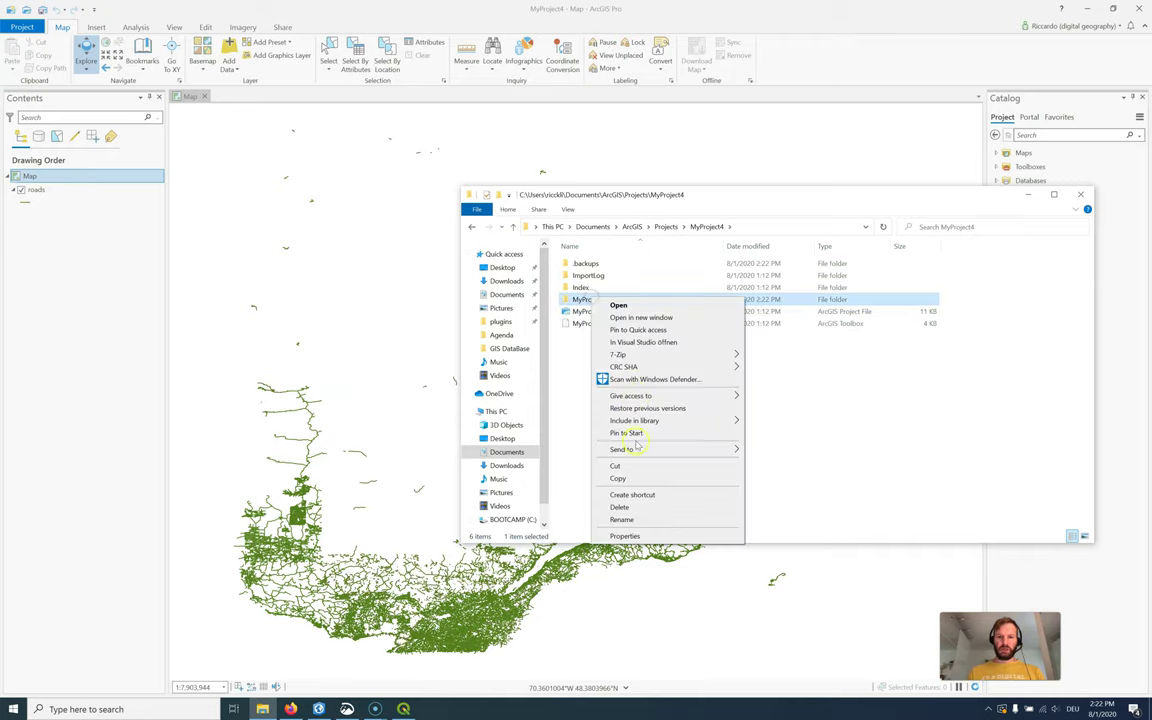
pyautogui.click(631, 535)
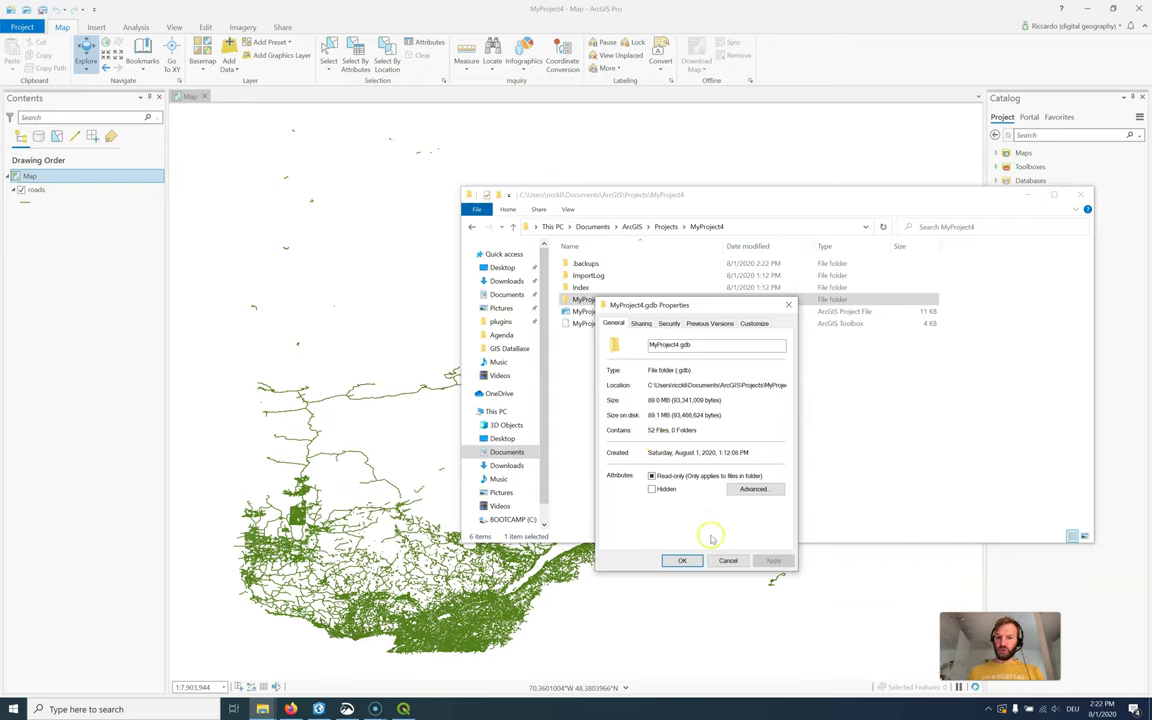
pyautogui.click(728, 560)
pyautogui.rightClick(598, 300)
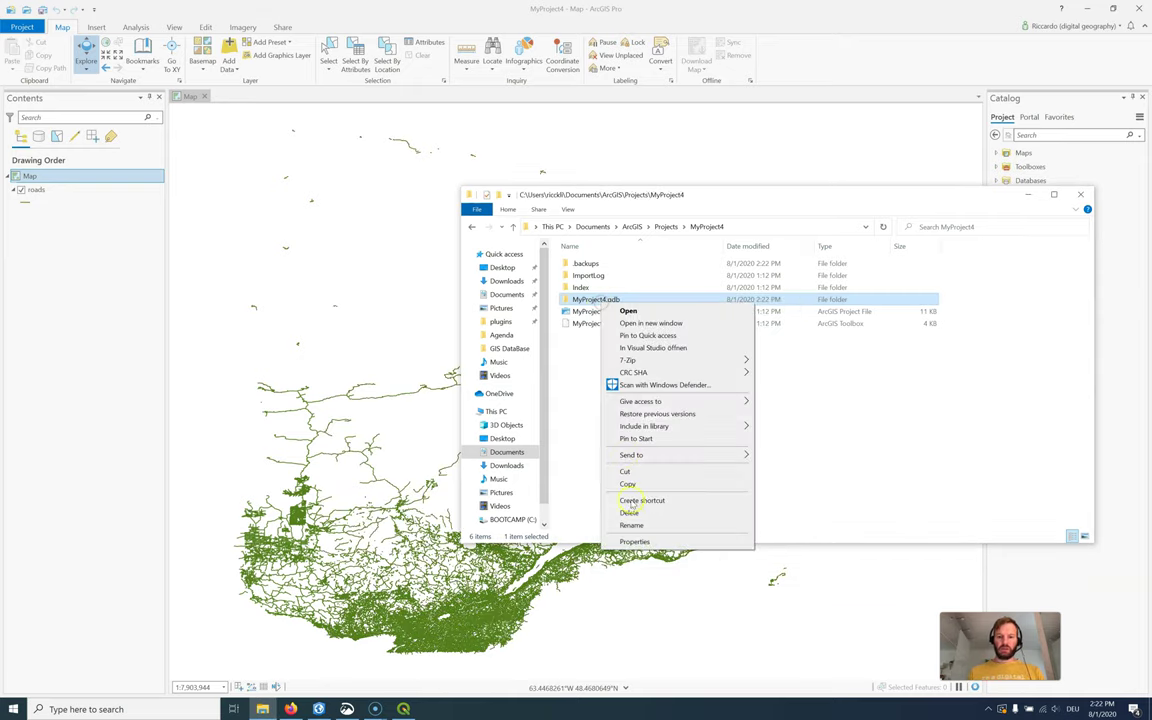
pyautogui.click(634, 541)
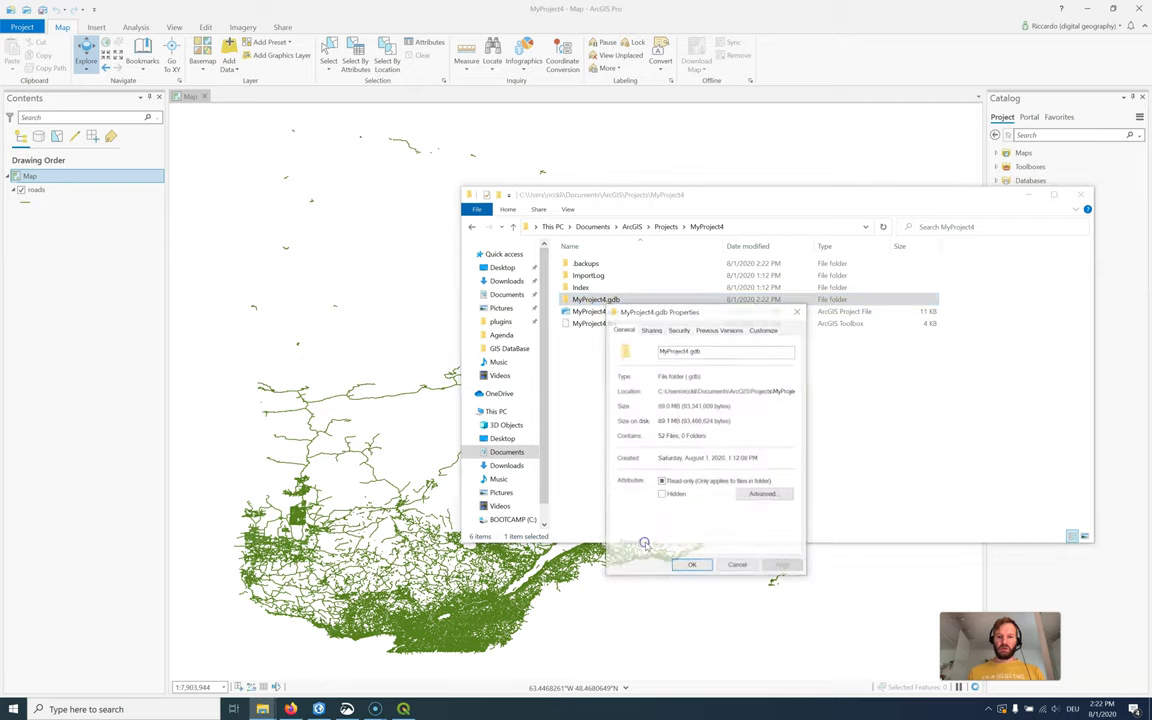
pyautogui.click(731, 563)
pyautogui.doubleClick(620, 299)
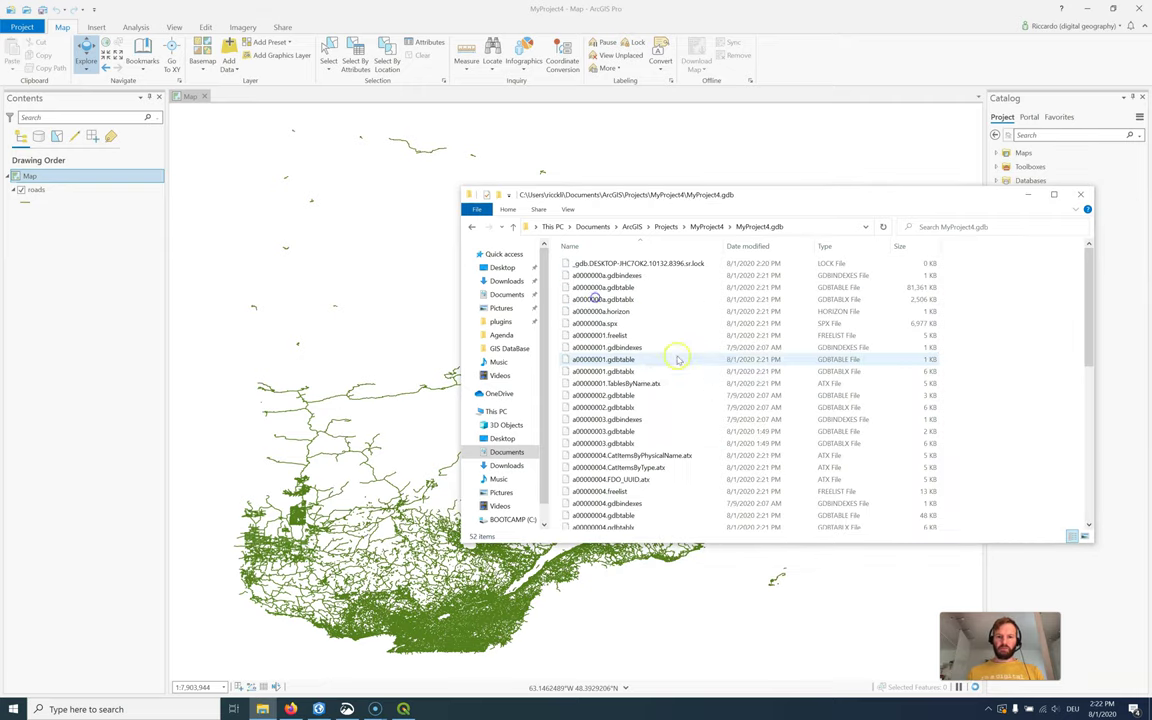
# Step: Close File Explorer, then refresh and expand MyProject4.gdb in Catalog to reveal roads
pyautogui.click(1080, 194)
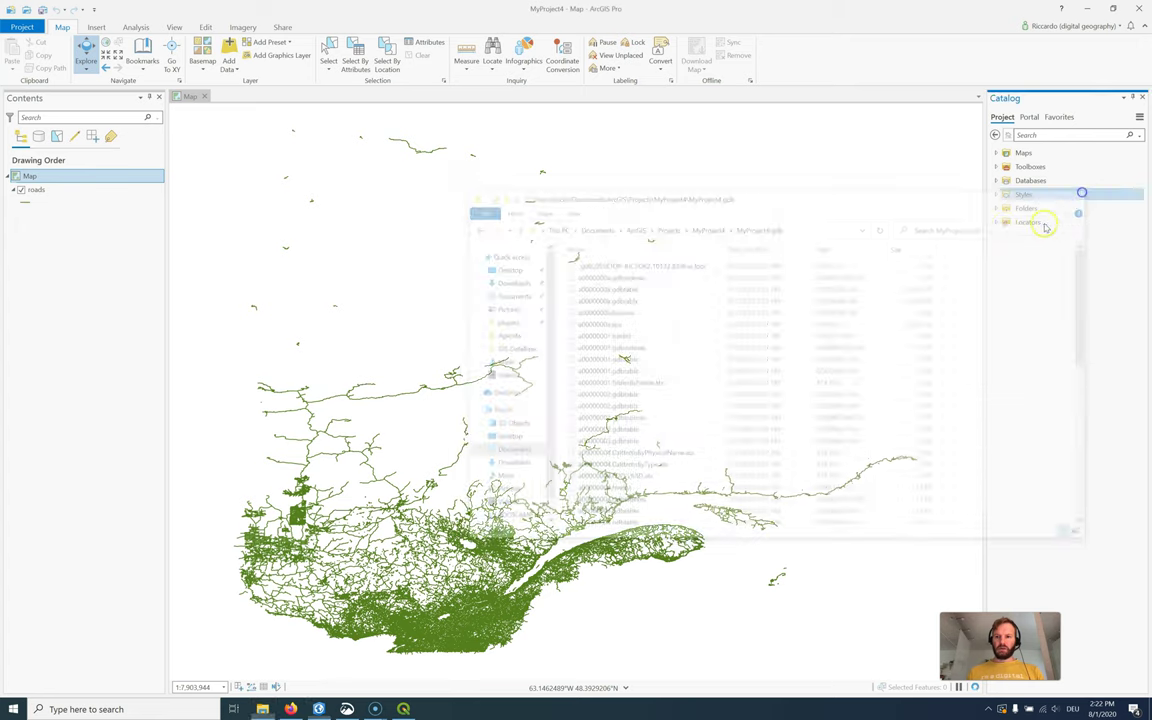
pyautogui.click(995, 180)
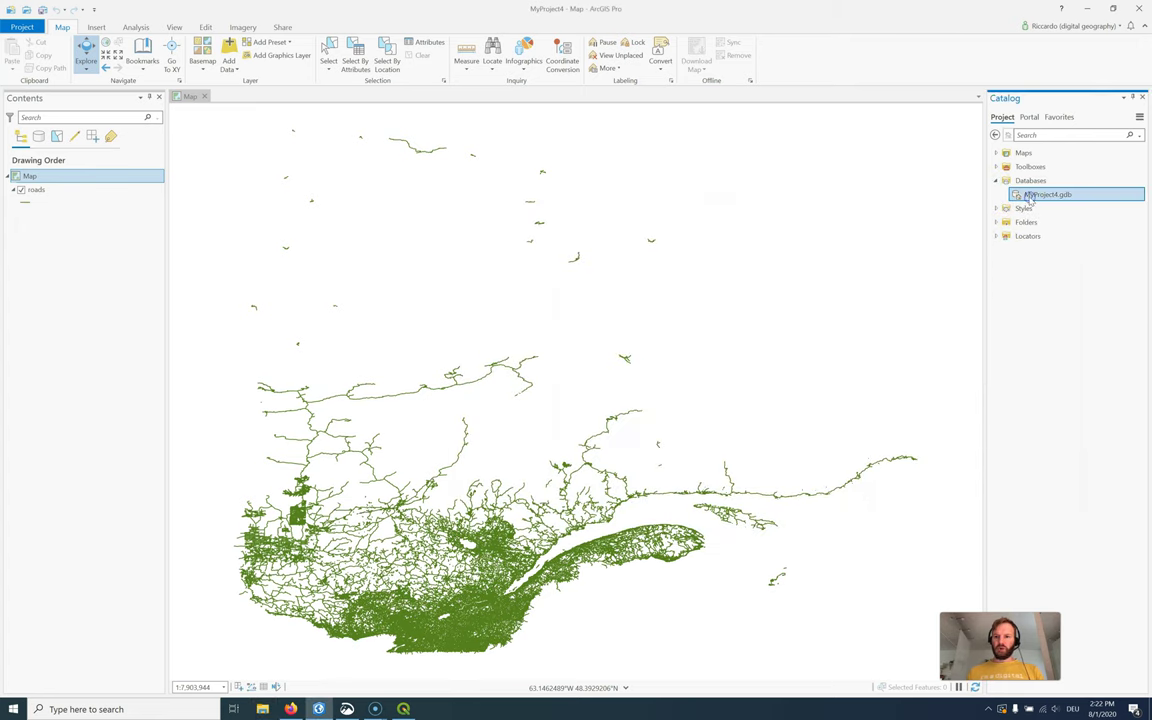
pyautogui.rightClick(1018, 196)
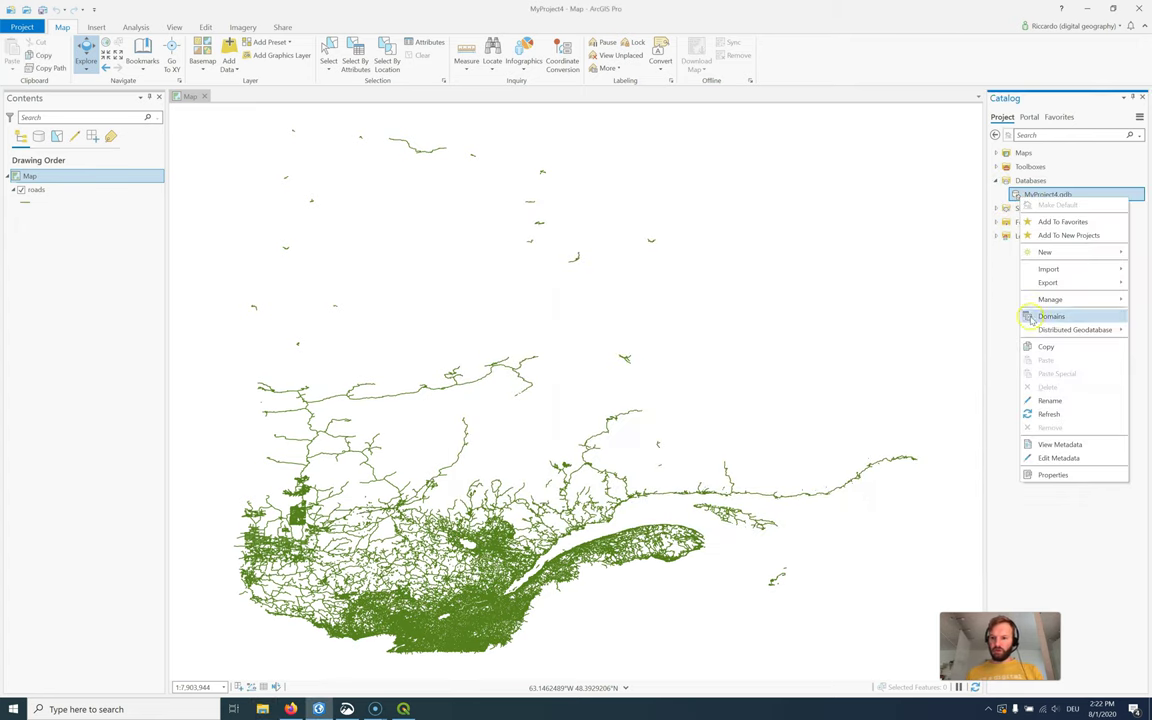
pyautogui.click(1047, 414)
pyautogui.click(1030, 208)
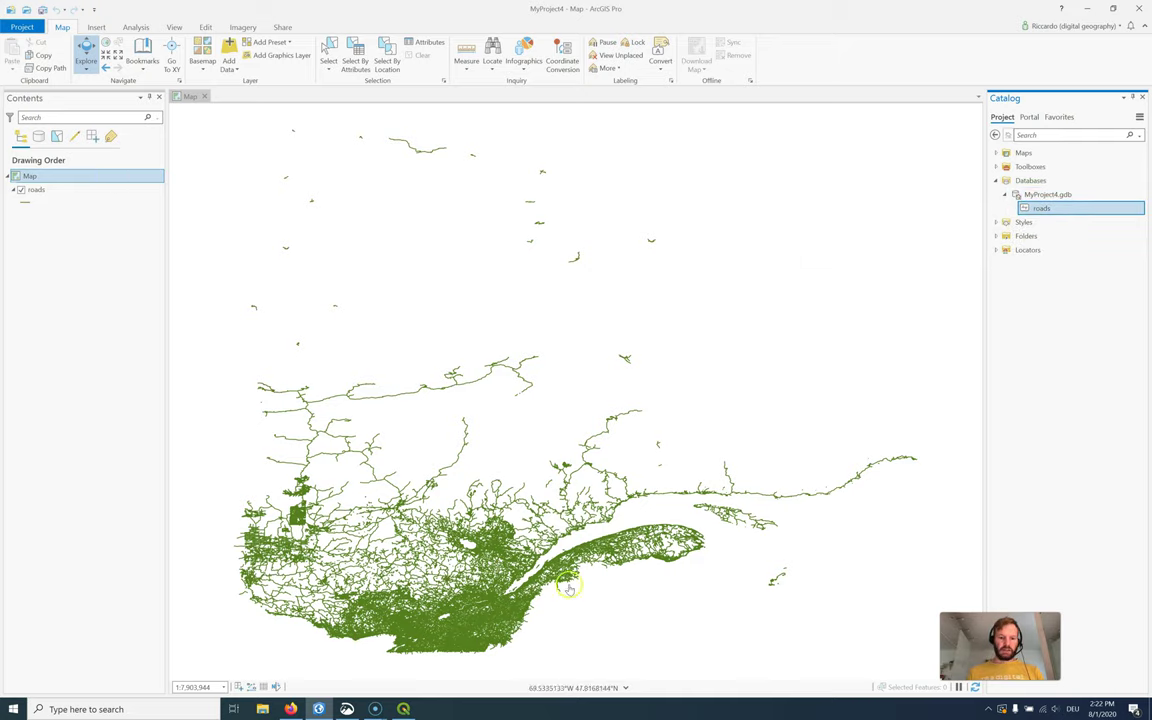
pyautogui.press('super+e')
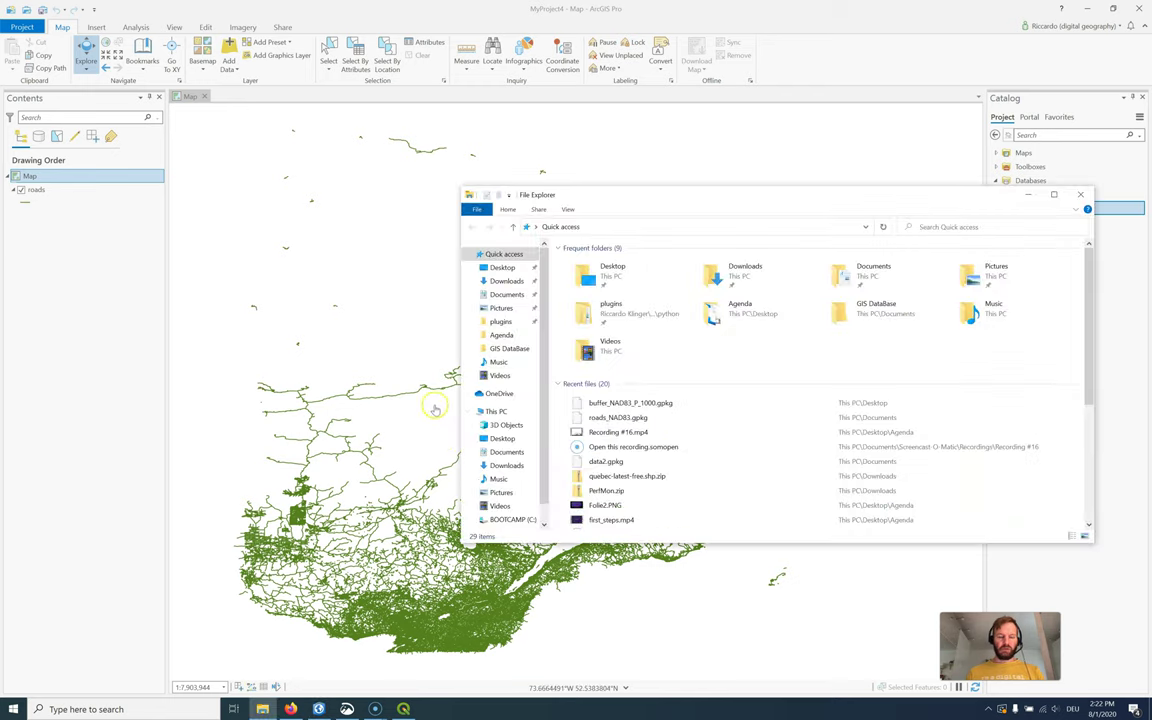
pyautogui.click(502, 267)
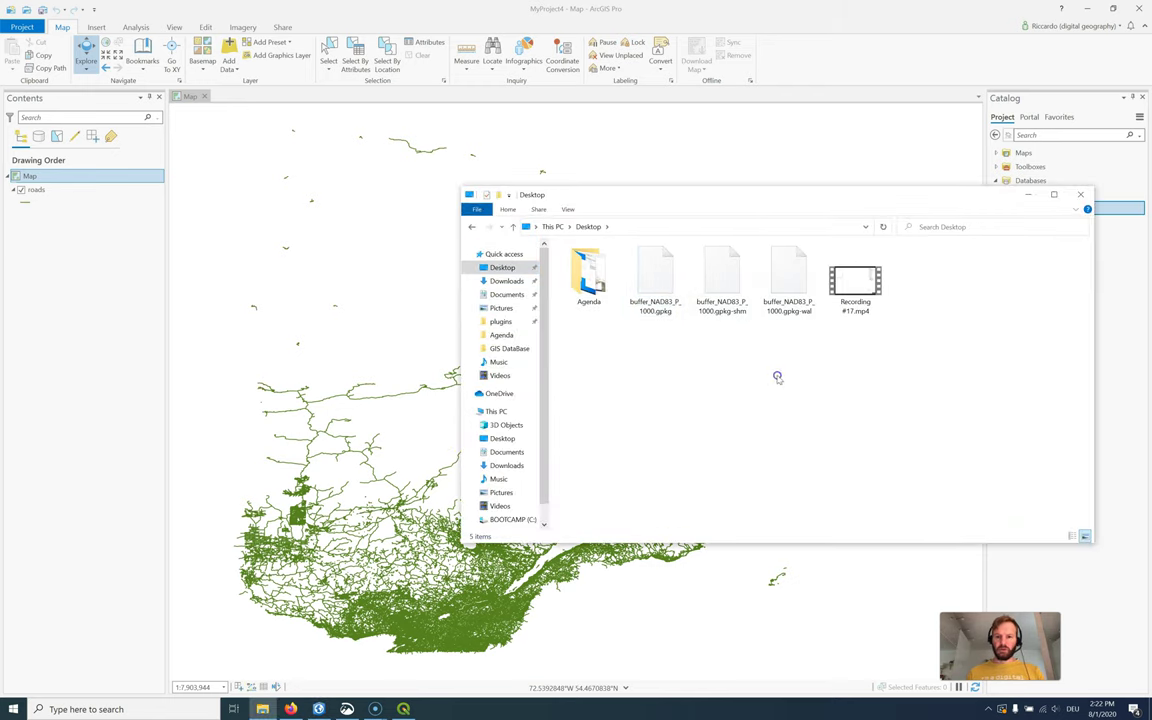
pyautogui.click(512, 294)
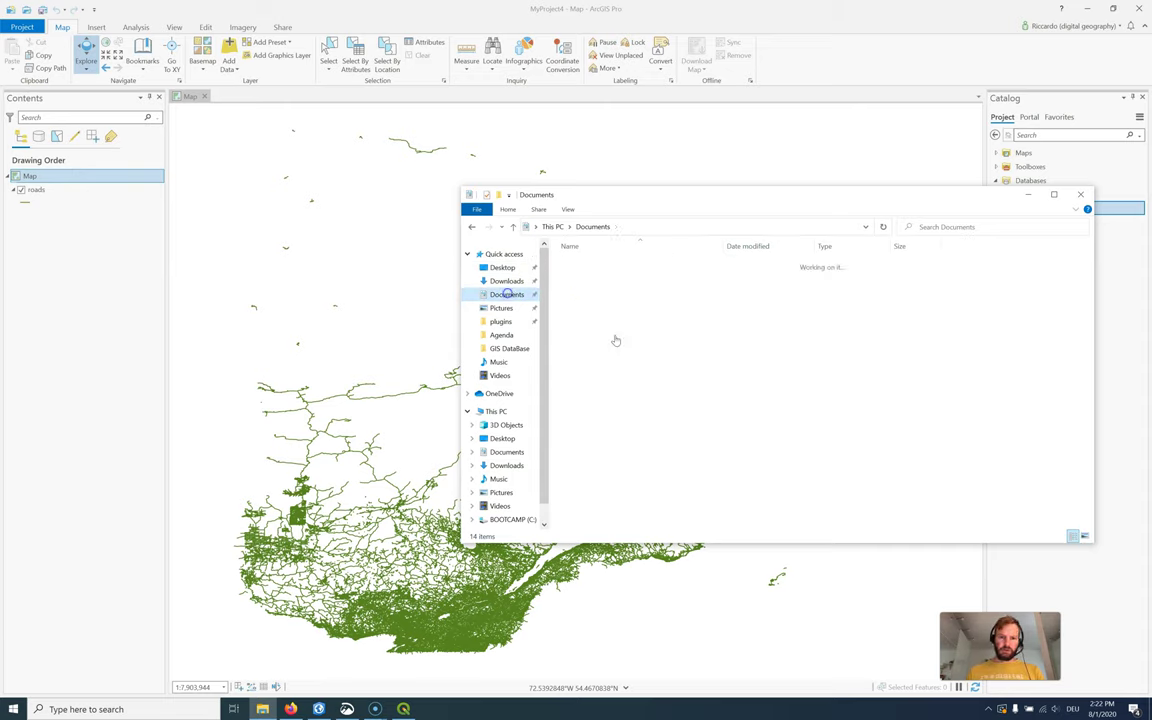
pyautogui.click(612, 396)
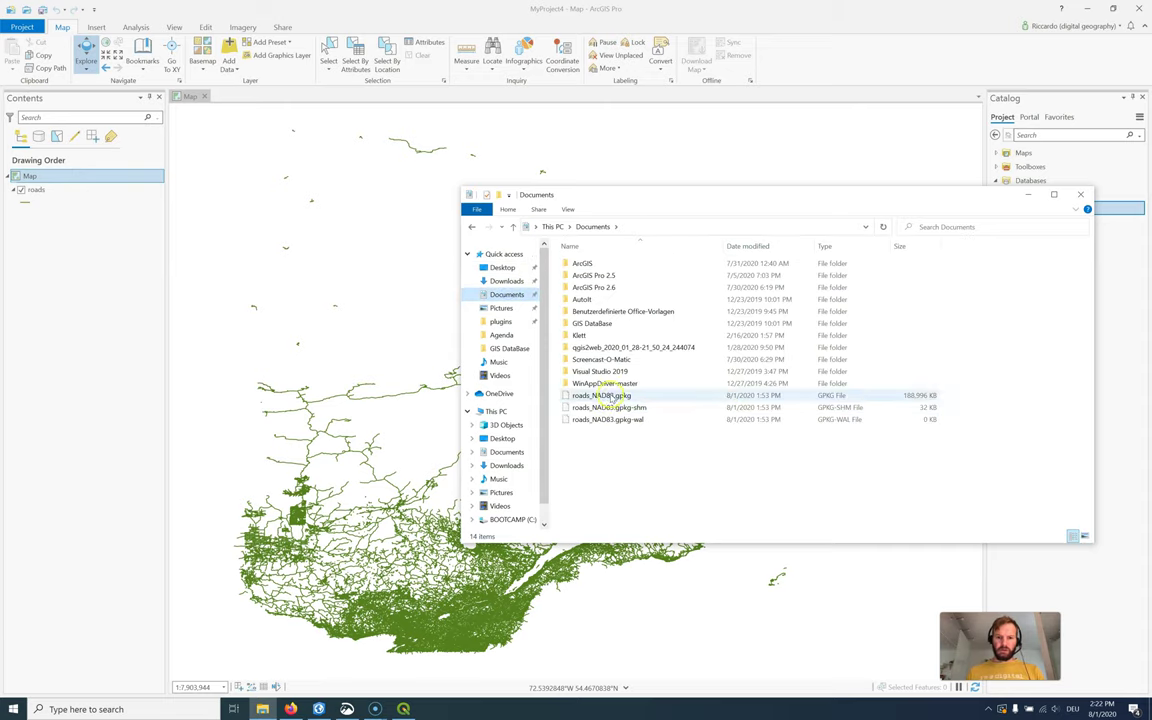
pyautogui.rightClick(612, 396)
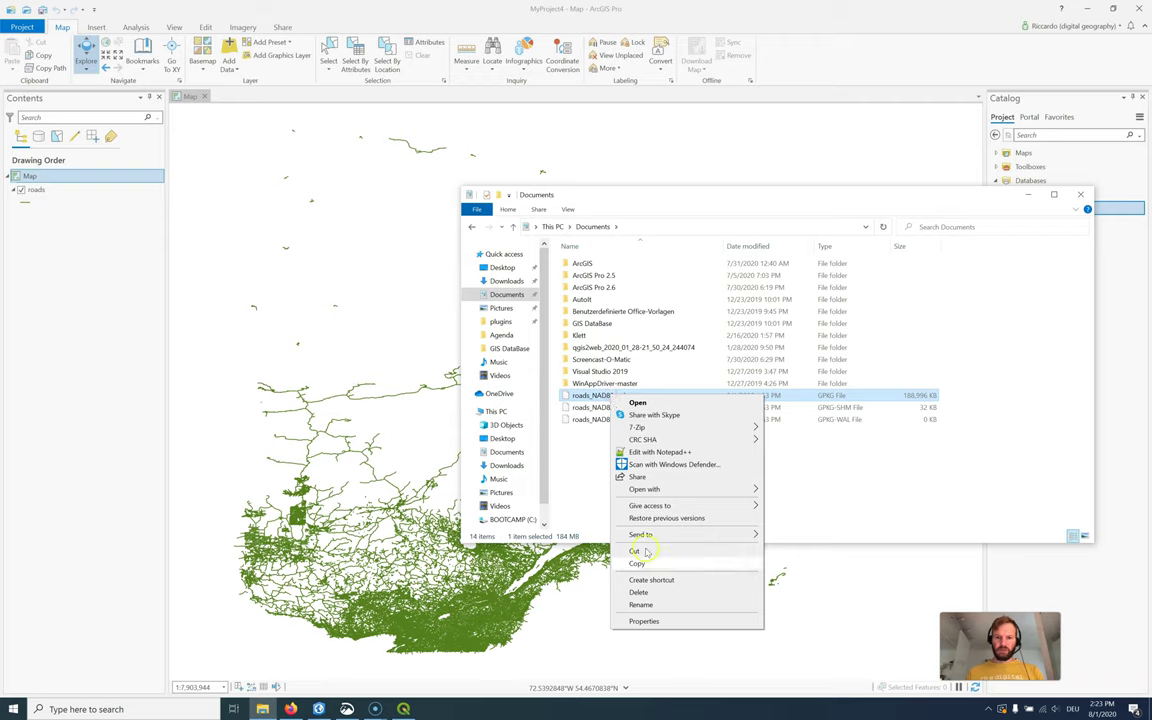
pyautogui.click(665, 612)
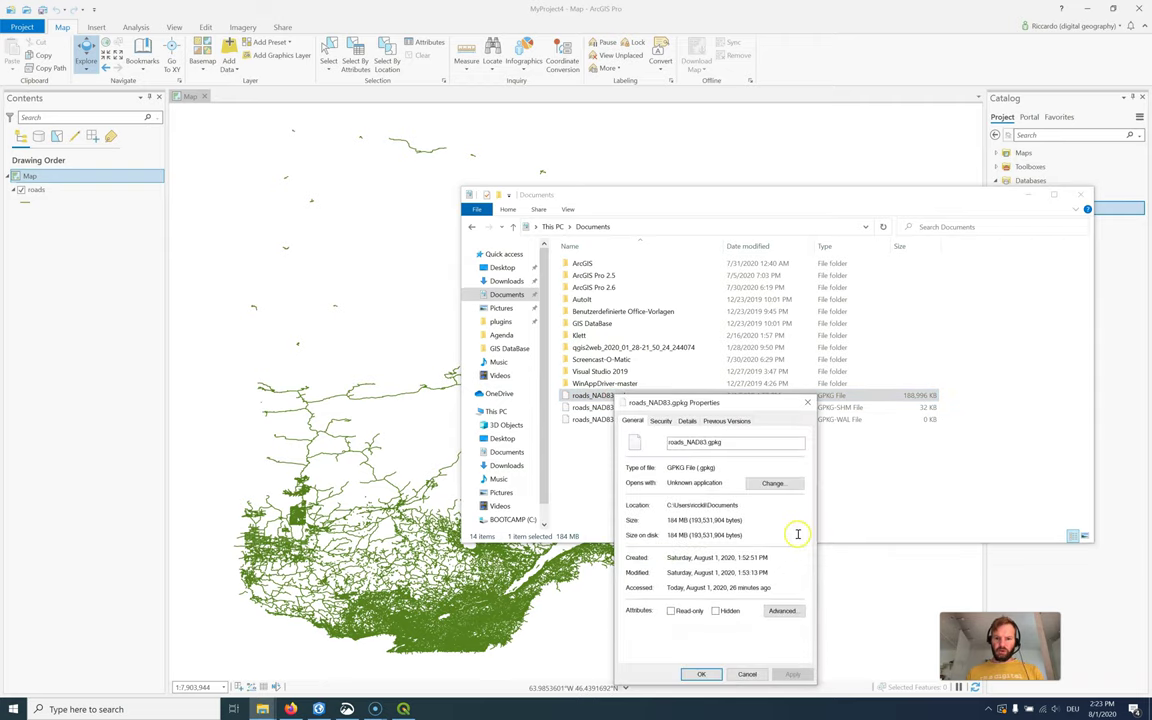
pyautogui.click(701, 674)
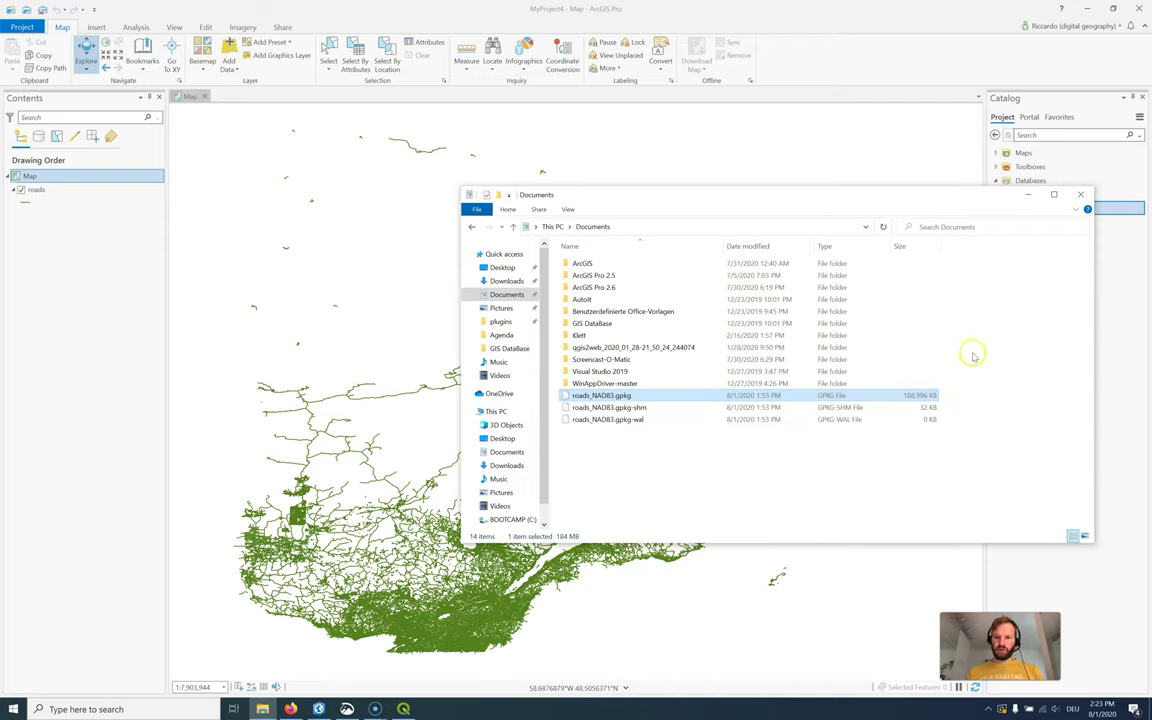
pyautogui.click(1080, 195)
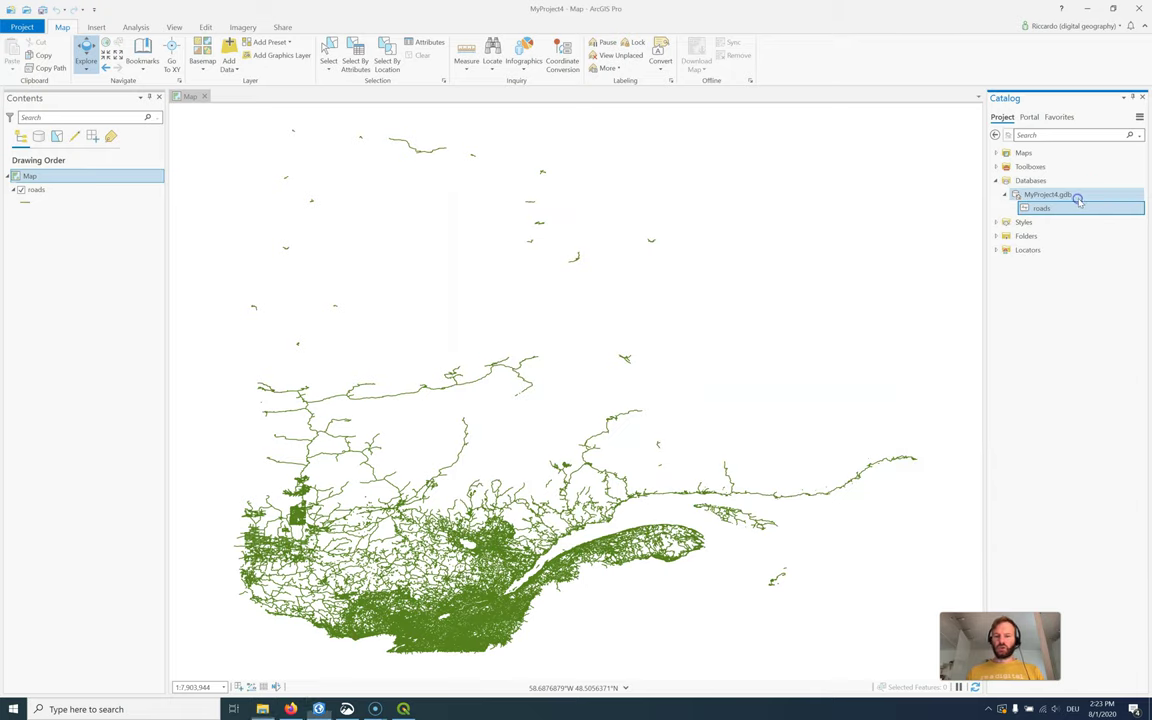
# Step: Open the attribute table of the roads layer from the Contents pane
pyautogui.click(1040, 279)
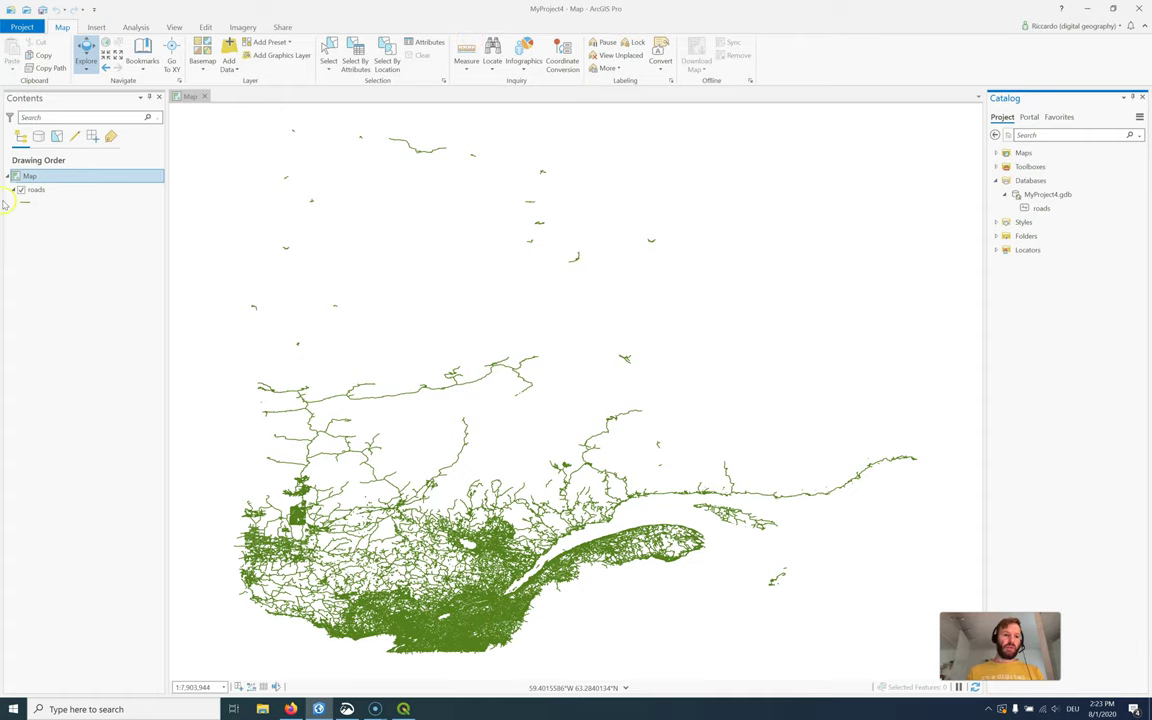
pyautogui.click(37, 191)
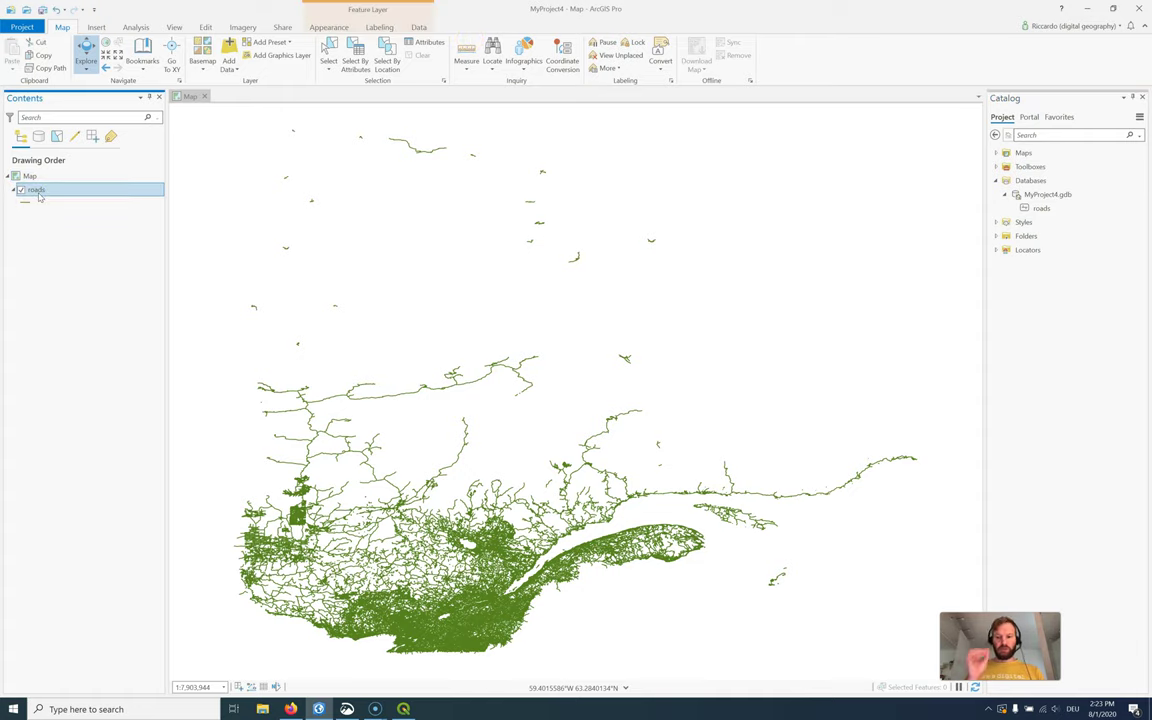
pyautogui.rightClick(39, 196)
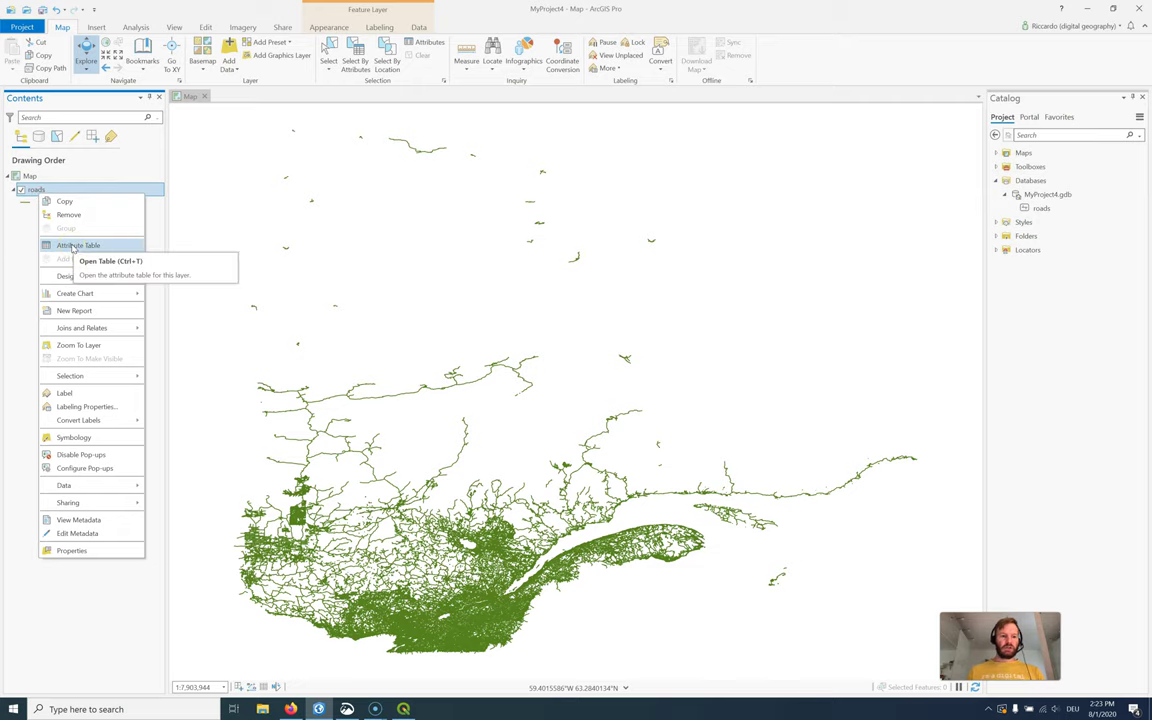
pyautogui.click(72, 246)
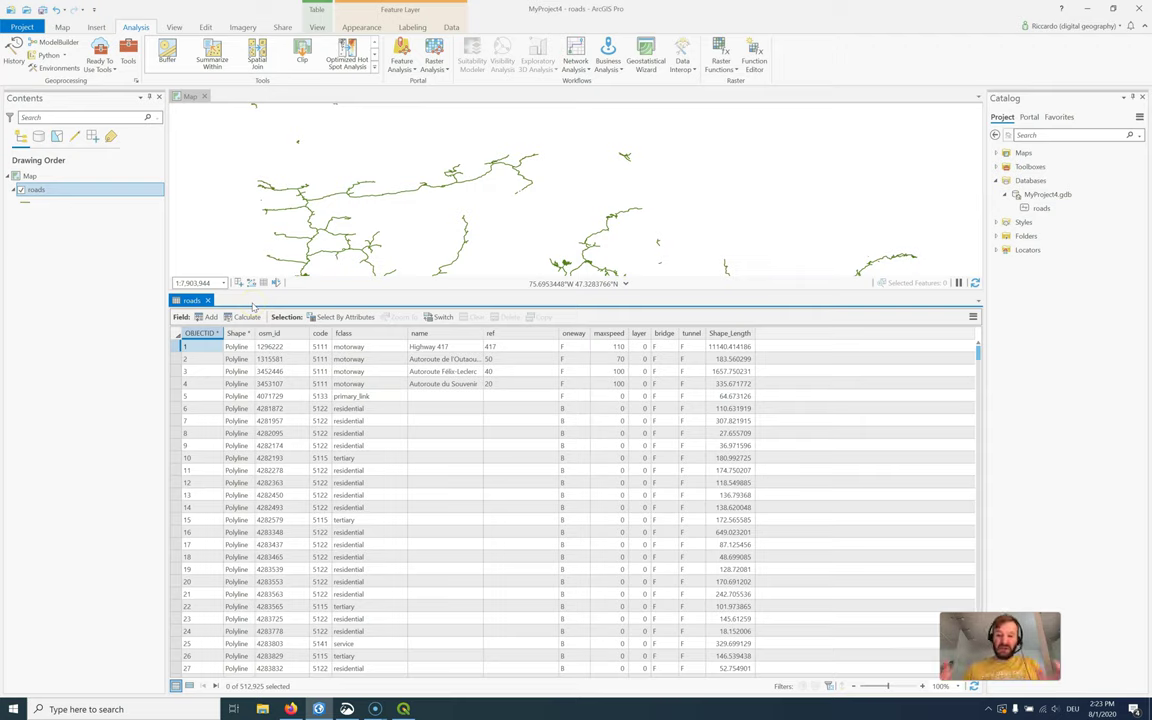
# Step: Select roads where name begins with a given value, yielding 5,337 of 512,925 records
pyautogui.click(331, 315)
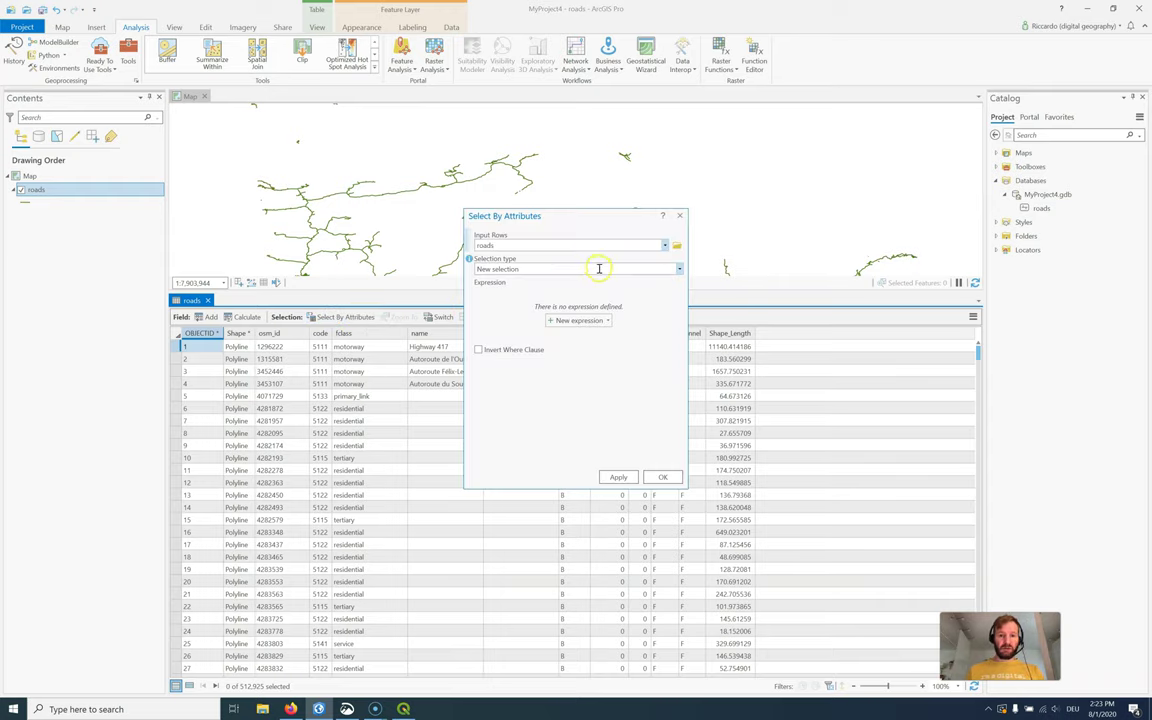
pyautogui.click(578, 321)
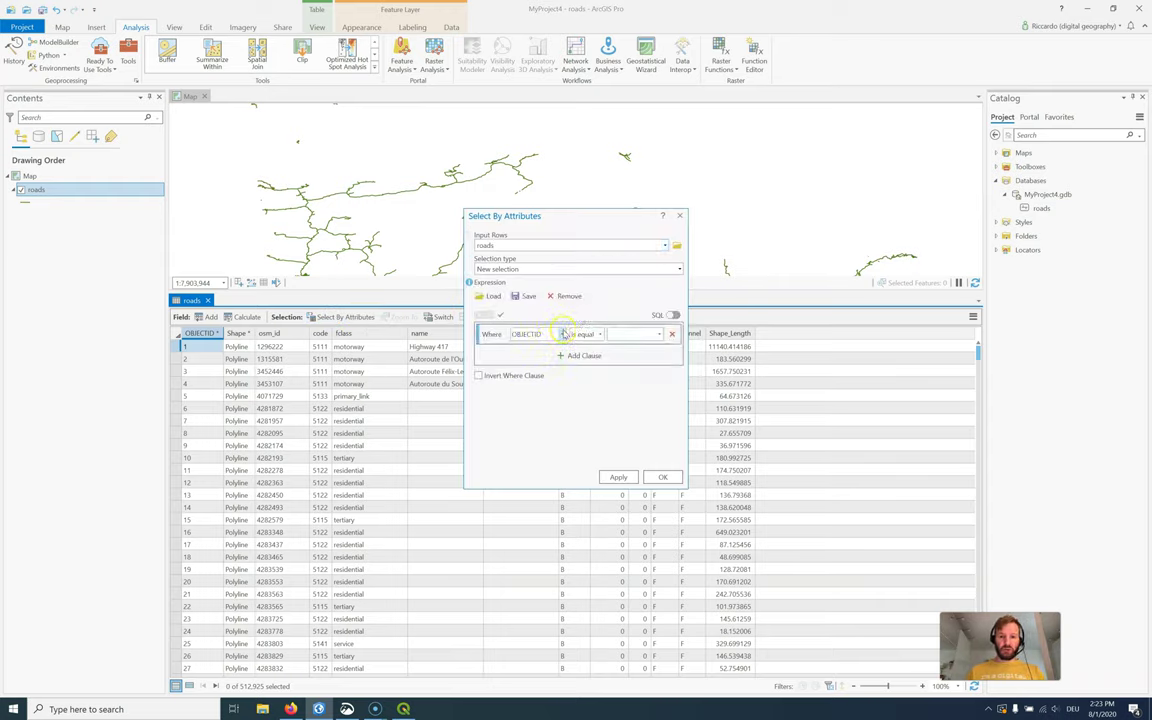
pyautogui.click(538, 334)
pyautogui.click(522, 392)
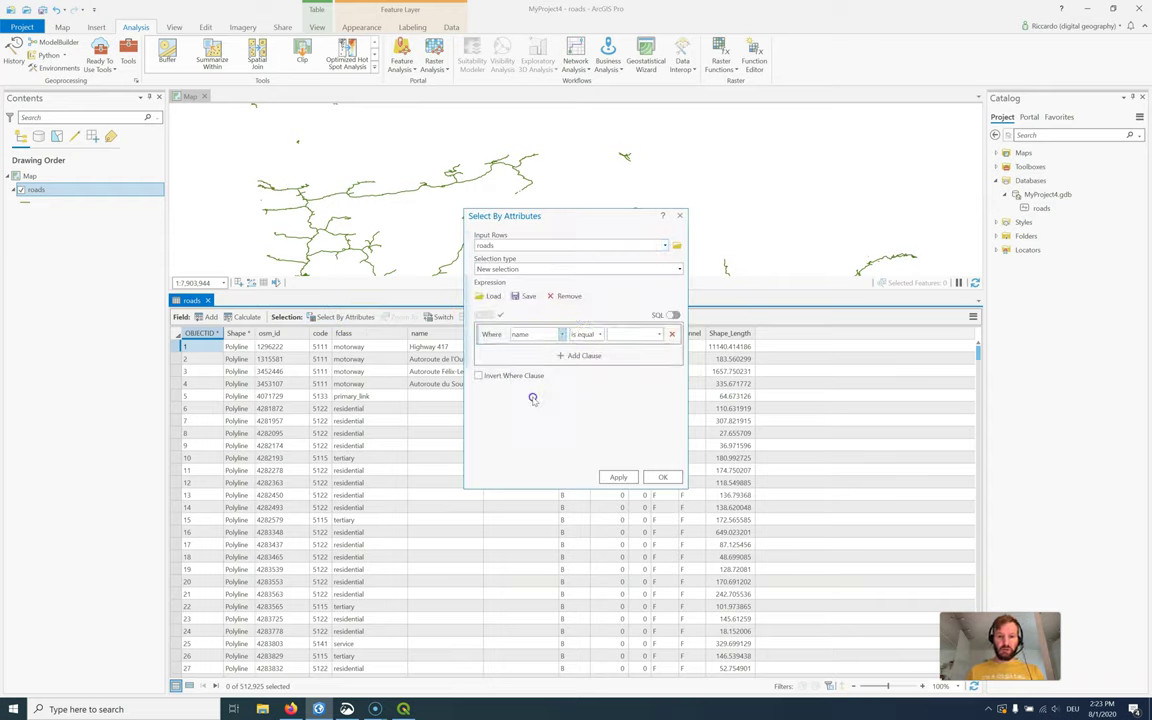
pyautogui.click(598, 334)
pyautogui.click(598, 334)
pyautogui.click(598, 334)
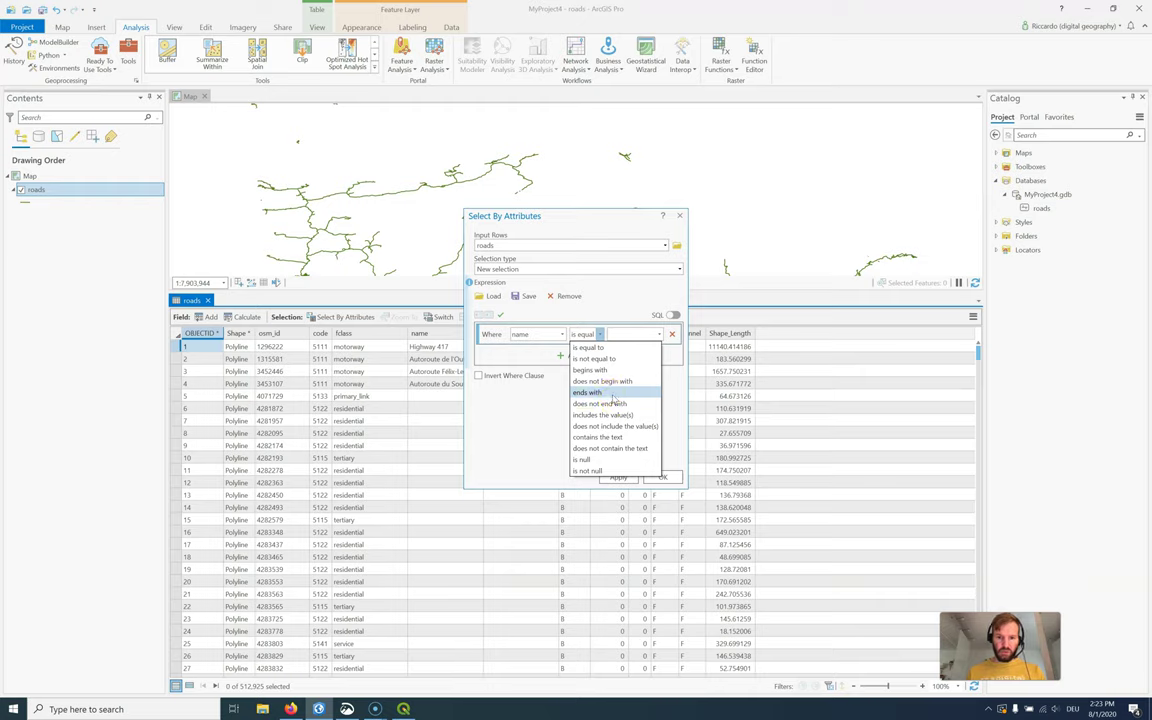
pyautogui.click(600, 370)
pyautogui.click(621, 335)
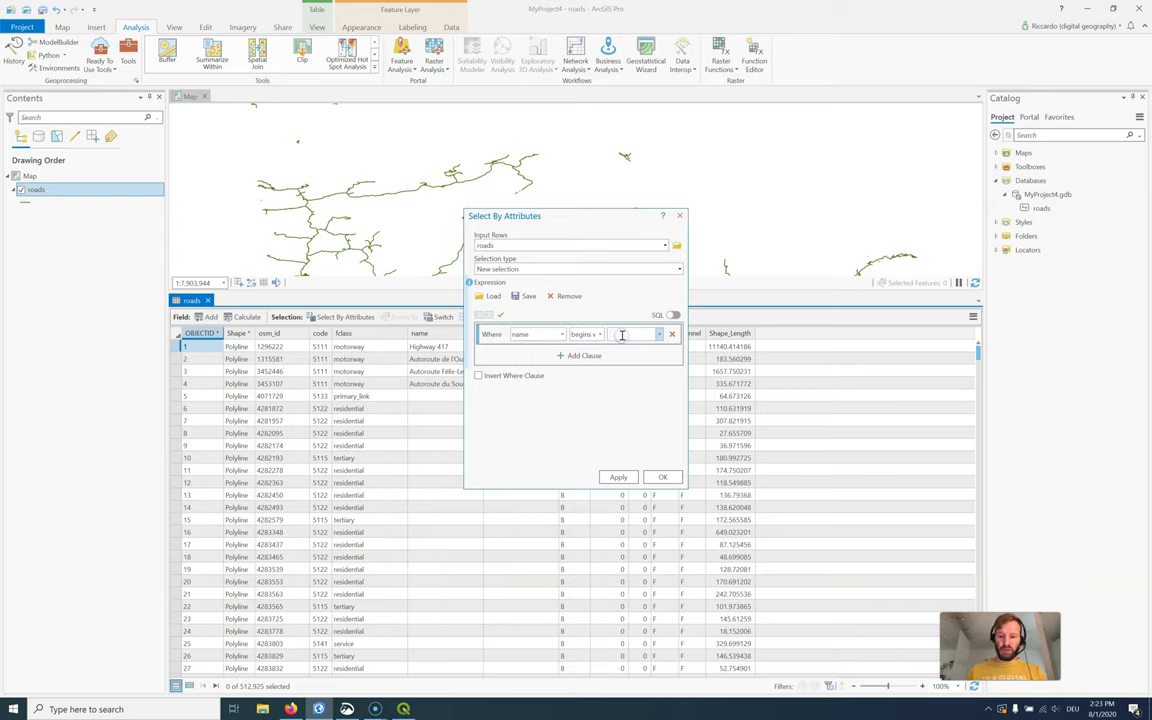
pyautogui.click(660, 477)
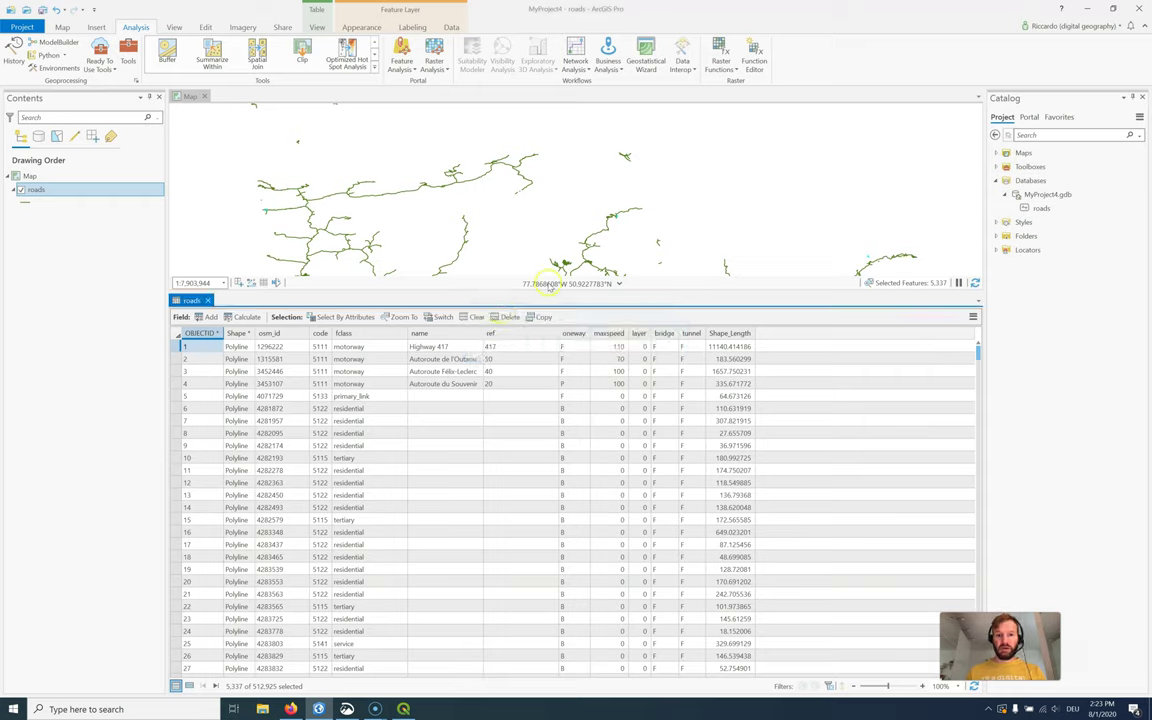
# Step: Enlarge the map and set up Buffer with roads as input and roads_Buffer as output
pyautogui.moveTo(566, 298); pyautogui.dragTo(566, 455)
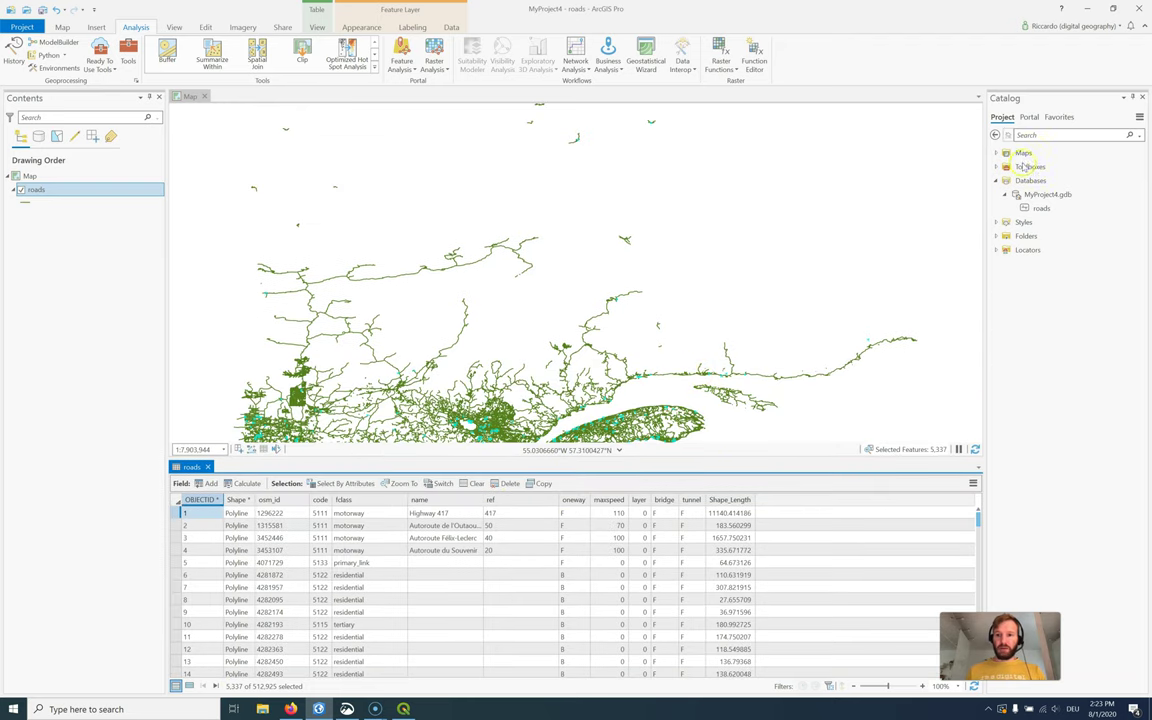
pyautogui.click(168, 50)
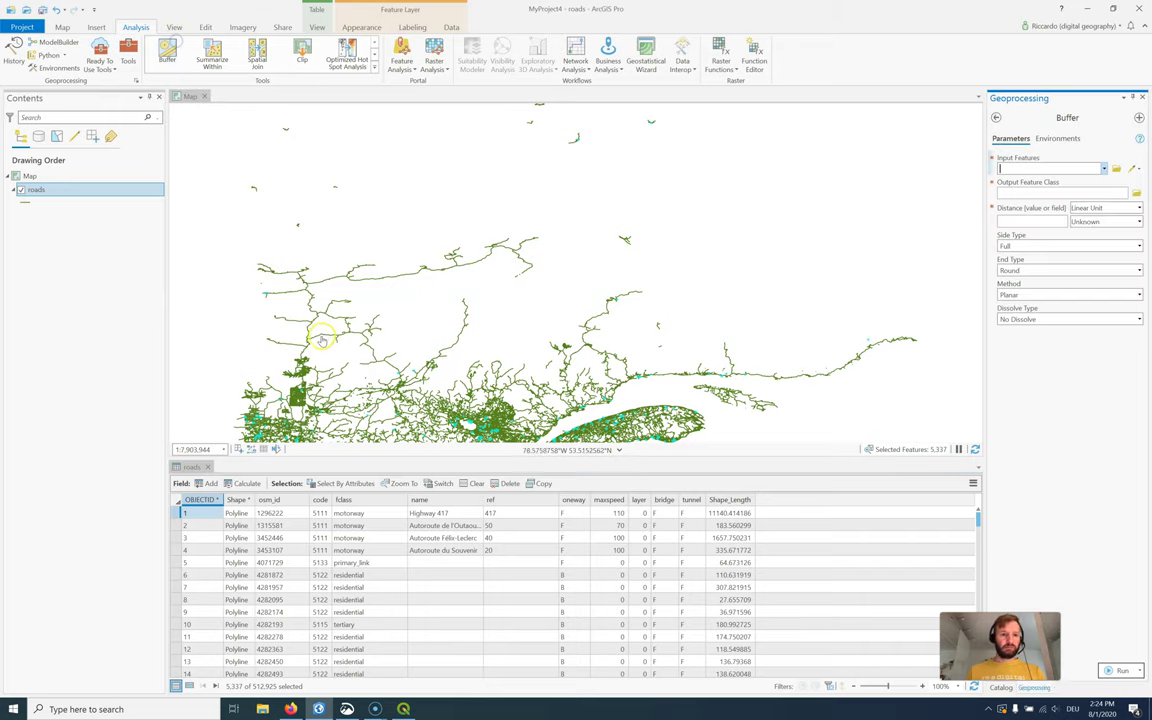
pyautogui.click(1105, 170)
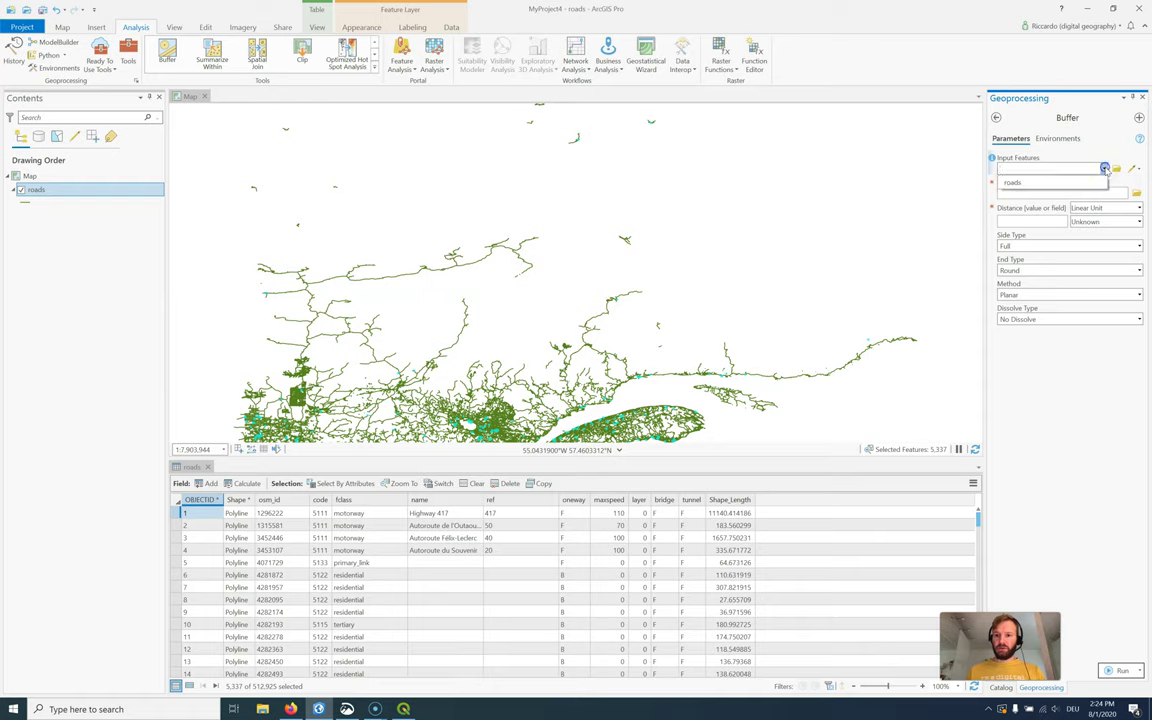
pyautogui.click(1015, 181)
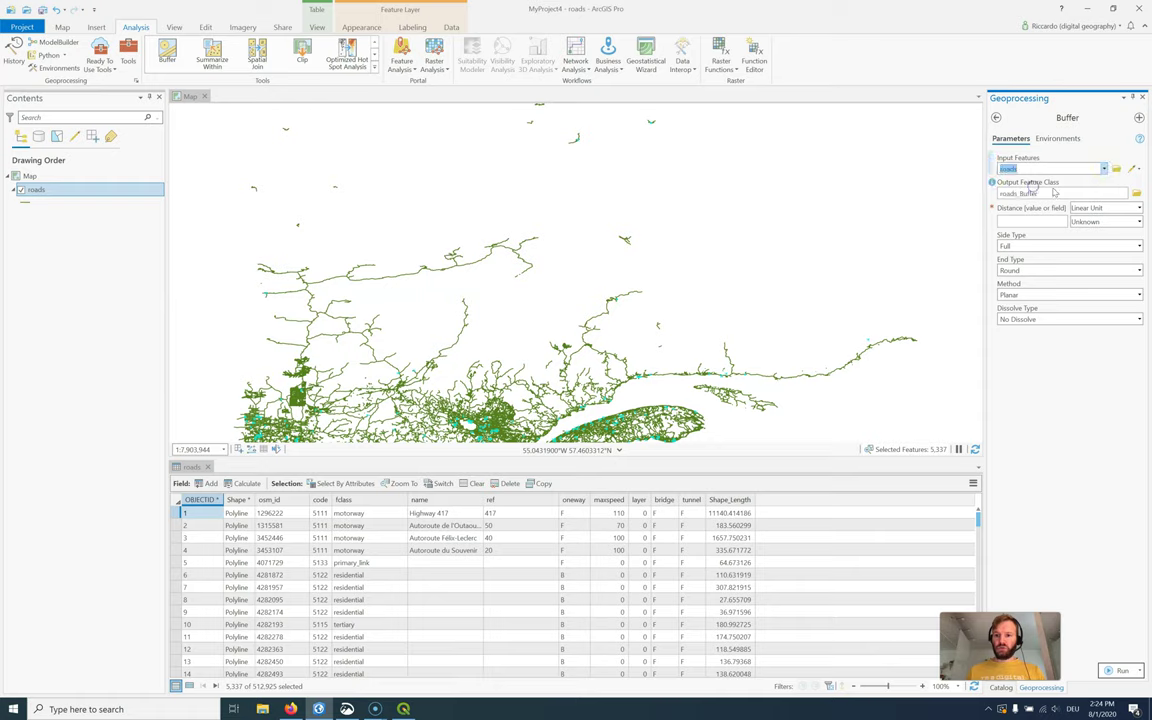
pyautogui.click(1104, 193)
# Step: Set the buffer distance to 1 Kilometers and review the environment settings
pyautogui.click(1097, 222)
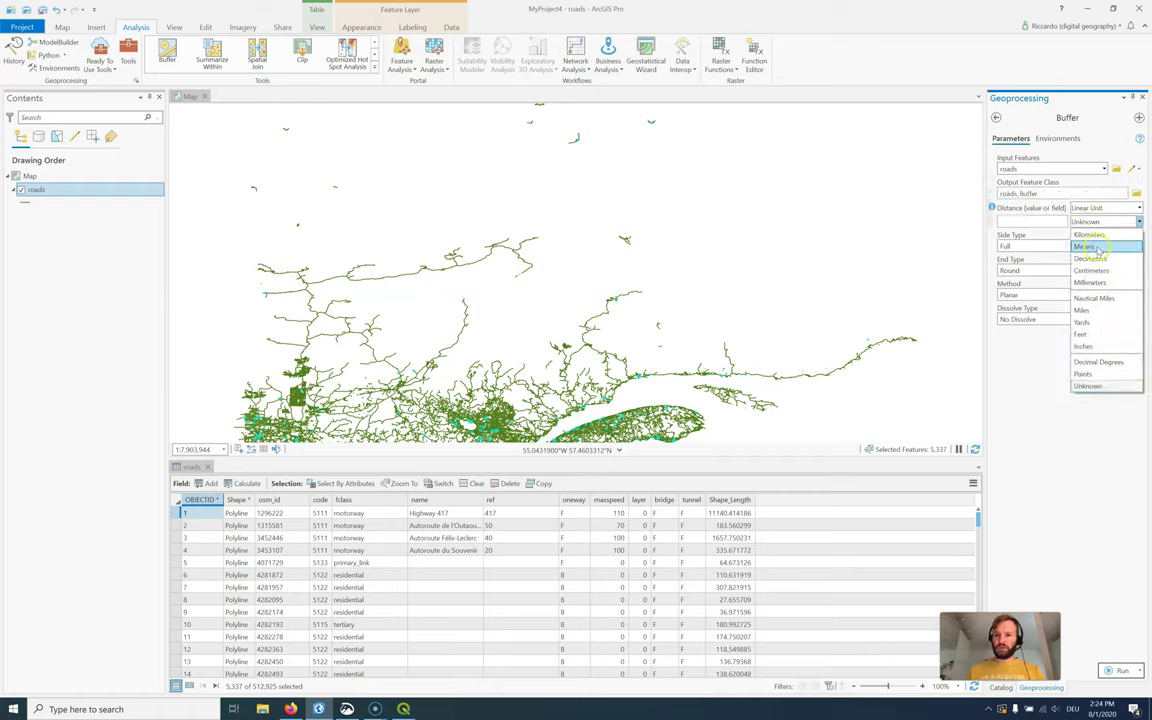
pyautogui.click(1084, 246)
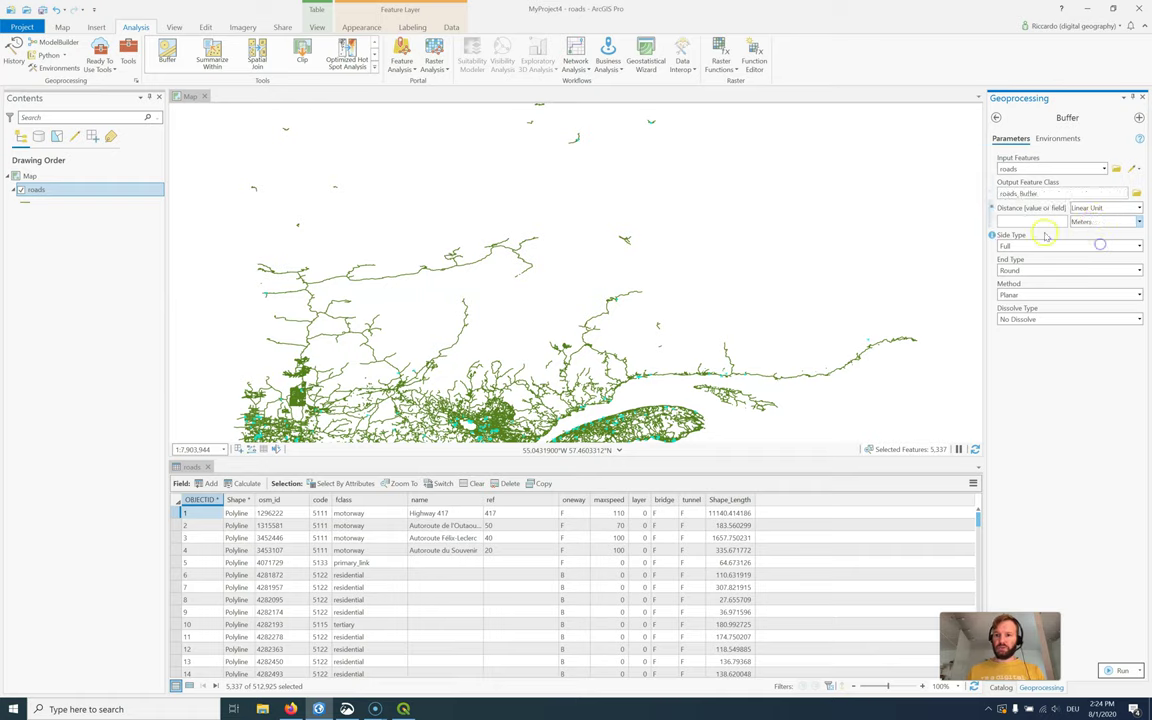
pyautogui.click(1105, 222)
pyautogui.click(1068, 232)
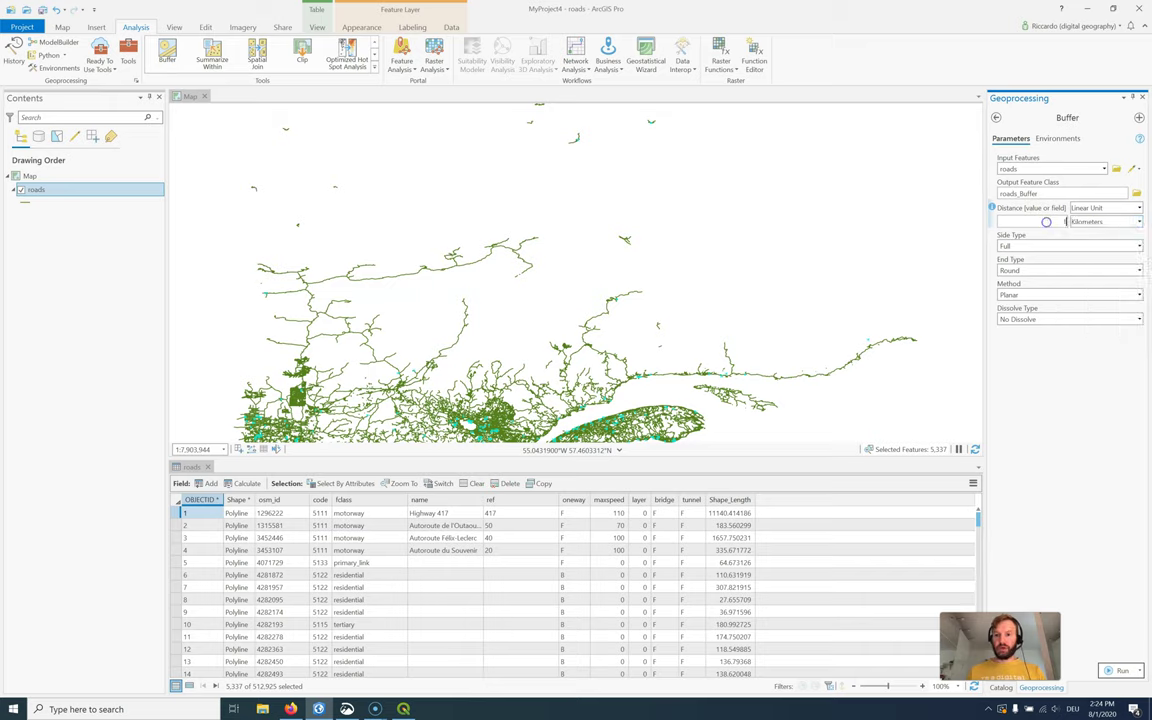
pyautogui.write('1')
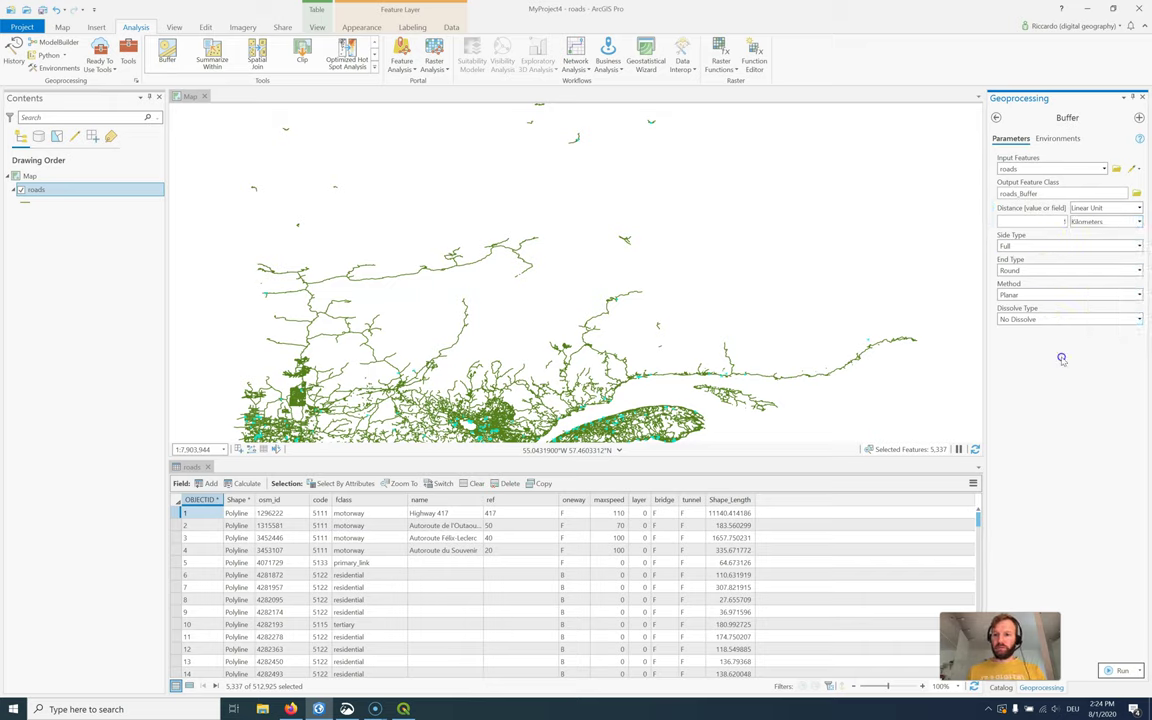
pyautogui.click(1071, 140)
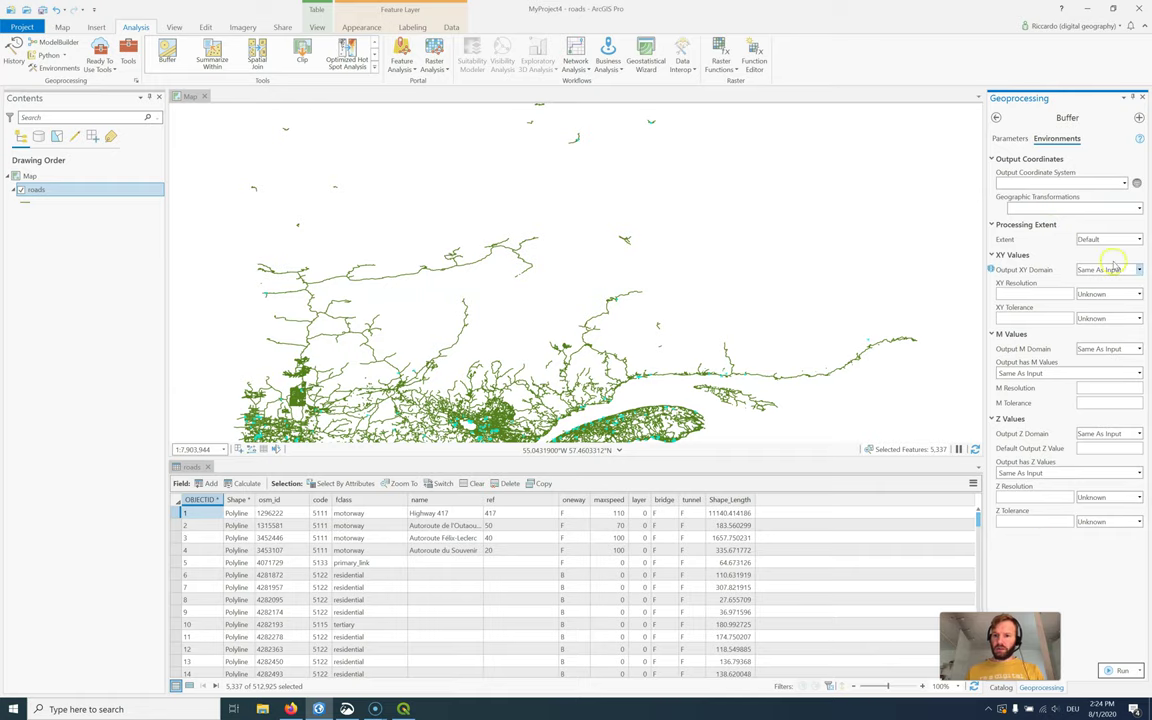
pyautogui.click(1011, 138)
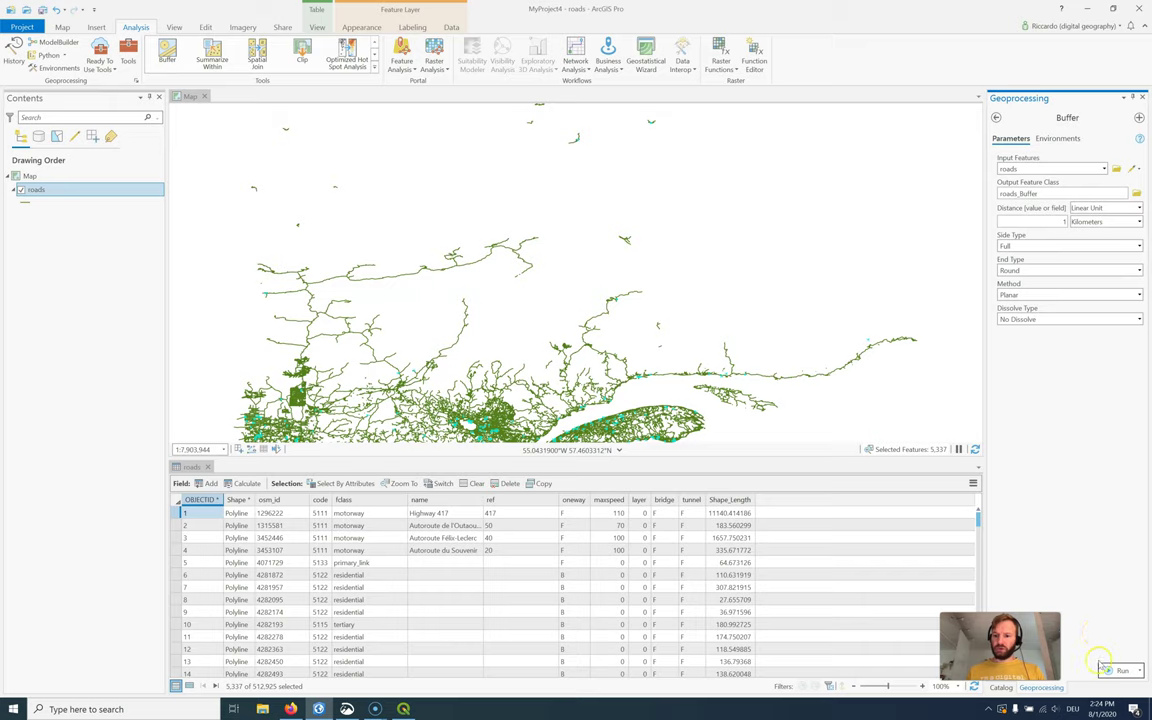
# Step: Run the Buffer tool and pan the map to show the whole road network
pyautogui.click(1143, 669)
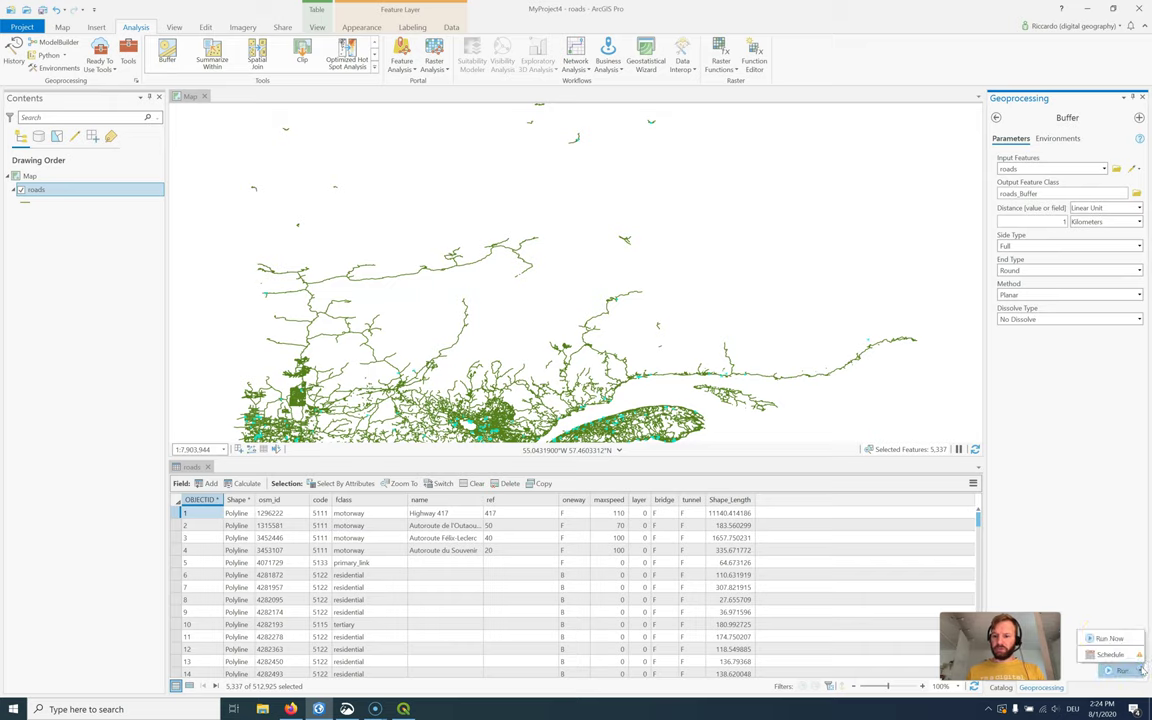
pyautogui.click(1120, 670)
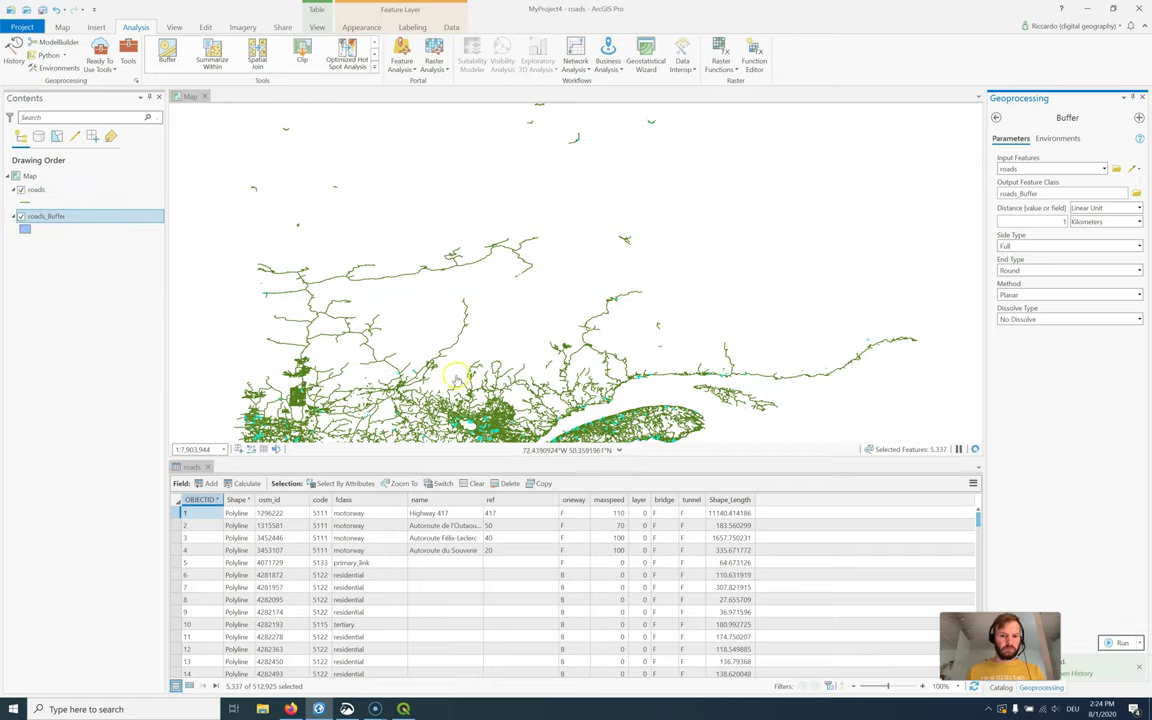
pyautogui.click(412, 398)
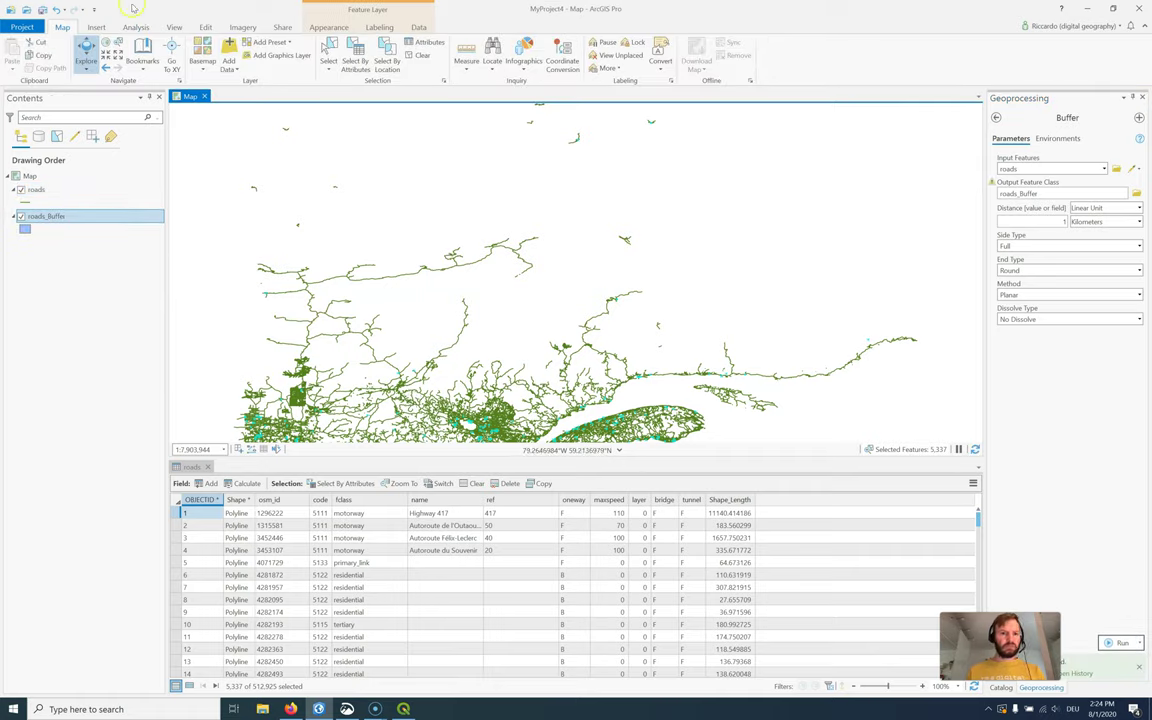
pyautogui.moveTo(411, 320); pyautogui.dragTo(467, 240)
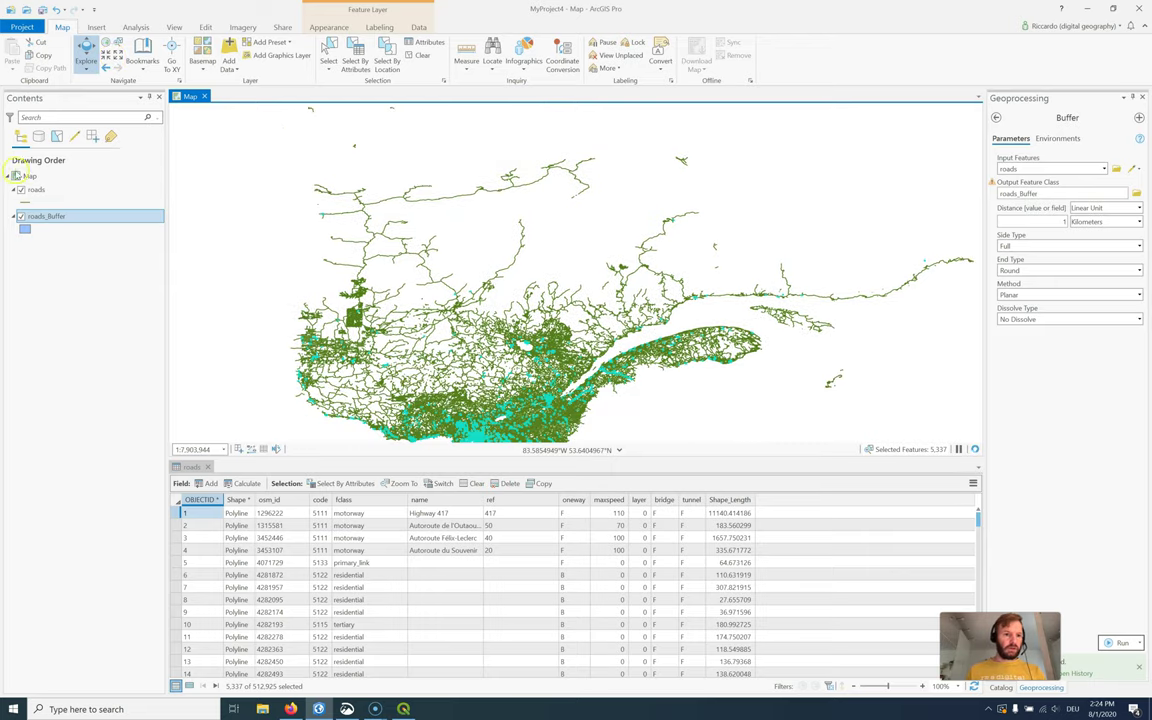
# Step: Hide the roads layer to view only the buffer polygons, then show the run details
pyautogui.click(21, 190)
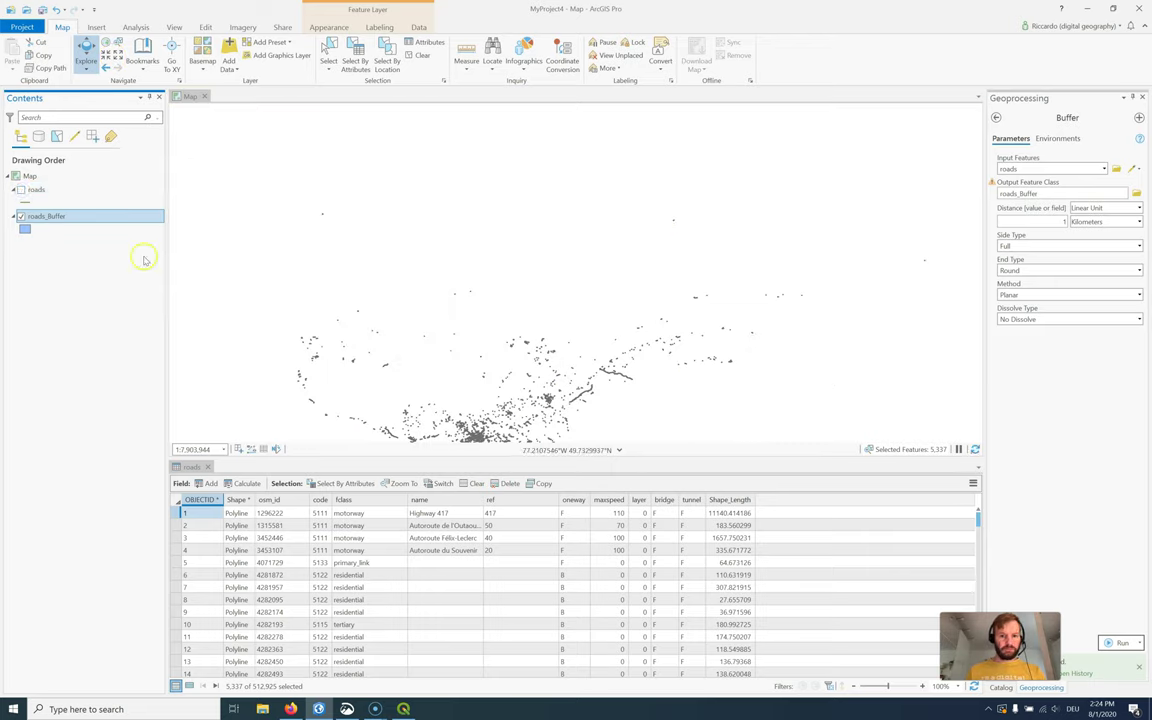
pyautogui.click(21, 190)
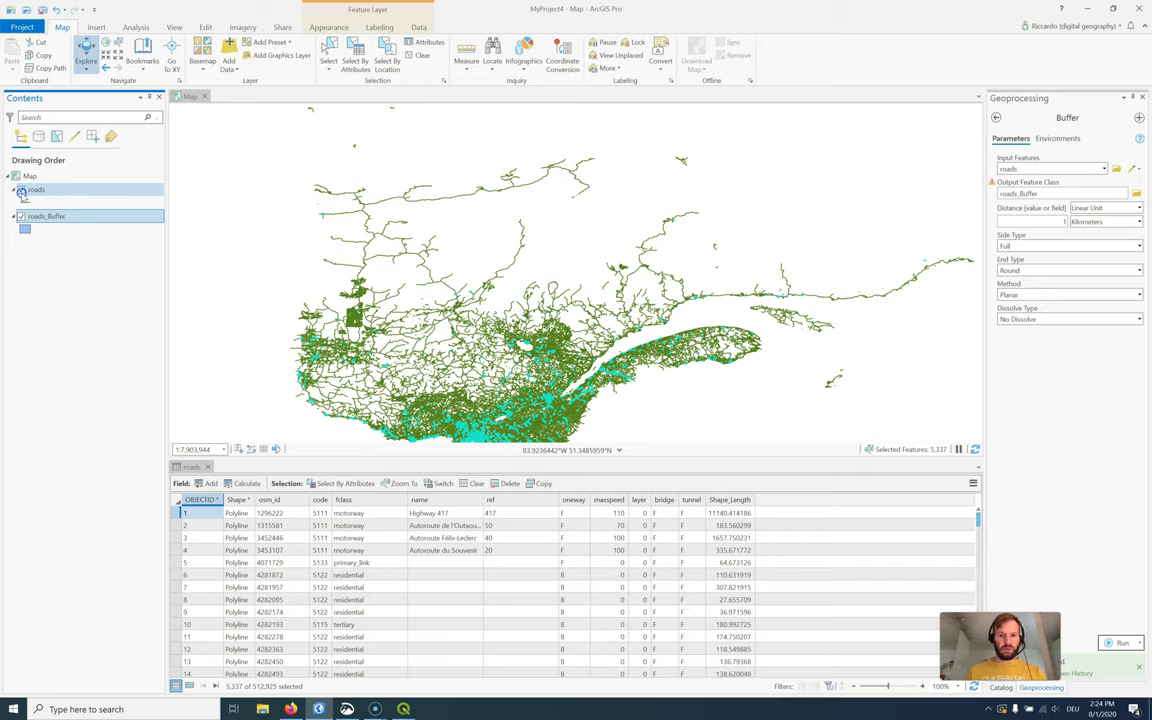
pyautogui.click(21, 190)
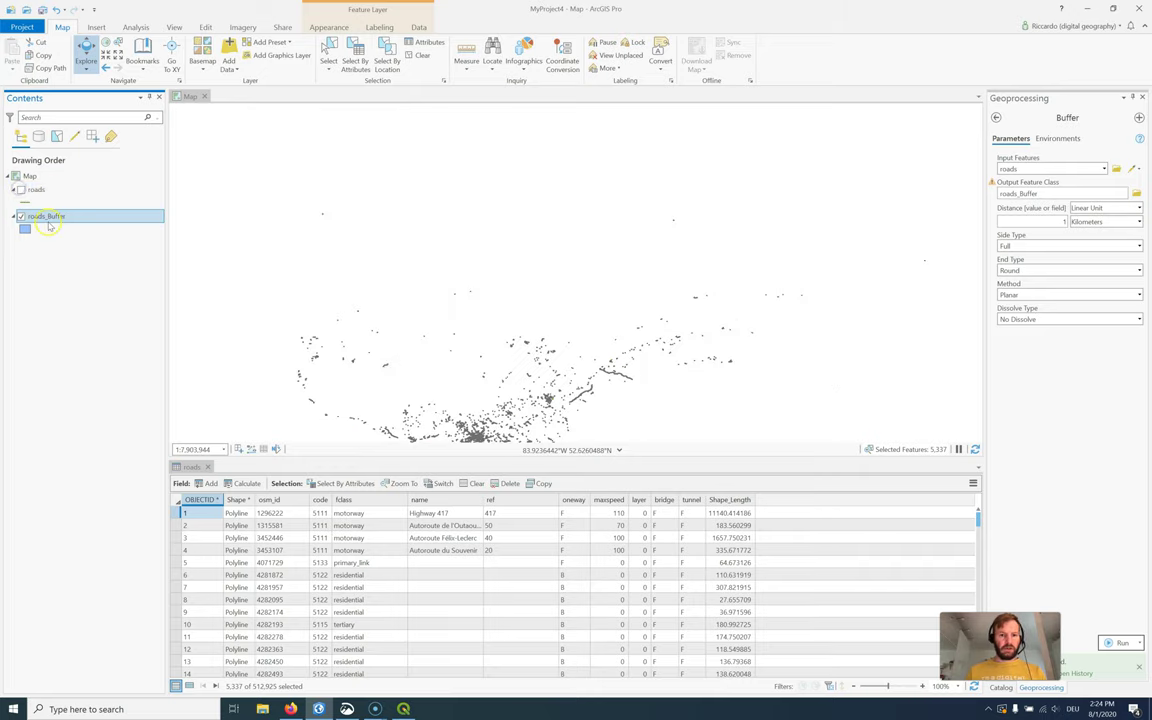
pyautogui.scroll(5, 504, 370)
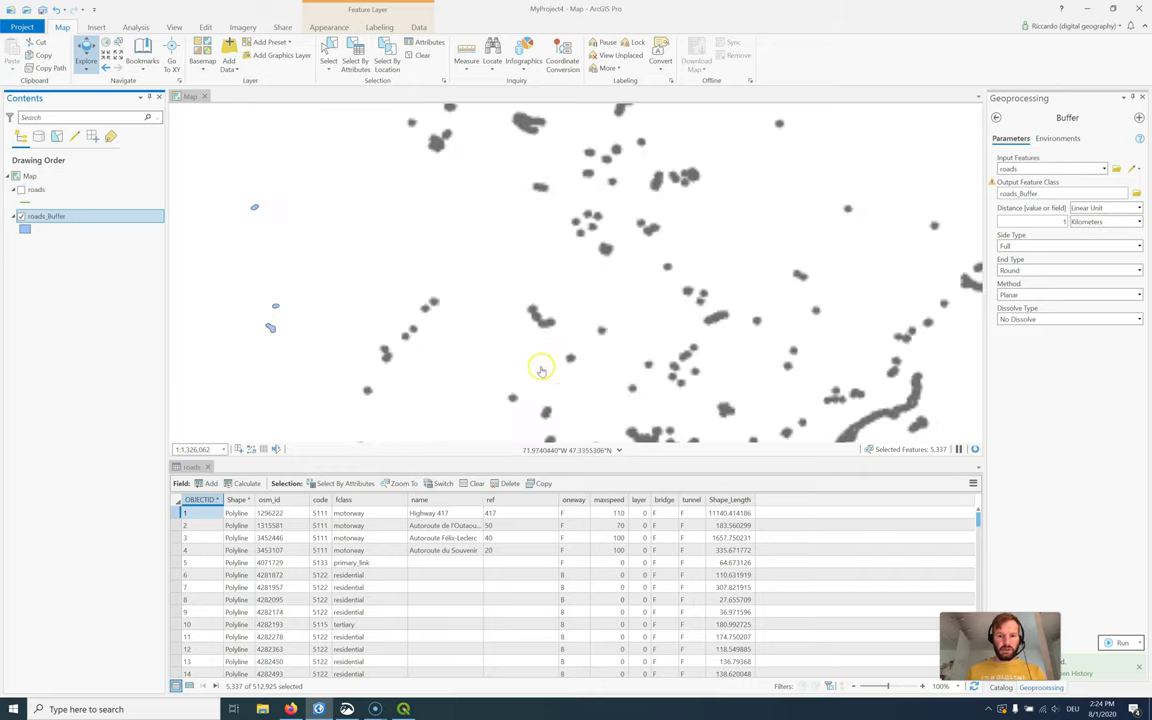
pyautogui.scroll(4, 536, 322)
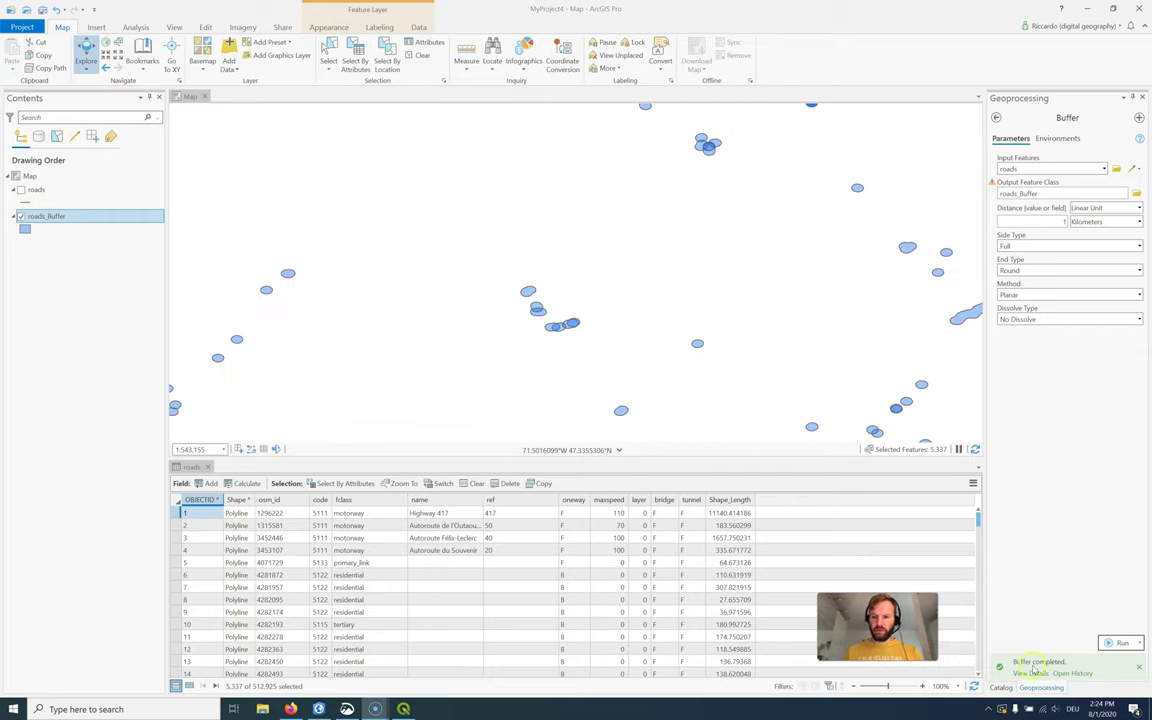
pyautogui.click(1031, 673)
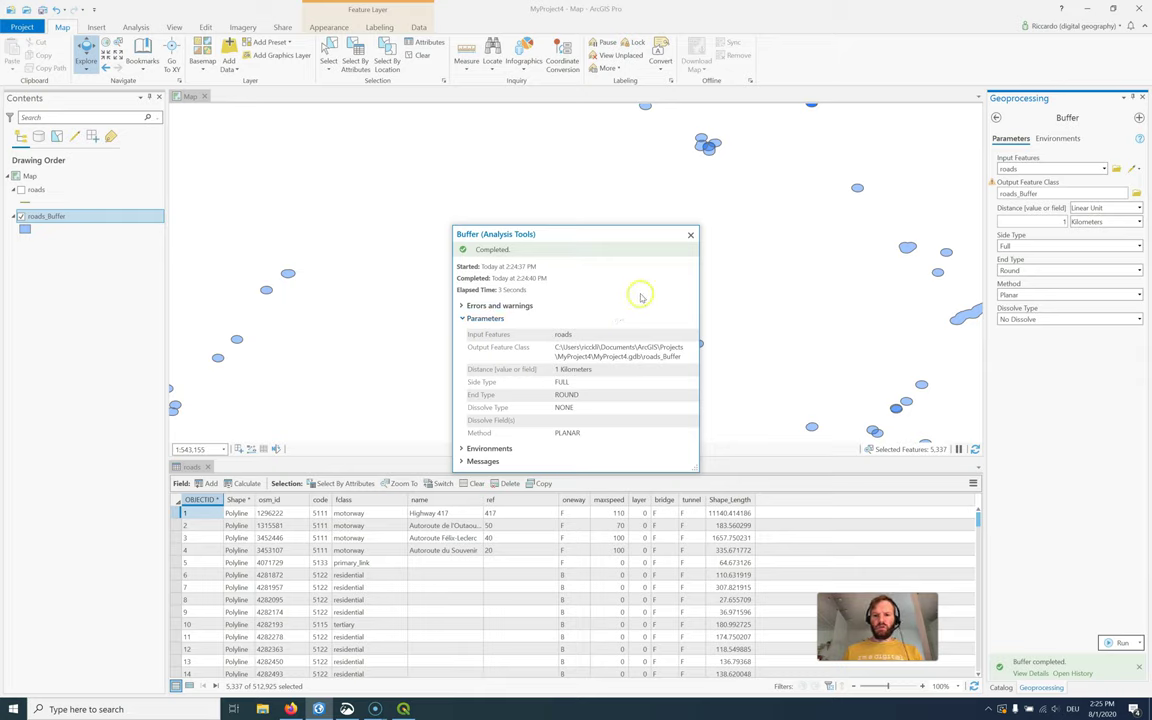
# Step: Close the Buffer run details and zoom and pan into a cluster of overlapping round 1 km buffers
pyautogui.click(690, 234)
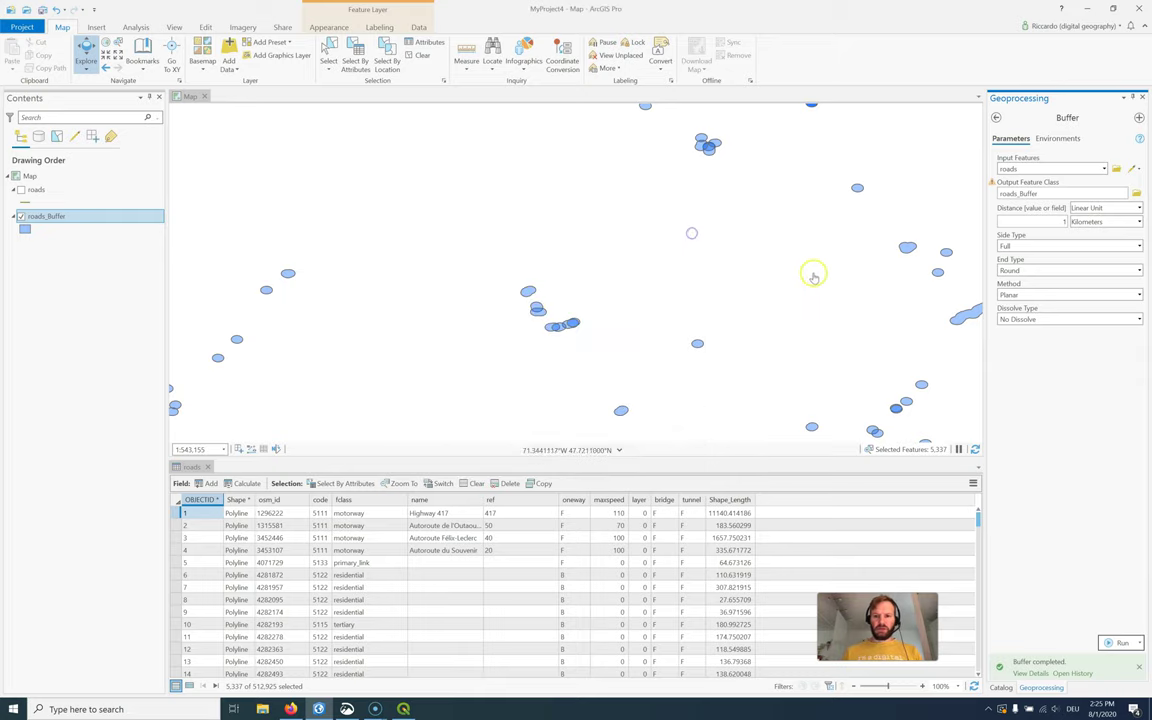
pyautogui.scroll(6, 679, 237)
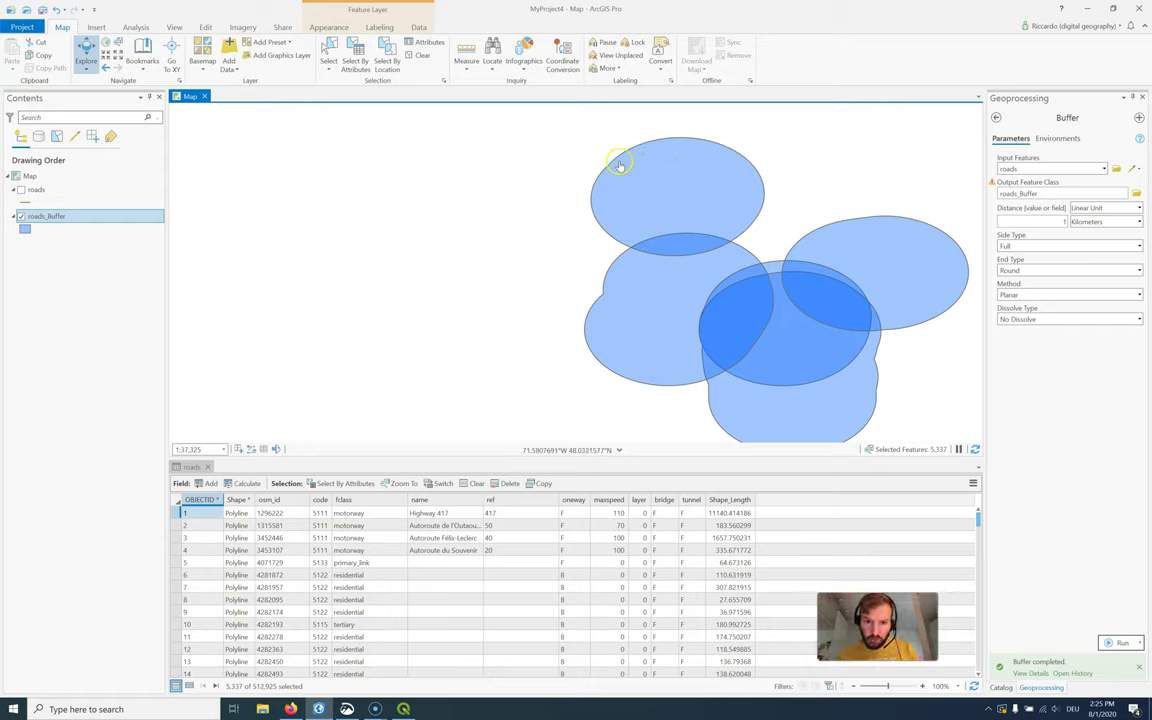
pyautogui.scroll(3, 621, 162)
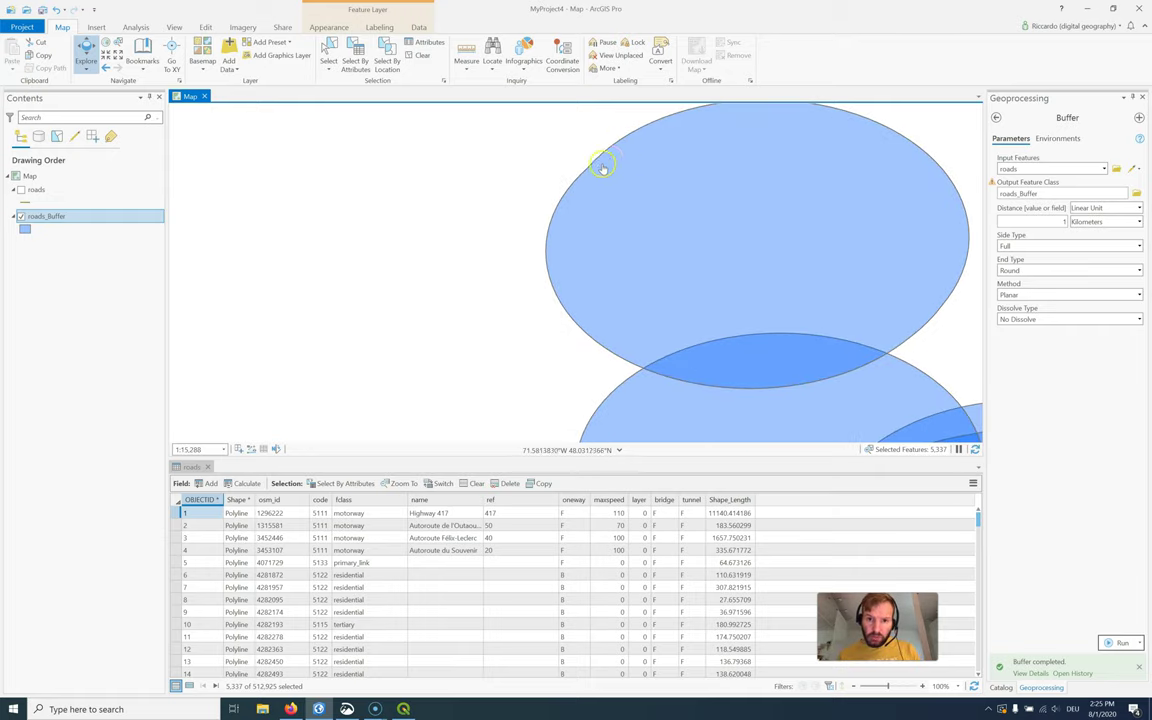
pyautogui.moveTo(620, 200); pyautogui.dragTo(530, 265)
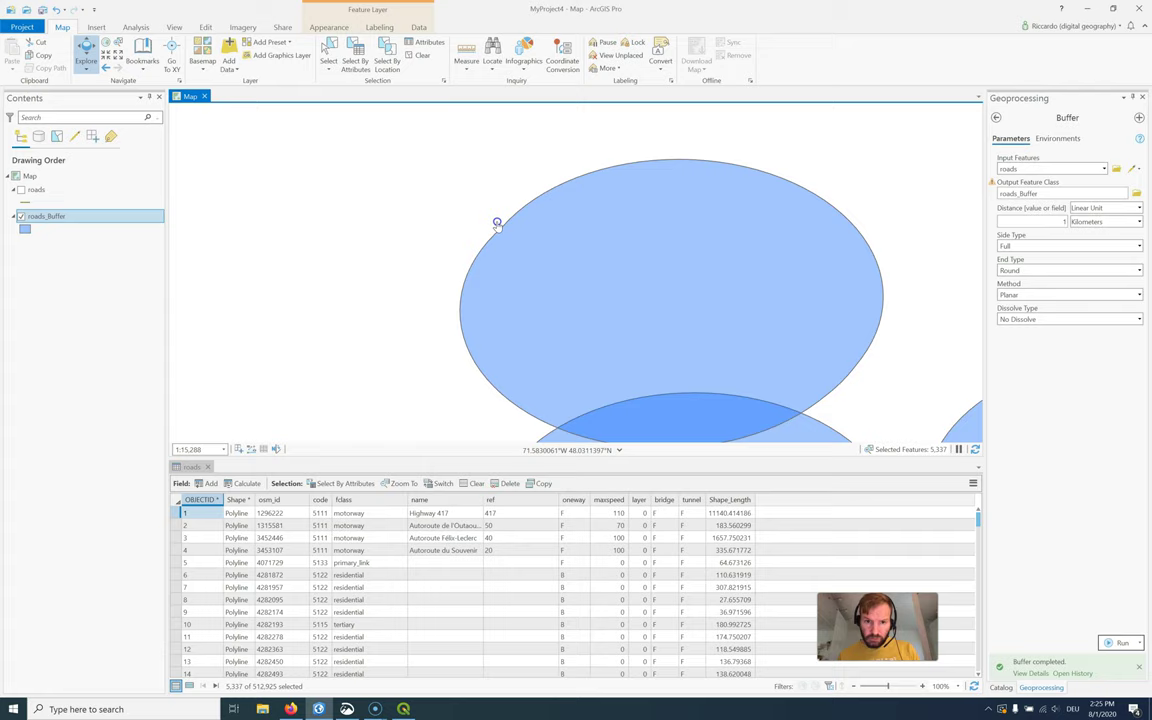
pyautogui.moveTo(505, 222); pyautogui.dragTo(373, 224)
pyautogui.moveTo(335, 272); pyautogui.dragTo(396, 239)
# Step: In QGIS, zoom in and centre the lower cluster of Buffer_roads polygons
pyautogui.hotkey('alt', 'Tab')
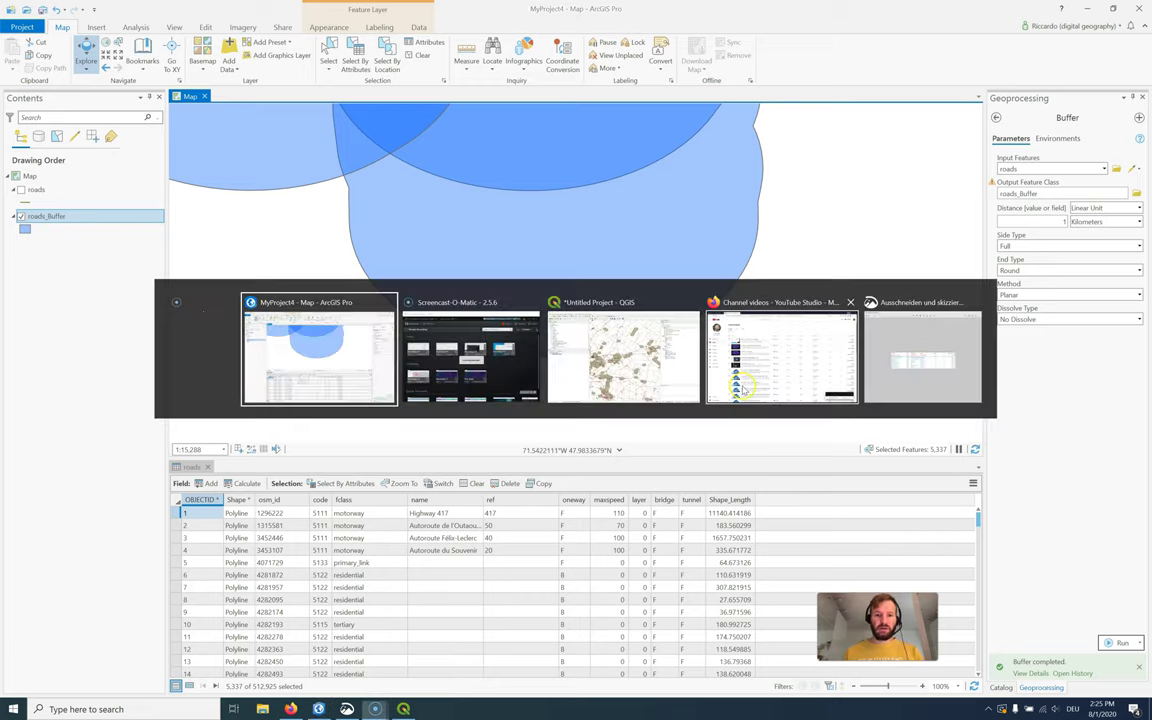
pyautogui.scroll(3, 548, 365)
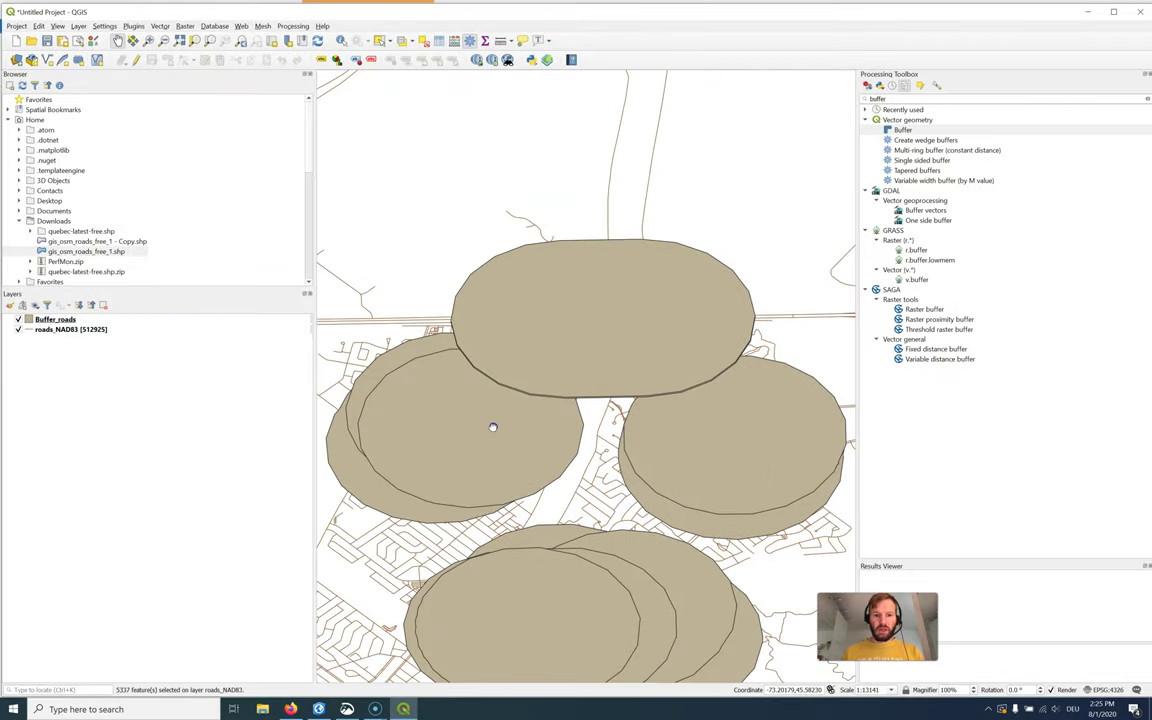
pyautogui.moveTo(491, 427); pyautogui.dragTo(599, 386)
pyautogui.scroll(1, 602, 419)
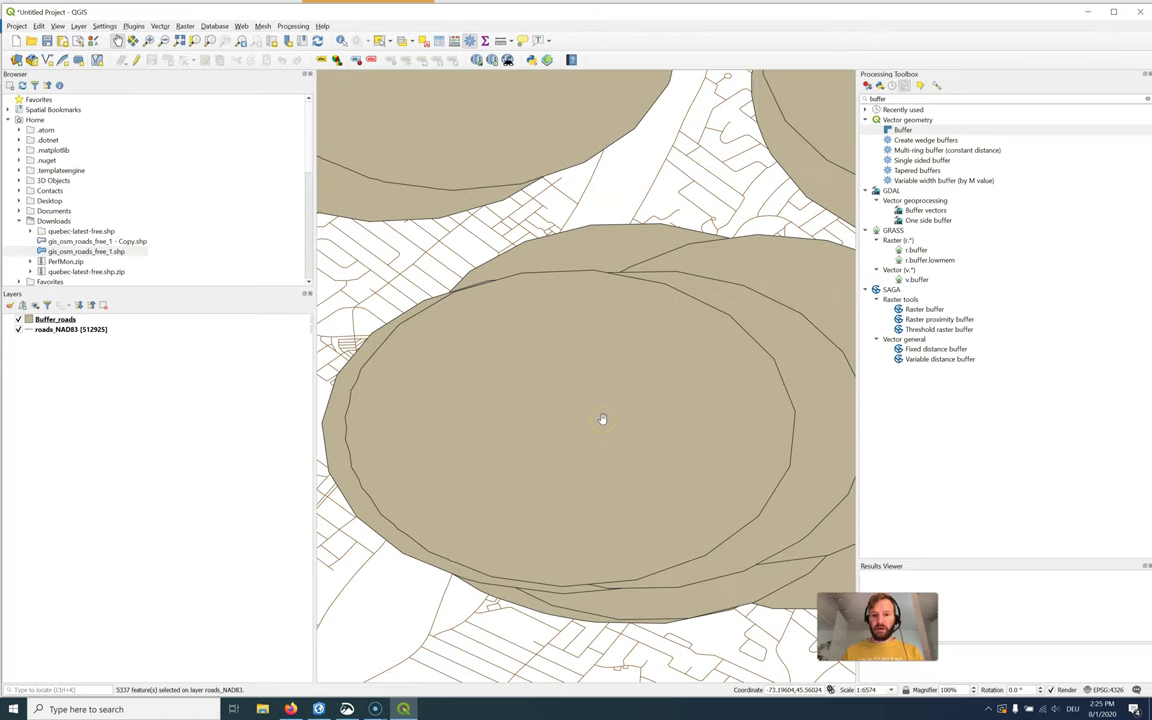
# Step: Check the Buffer algorithm's Segments setting, then close it without running
pyautogui.doubleClick(903, 130)
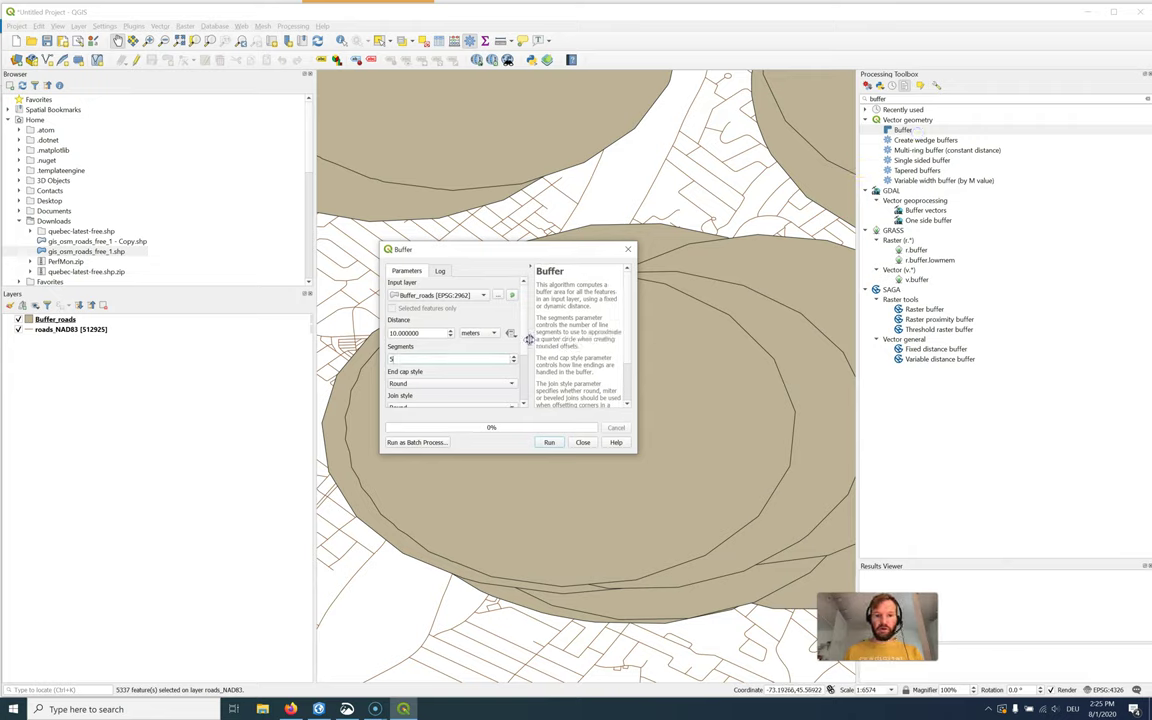
pyautogui.scroll(-3, 523, 360)
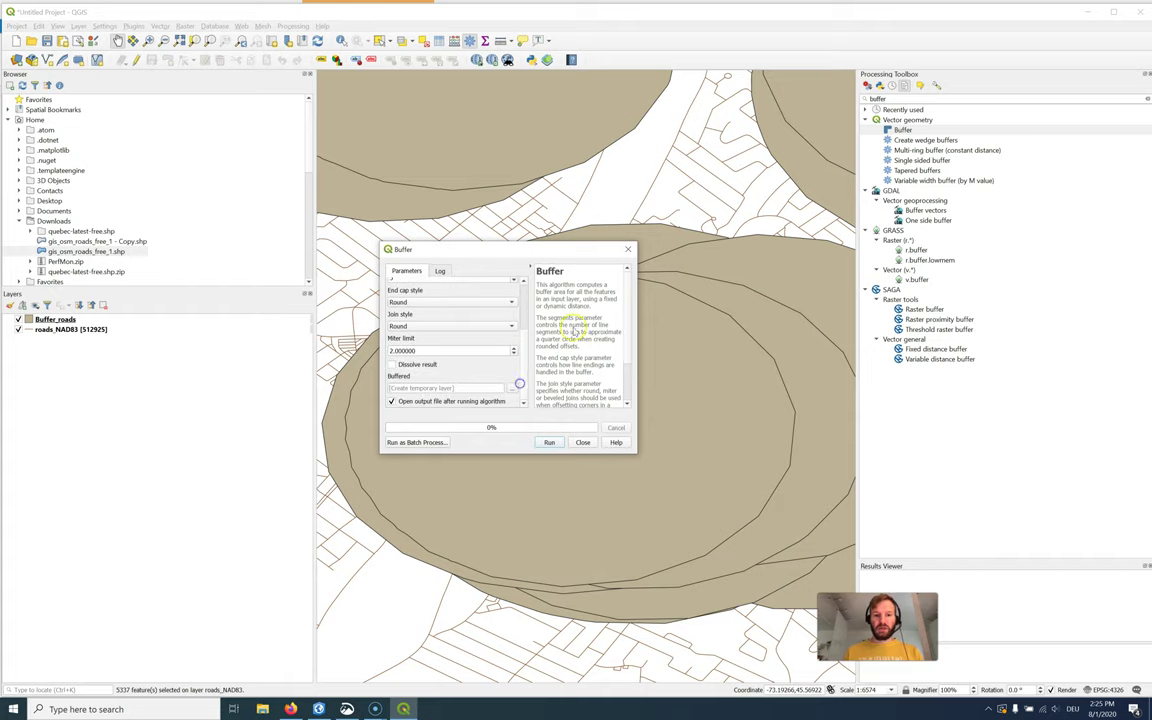
pyautogui.click(627, 249)
pyautogui.moveTo(565, 437); pyautogui.dragTo(565, 352)
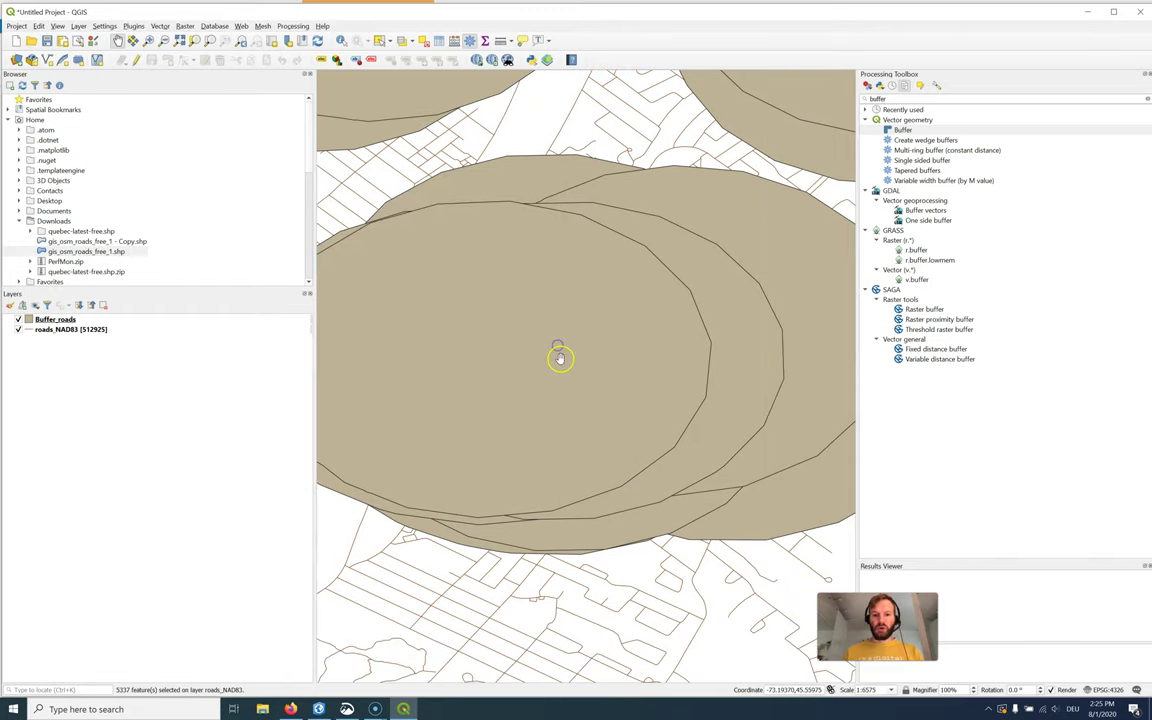
pyautogui.hotkey('alt', 'Tab')
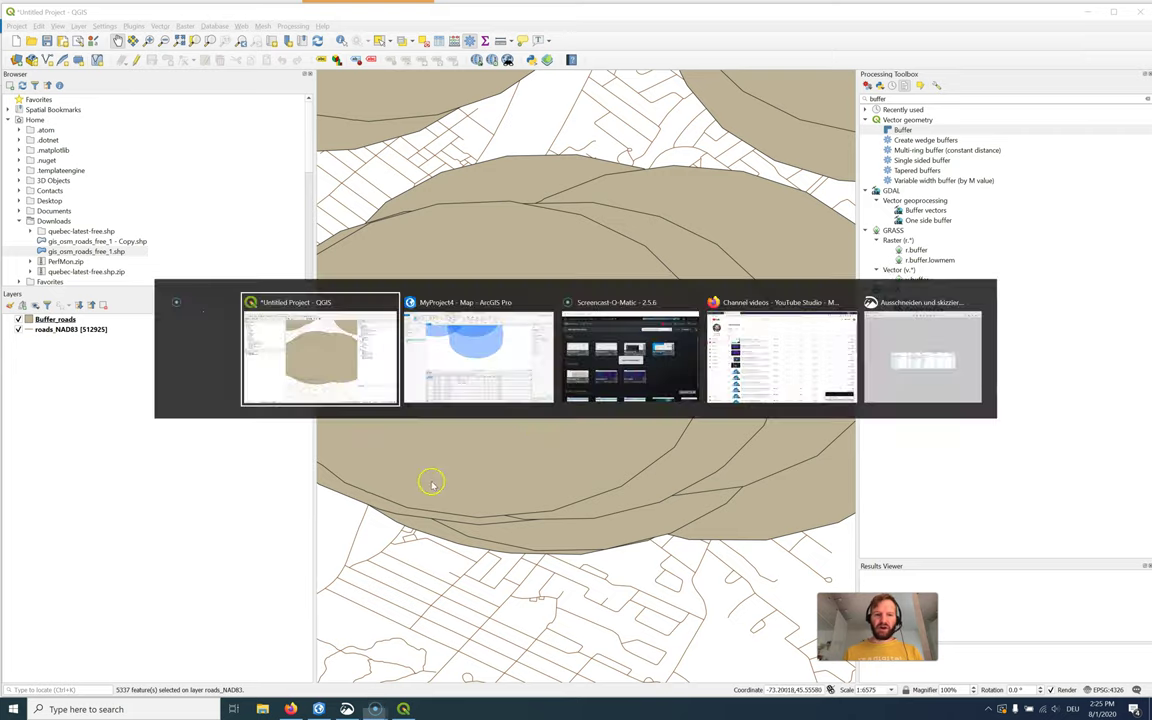
# Step: In ArcGIS Pro, zoom out on the smooth round buffers and review the Buffer tool's Environments settings
pyautogui.click(479, 377)
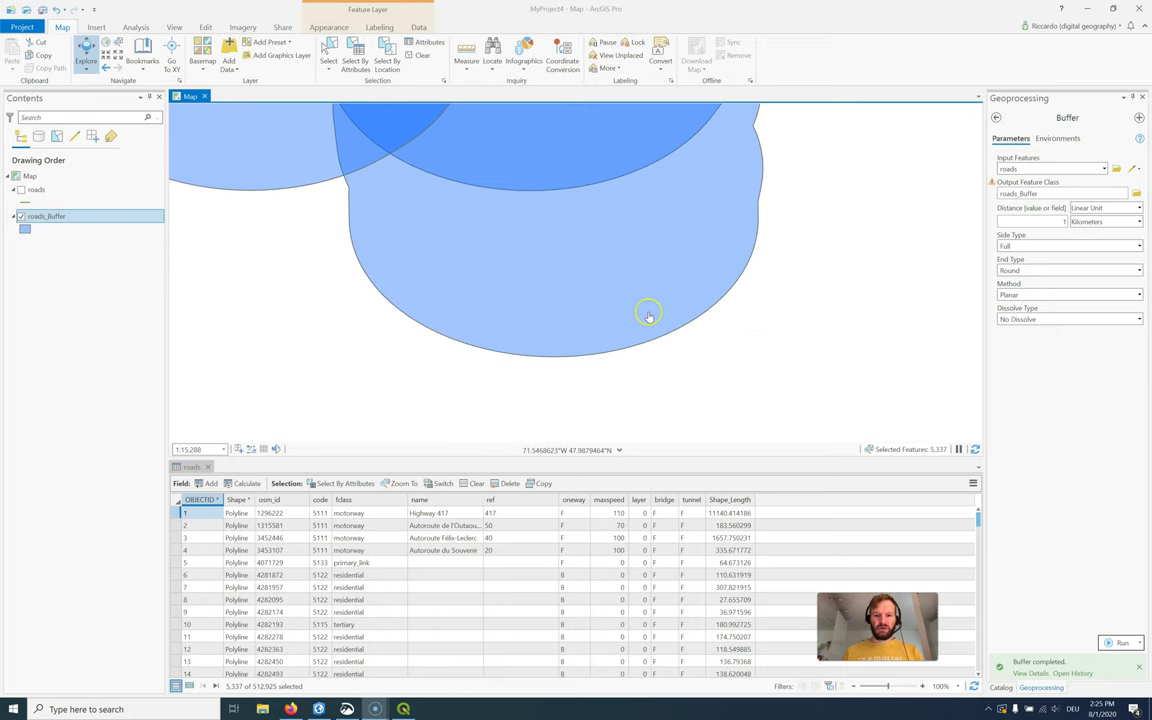
pyautogui.scroll(-3, 648, 315)
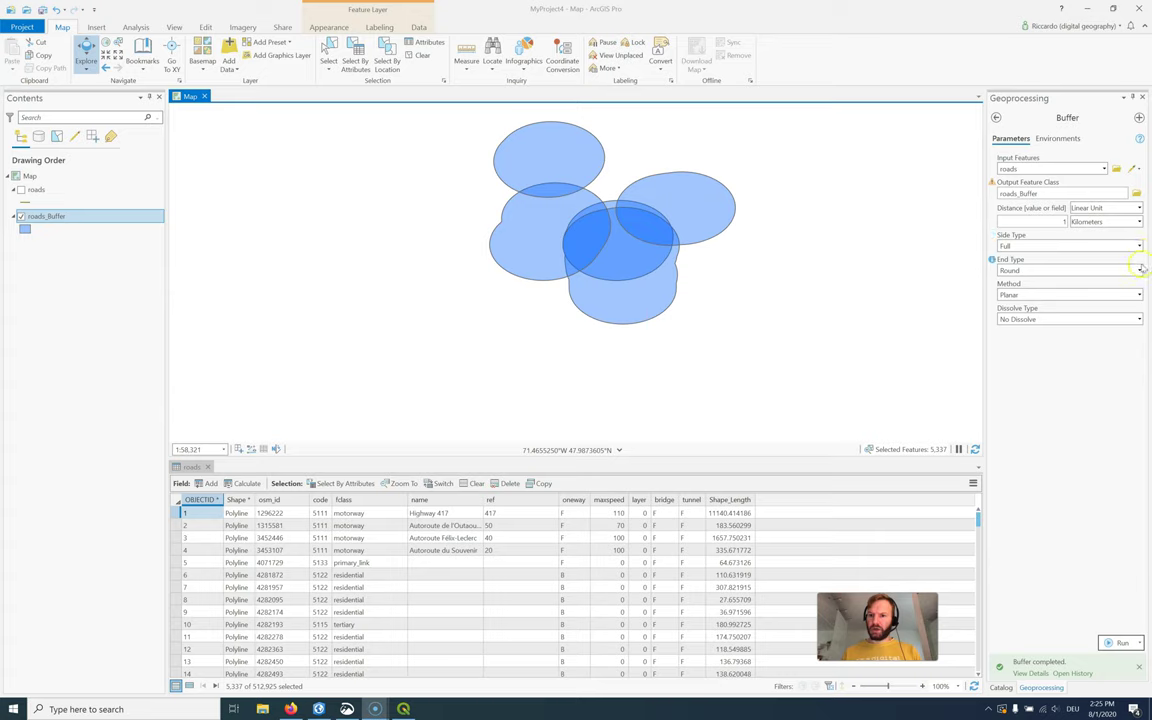
pyautogui.click(1066, 140)
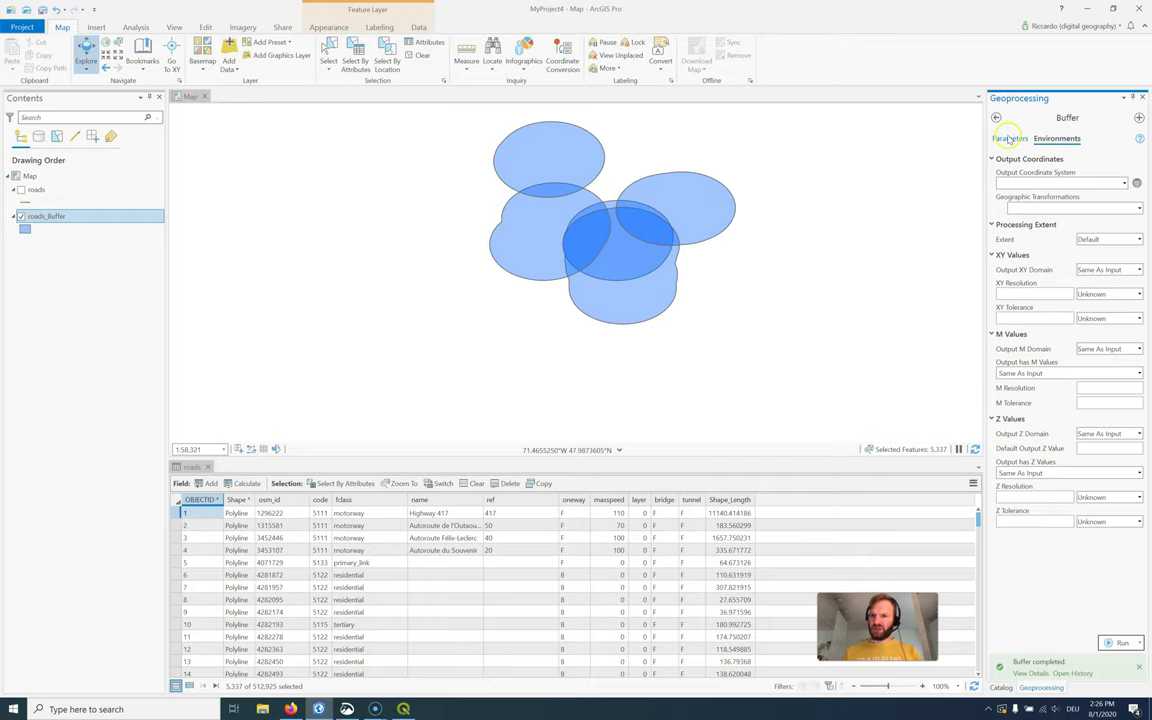
pyautogui.click(1010, 139)
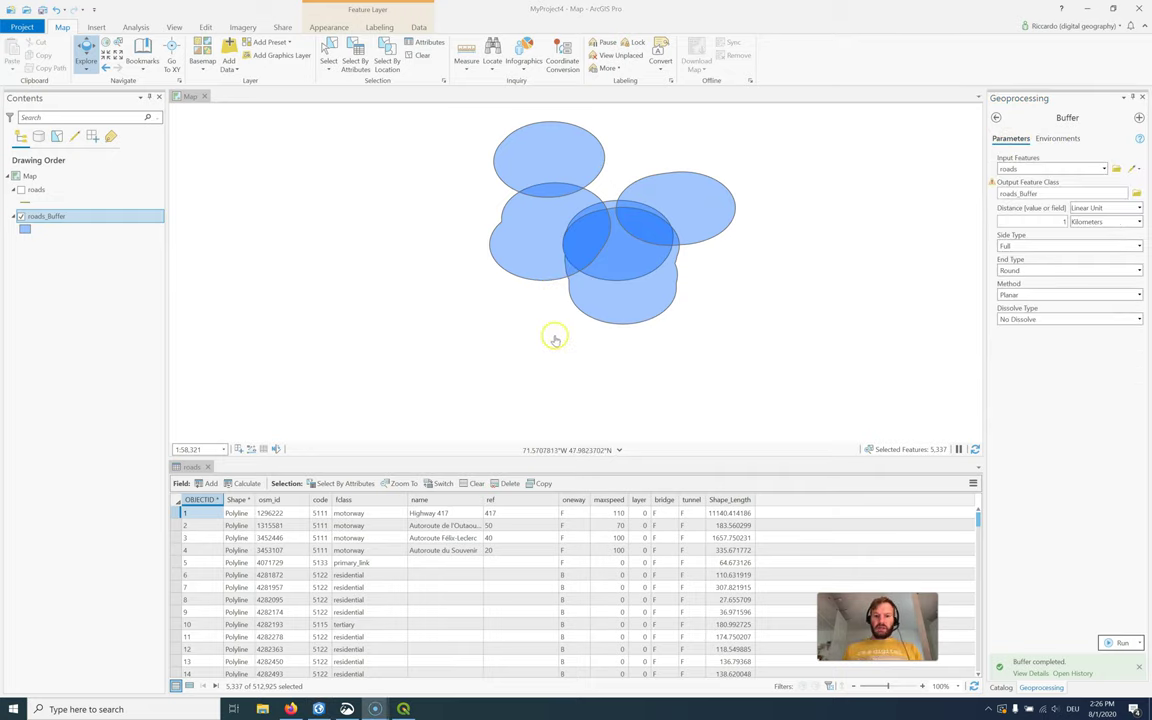
pyautogui.hotkey('alt', 'Tab')
pyautogui.click(612, 374)
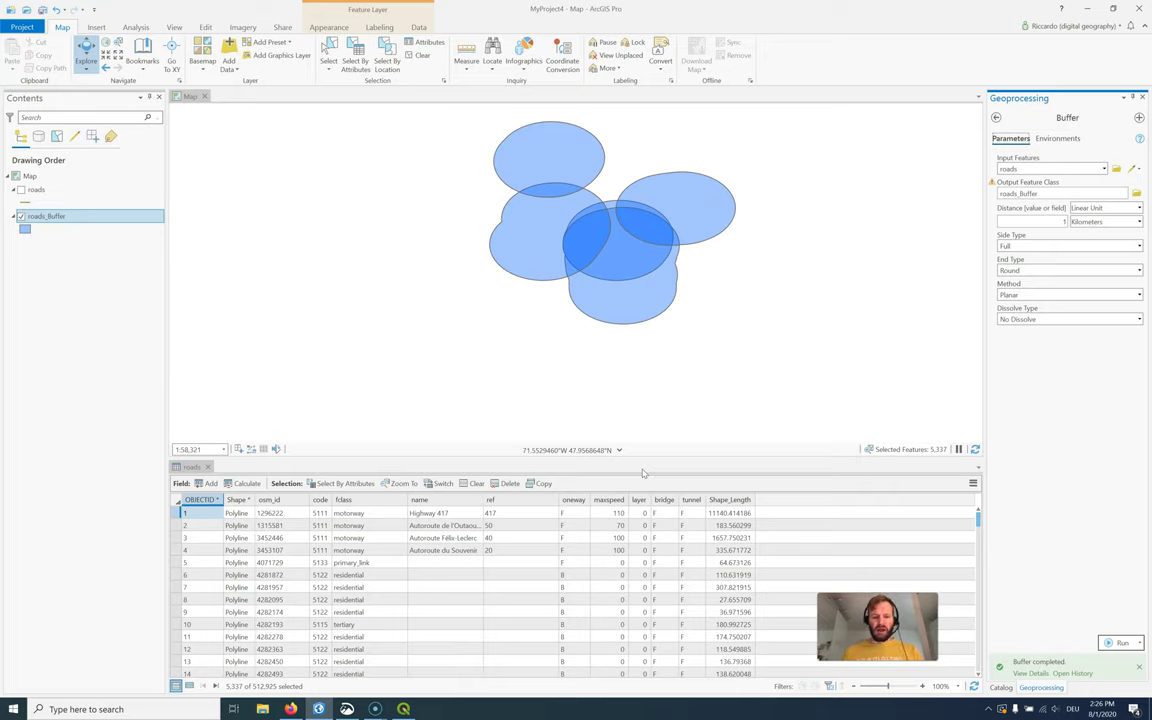
# Step: In QGIS, pan to another Buffer_roads circle and zoom in to inspect its straight-segment edges
pyautogui.hotkey('alt', 'Tab')
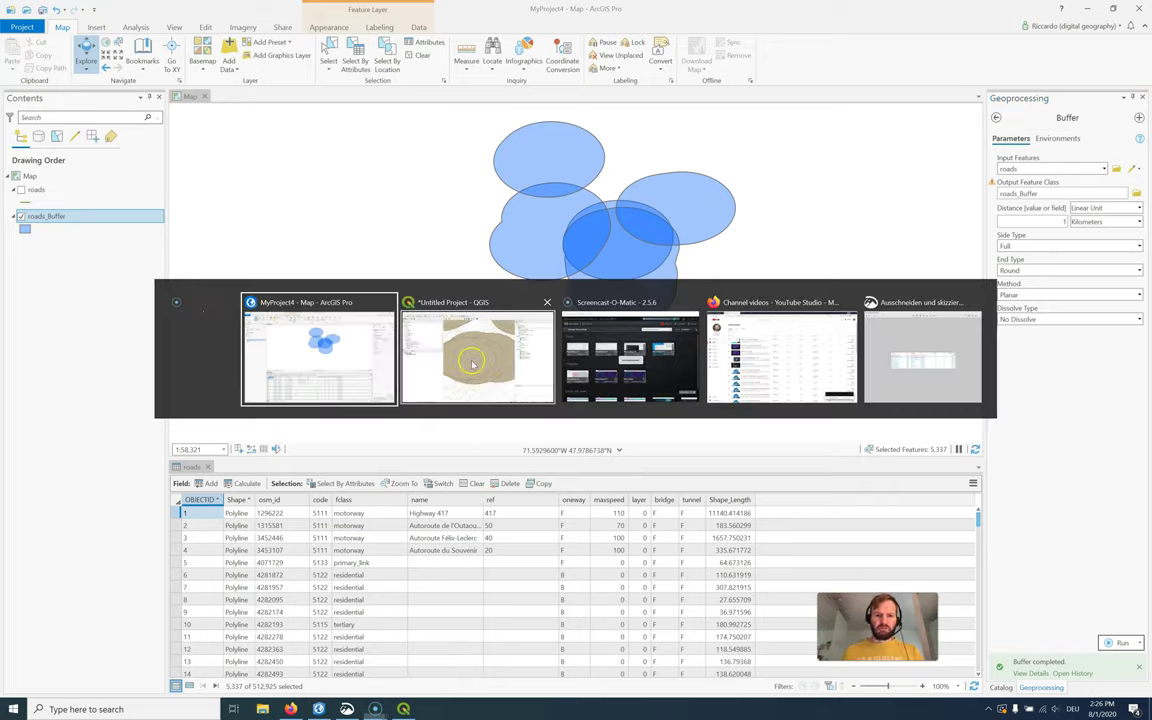
pyautogui.moveTo(607, 238); pyautogui.dragTo(489, 481)
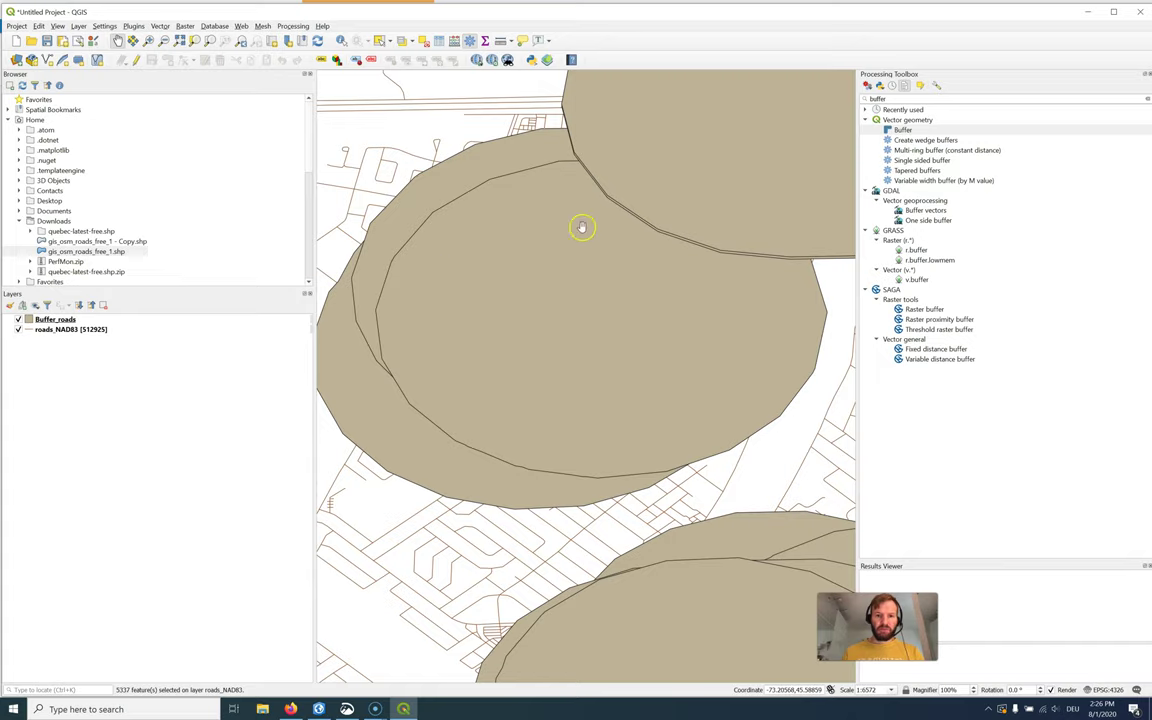
pyautogui.scroll(-1, 418, 225)
pyautogui.scroll(4, 418, 225)
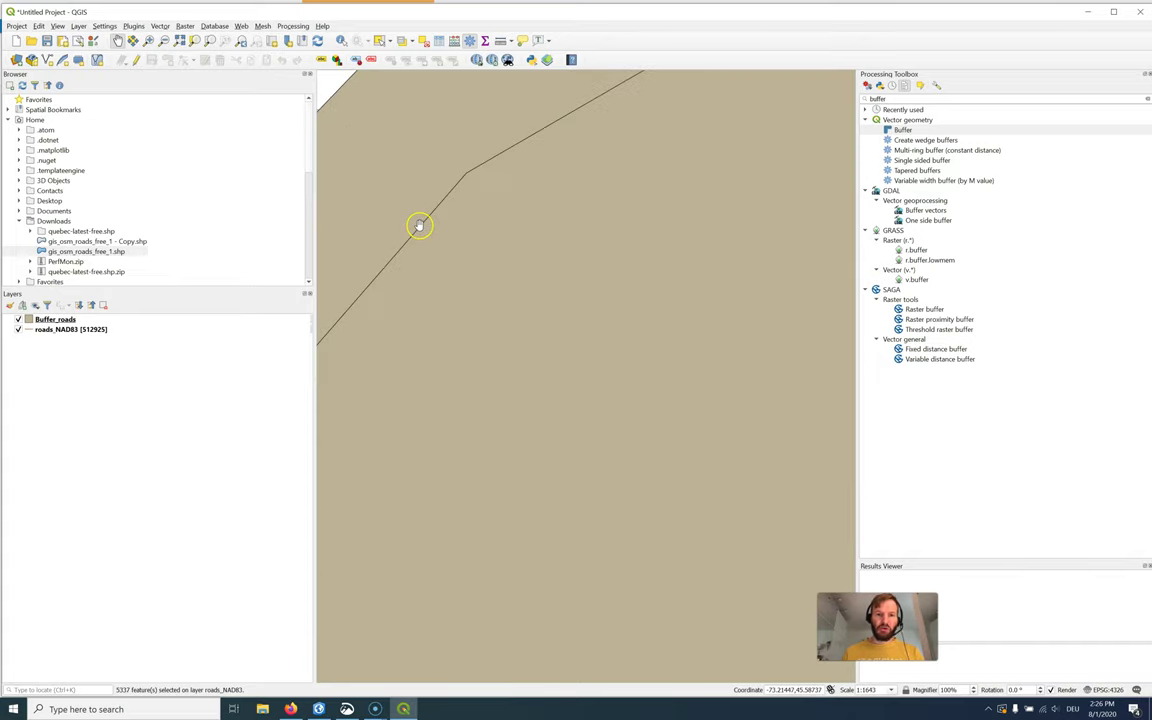
pyautogui.scroll(1, 506, 226)
pyautogui.scroll(-7, 503, 225)
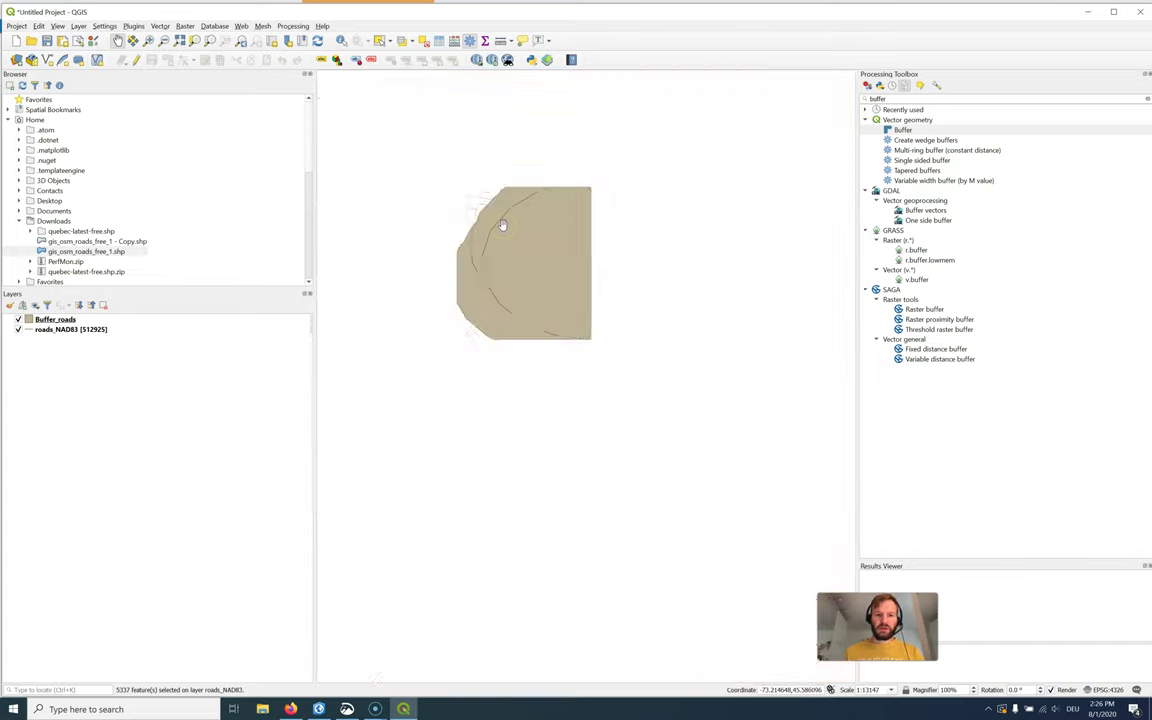
pyautogui.scroll(2, 443, 330)
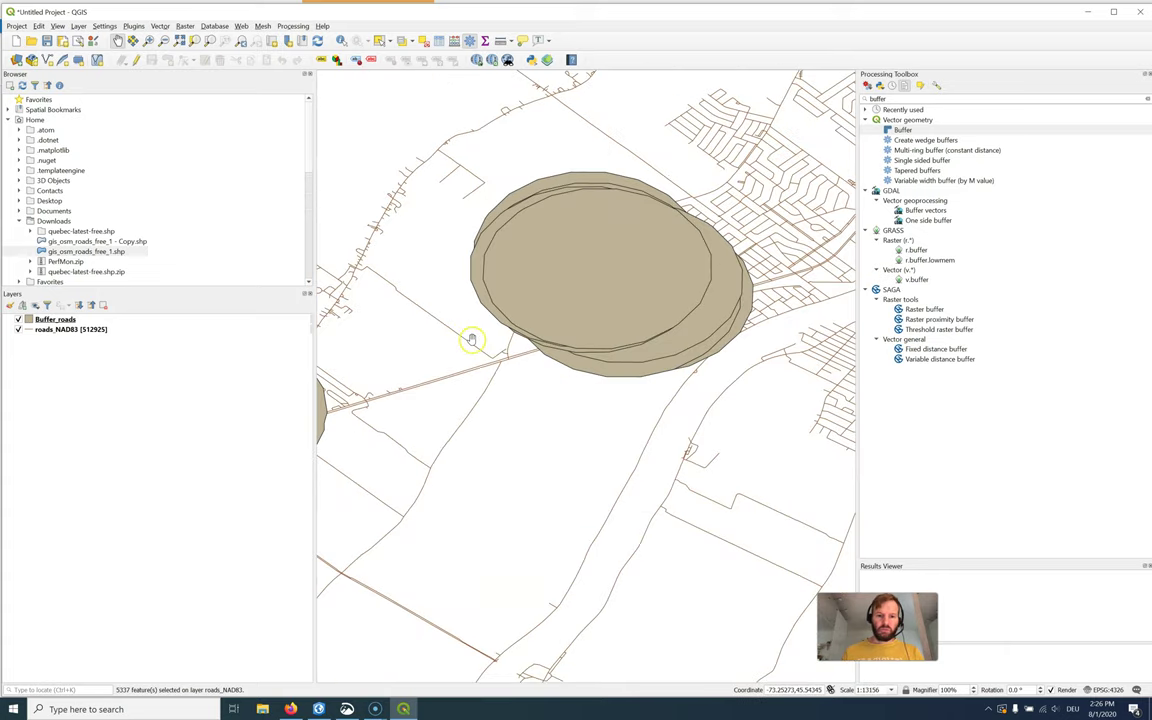
pyautogui.scroll(1, 470, 337)
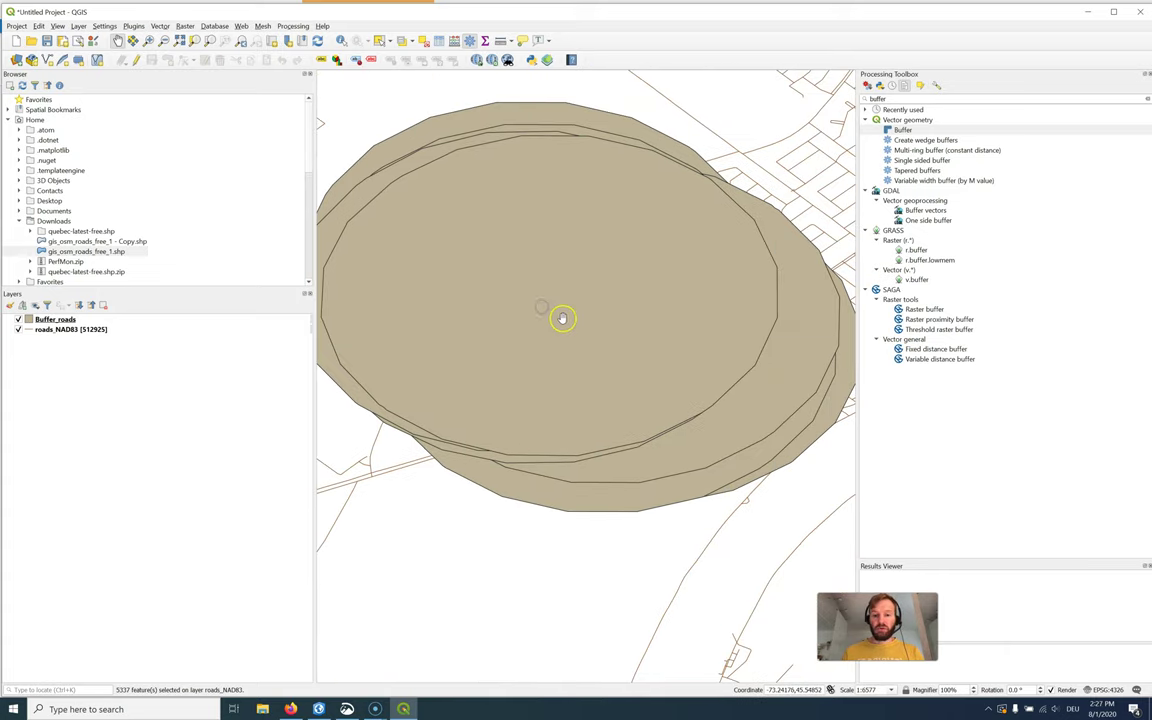